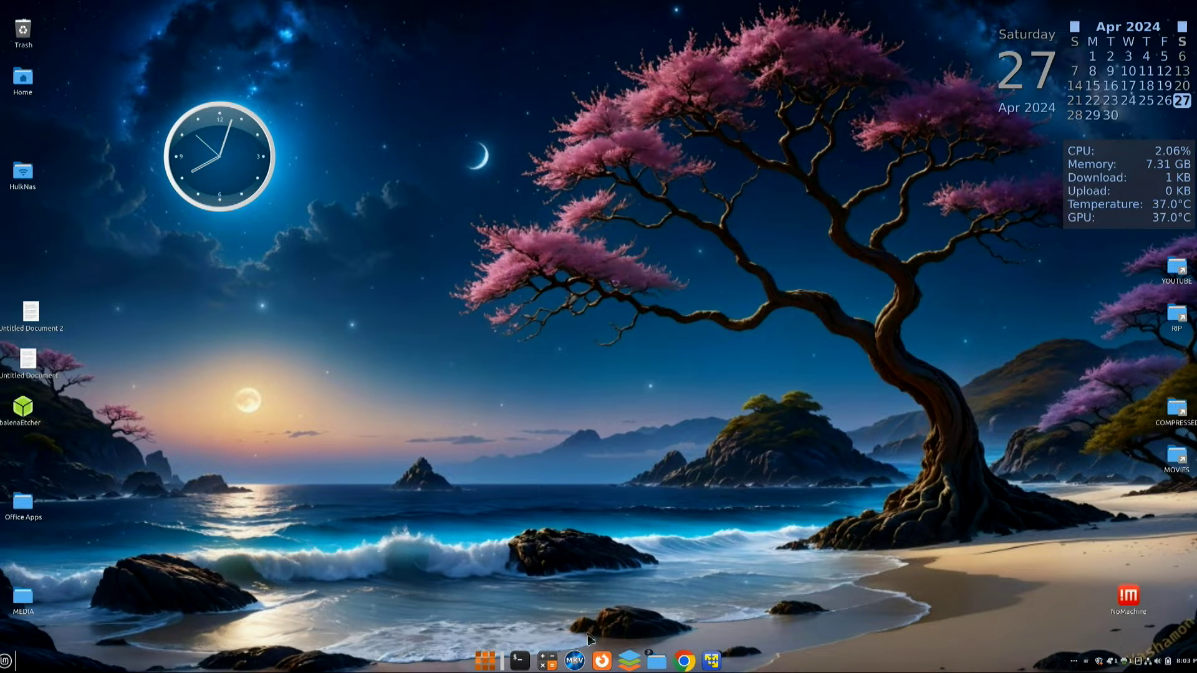
View the TRENDnet TEG-S750 switch photos ($249.99), then go to the TP-Link TL-SX105 listing.
left_click(599, 659)
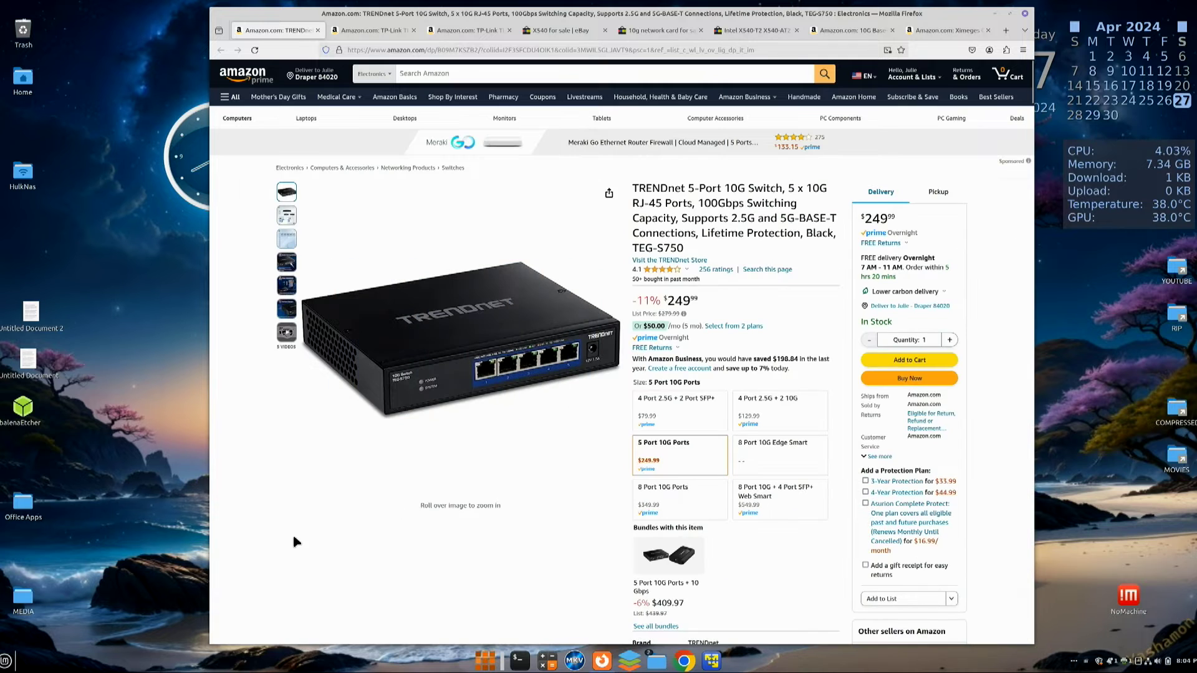
left_click(412, 357)
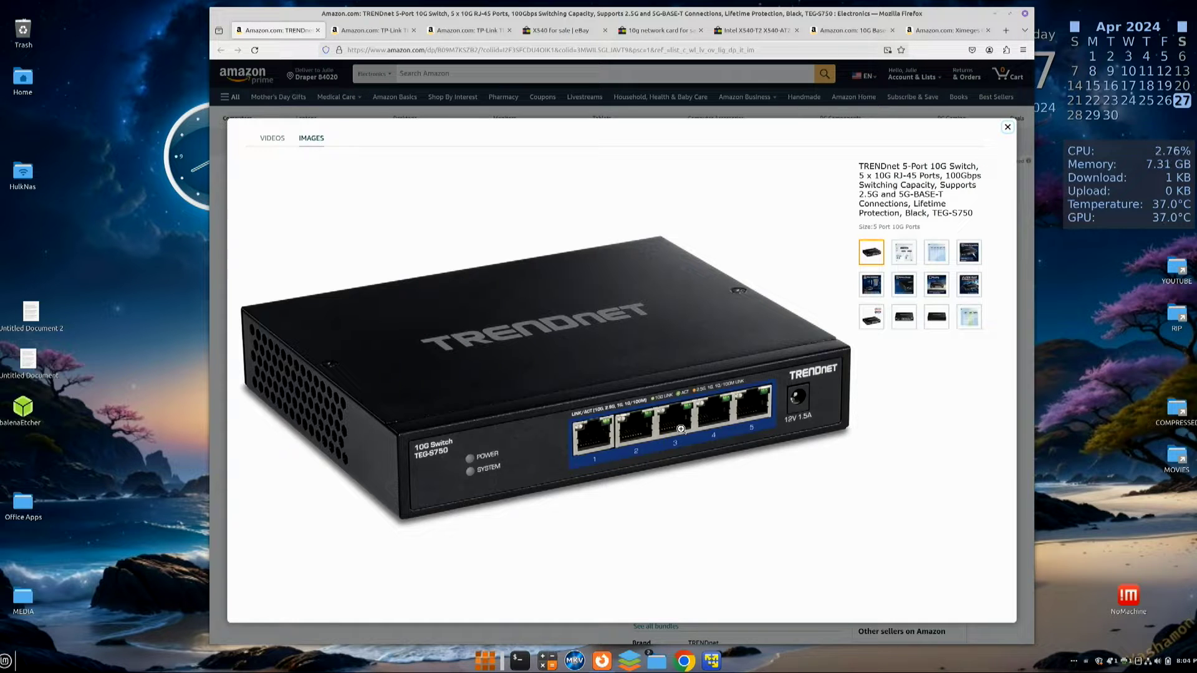
left_click(1007, 129)
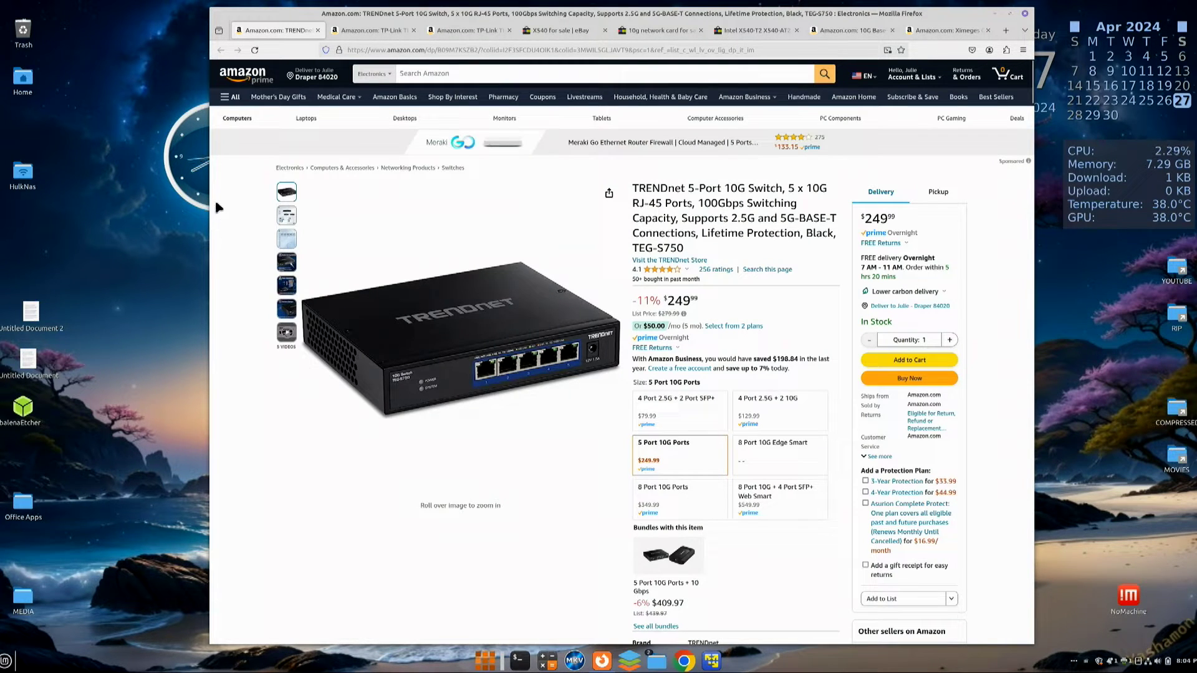
left_click(372, 30)
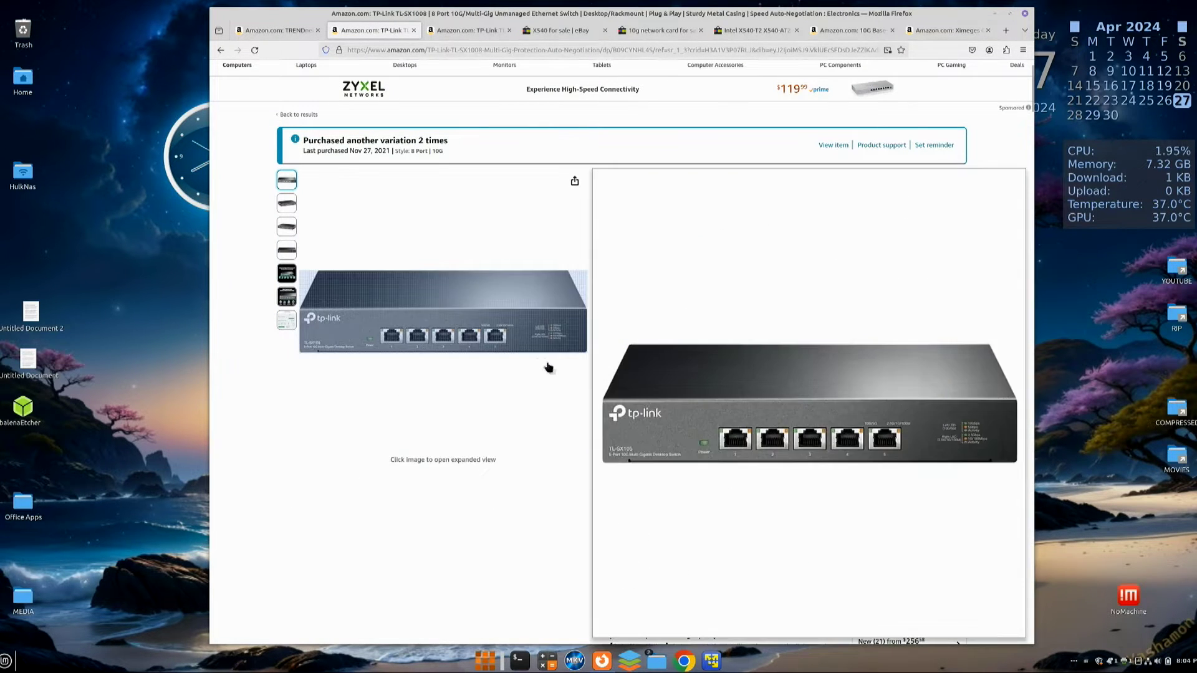
left_click(529, 346)
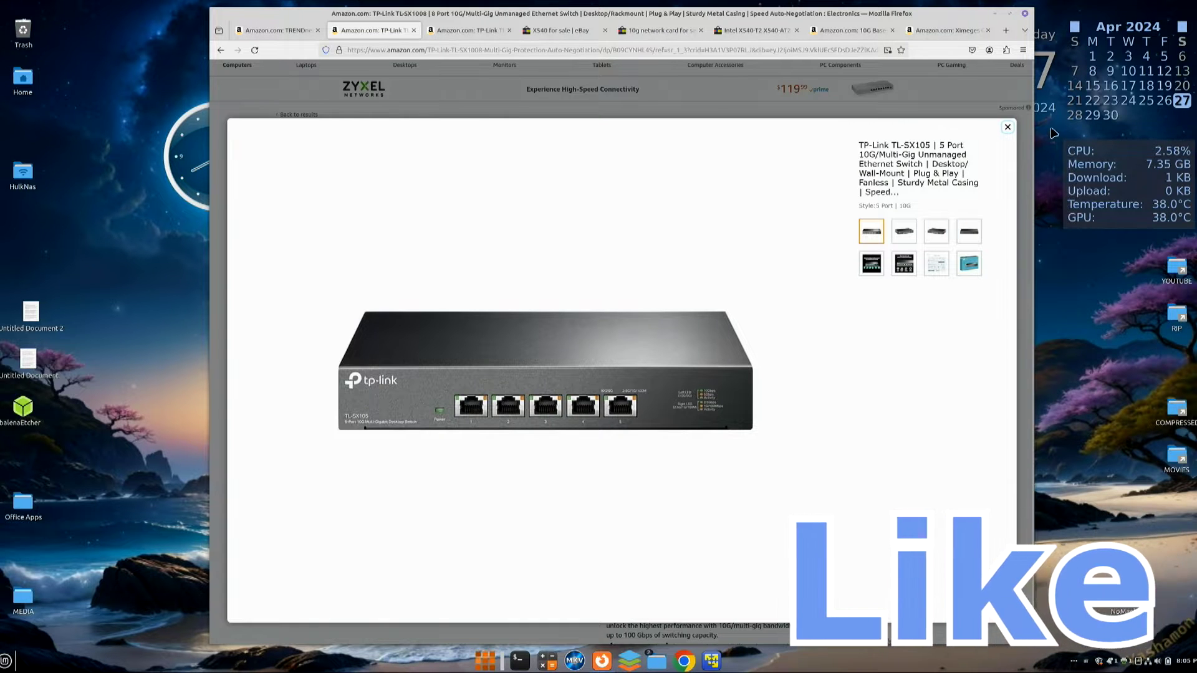
left_click(1005, 129)
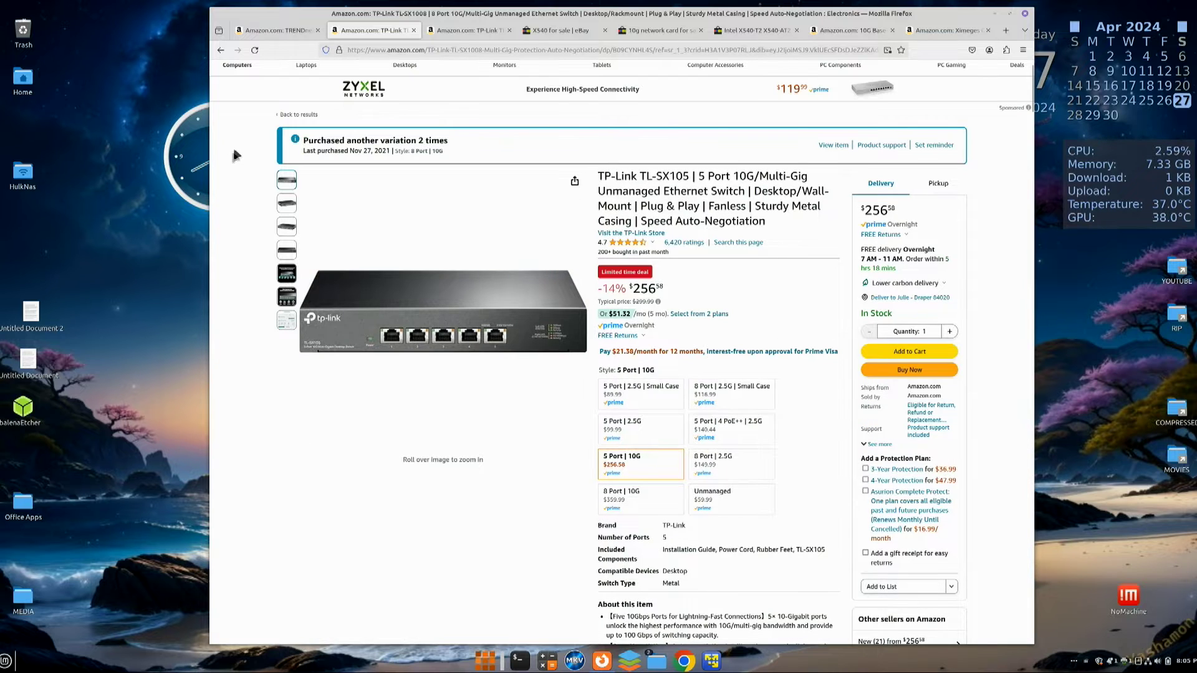
View the TP-Link TL-SX1008 8-port switch photos ($359.99), then go to eBay's X540 results.
left_click(459, 32)
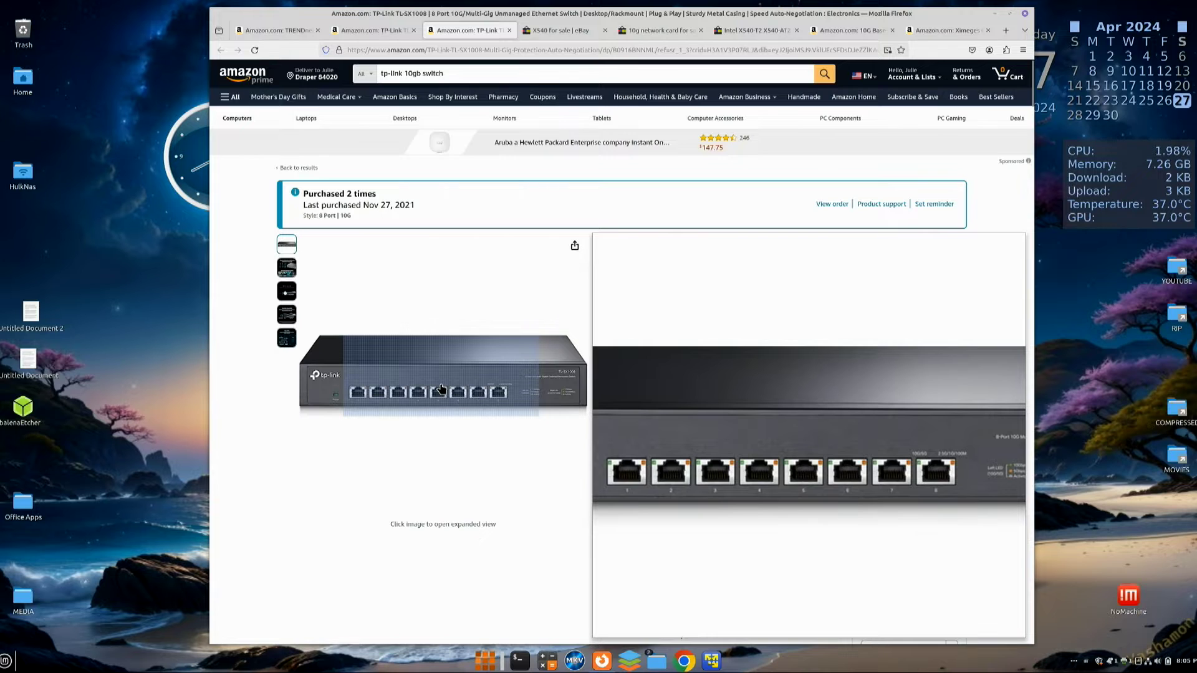
left_click(440, 383)
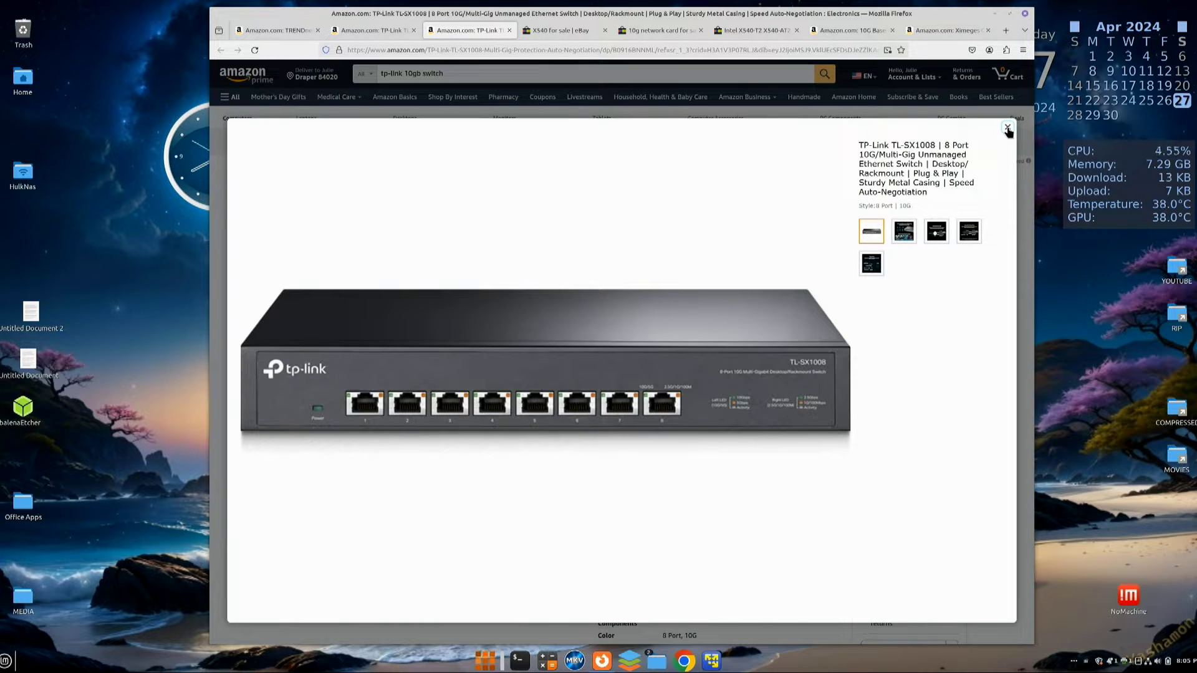
left_click(1008, 128)
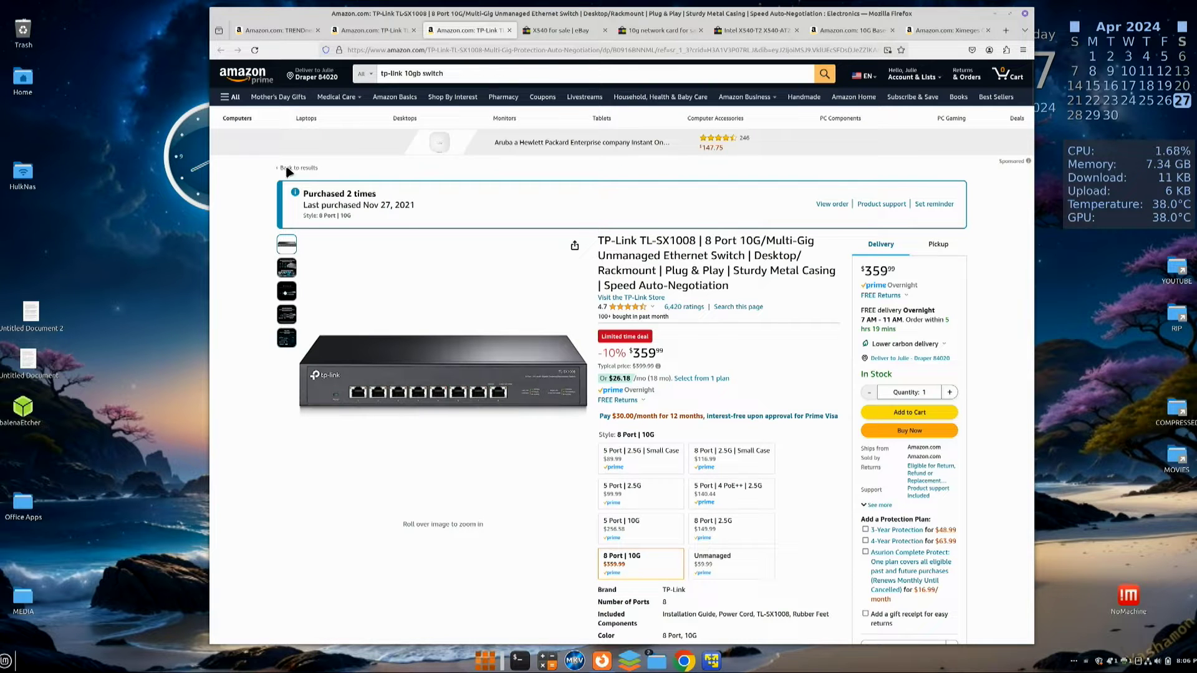
left_click(553, 31)
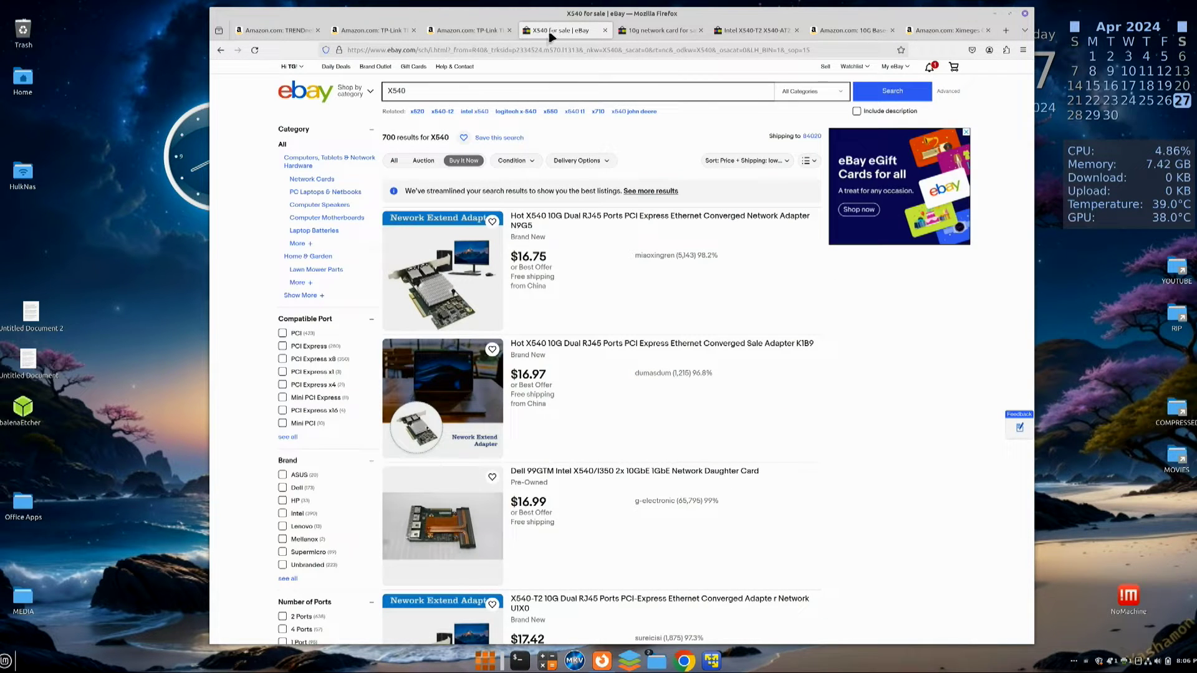
left_click(377, 88)
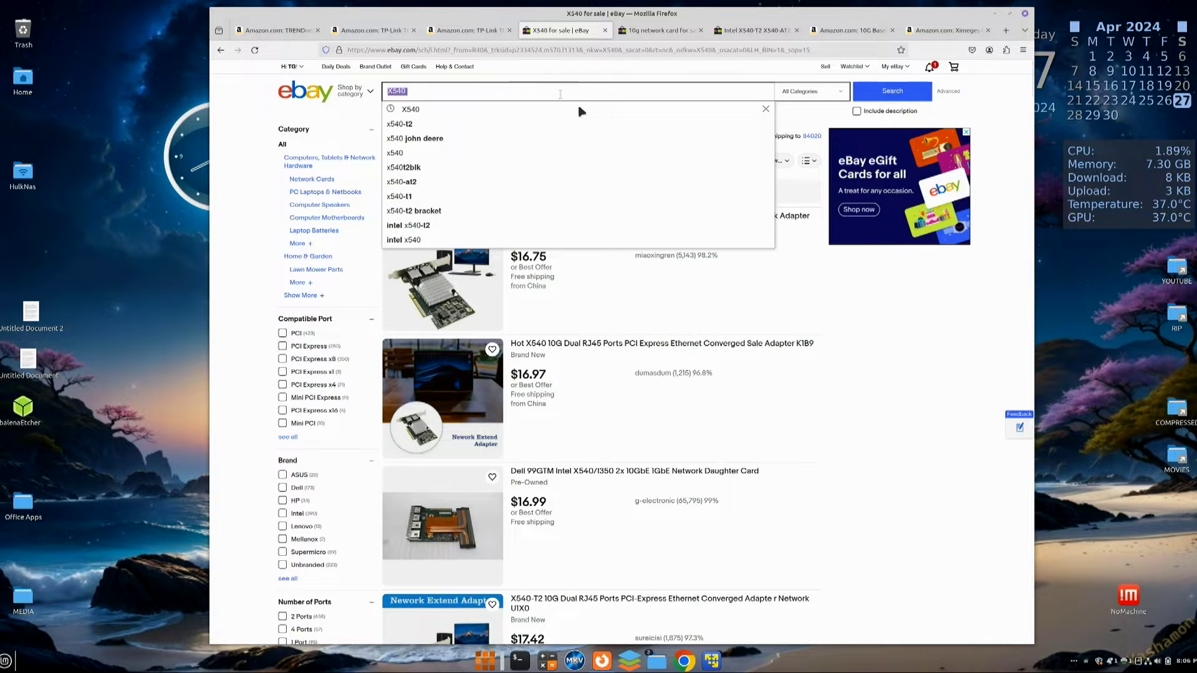
left_click(868, 331)
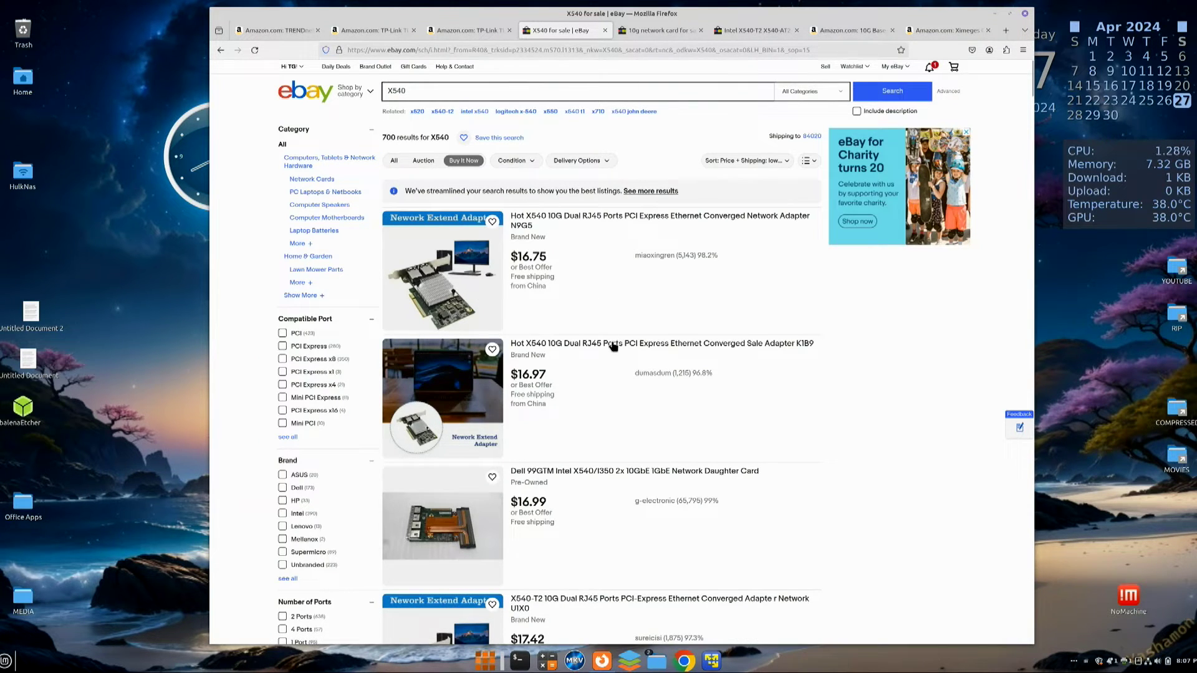
Scroll down the eBay X540 results to the Intel X540-T2 dual RJ45 adapter at $23.95.
scroll(611, 347, "down", 5)
scroll(611, 349, "down", 2)
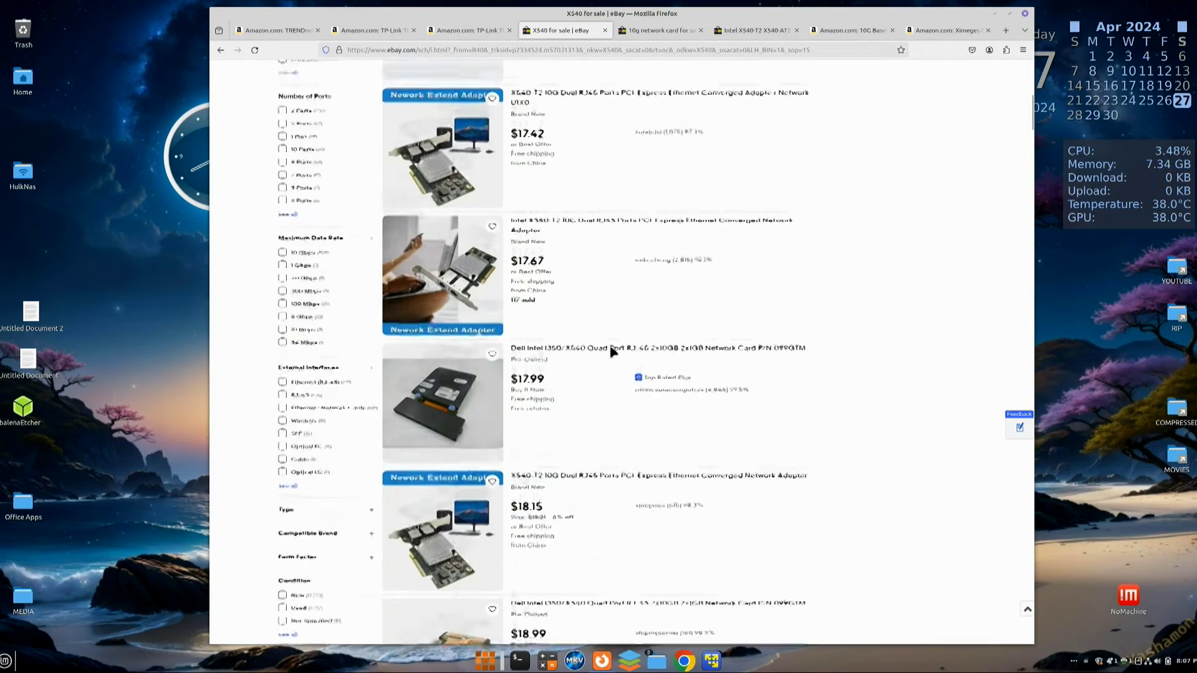
scroll(617, 324, "down", 2)
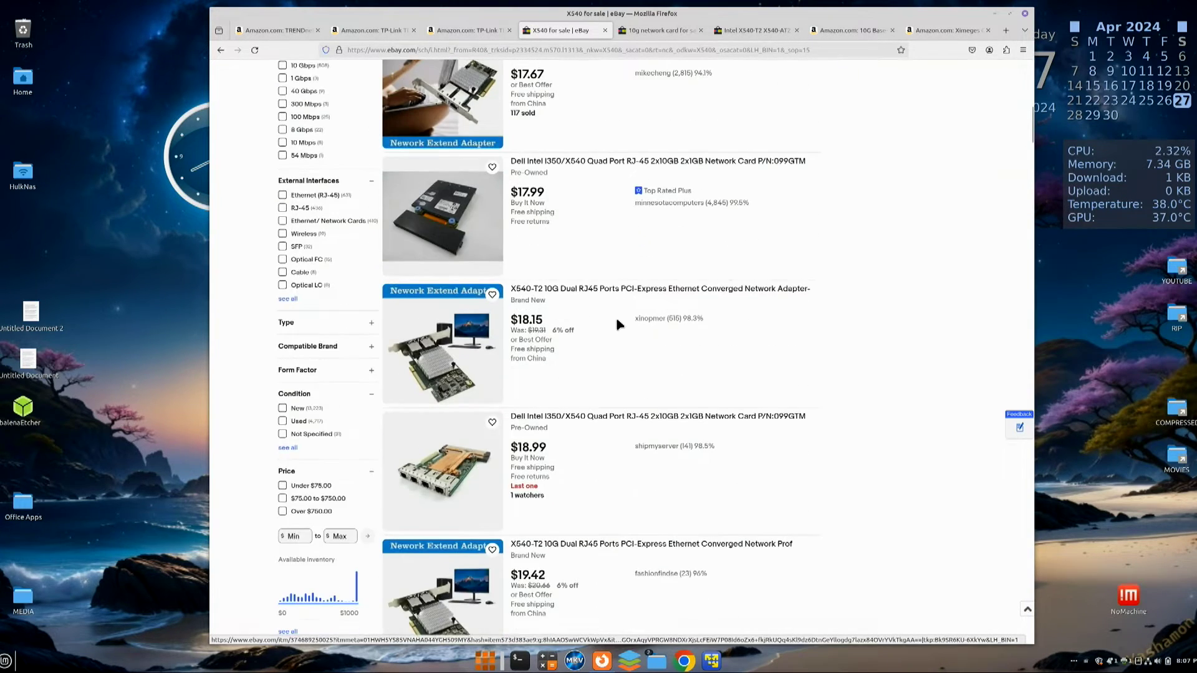
scroll(617, 324, "down", 2)
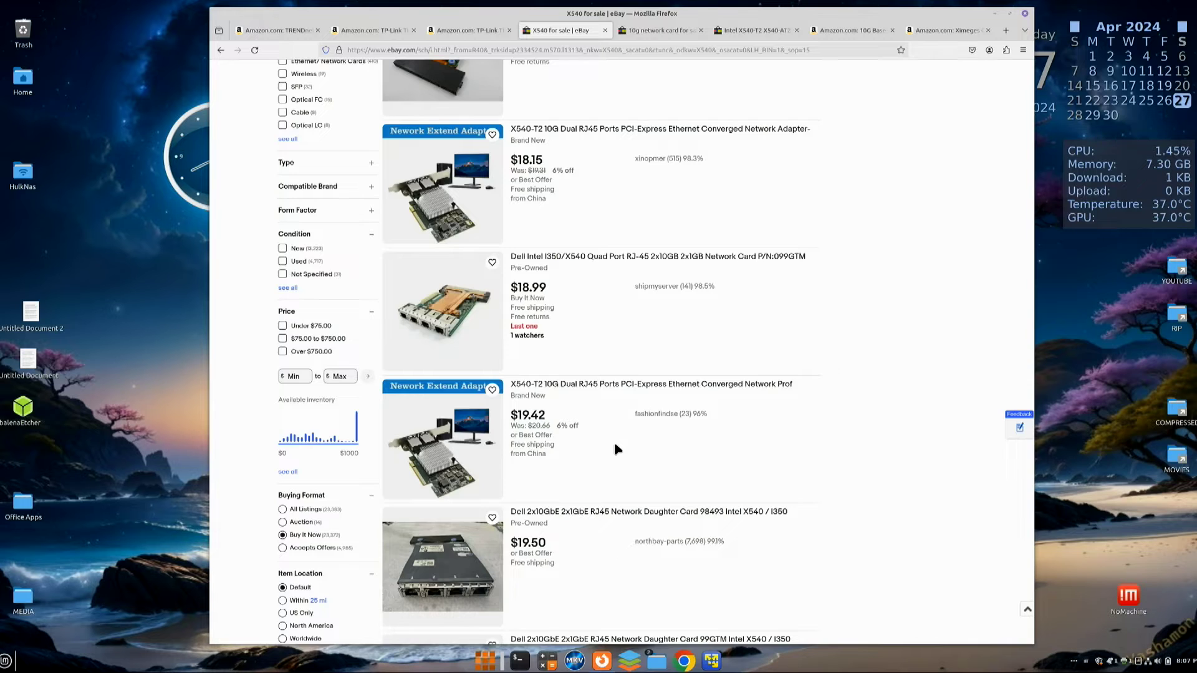
scroll(616, 445, "down", 1)
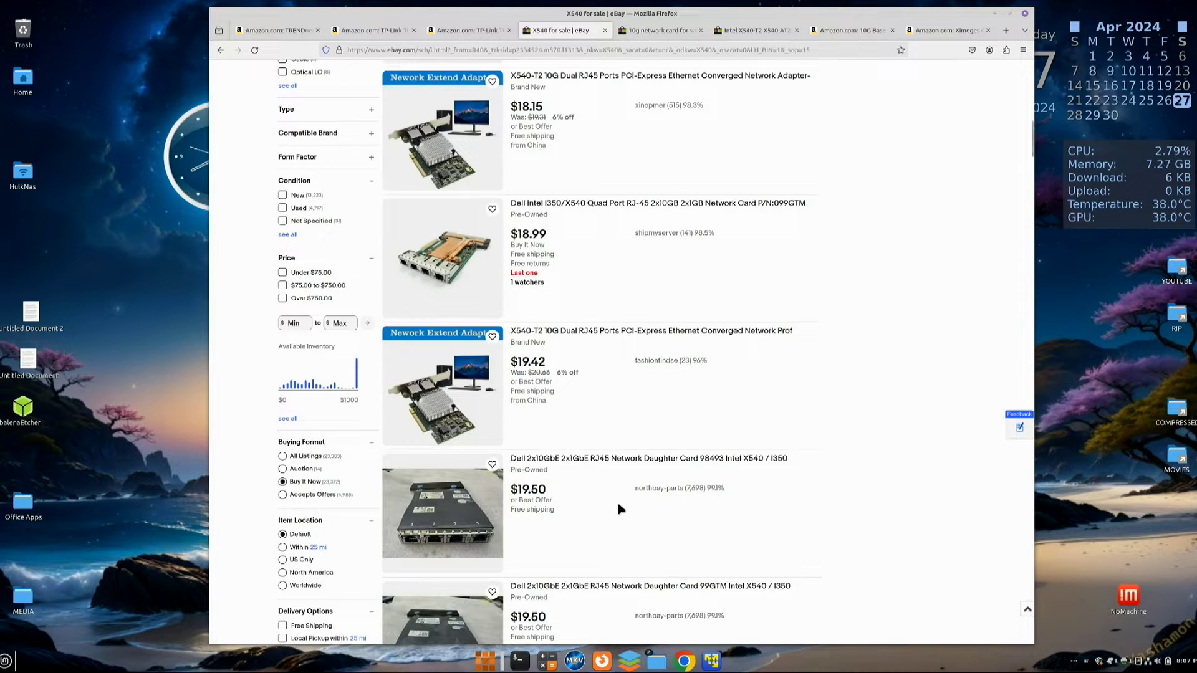
scroll(621, 509, "down", 6)
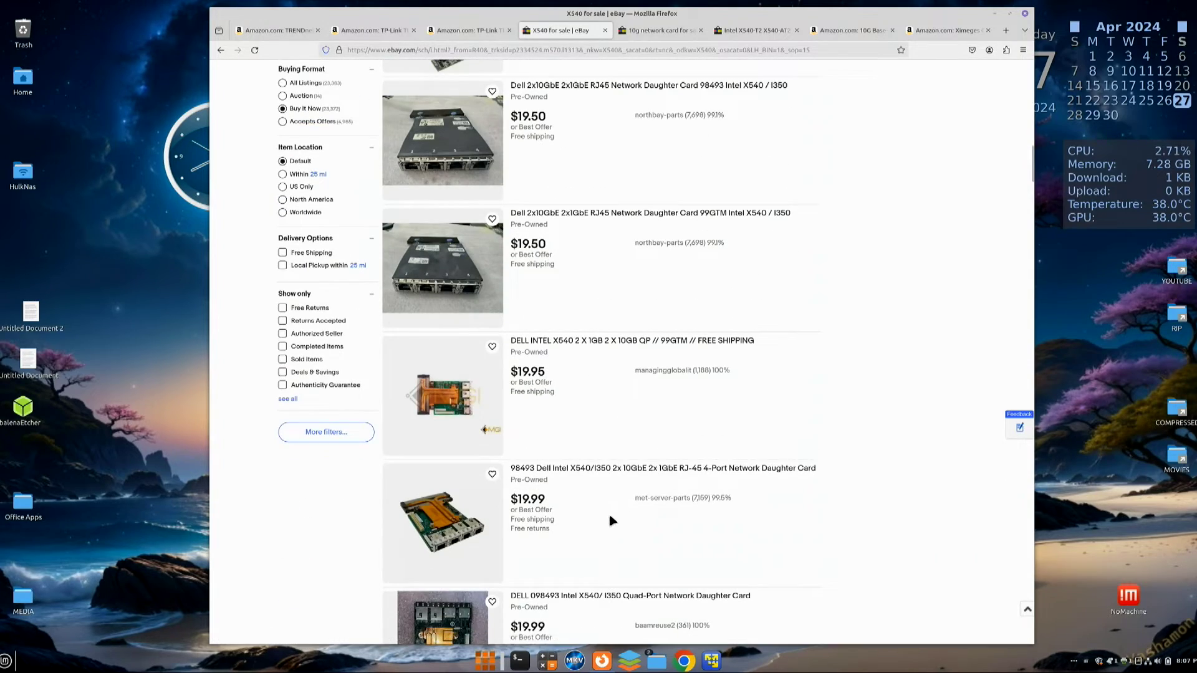
scroll(611, 520, "down", 7)
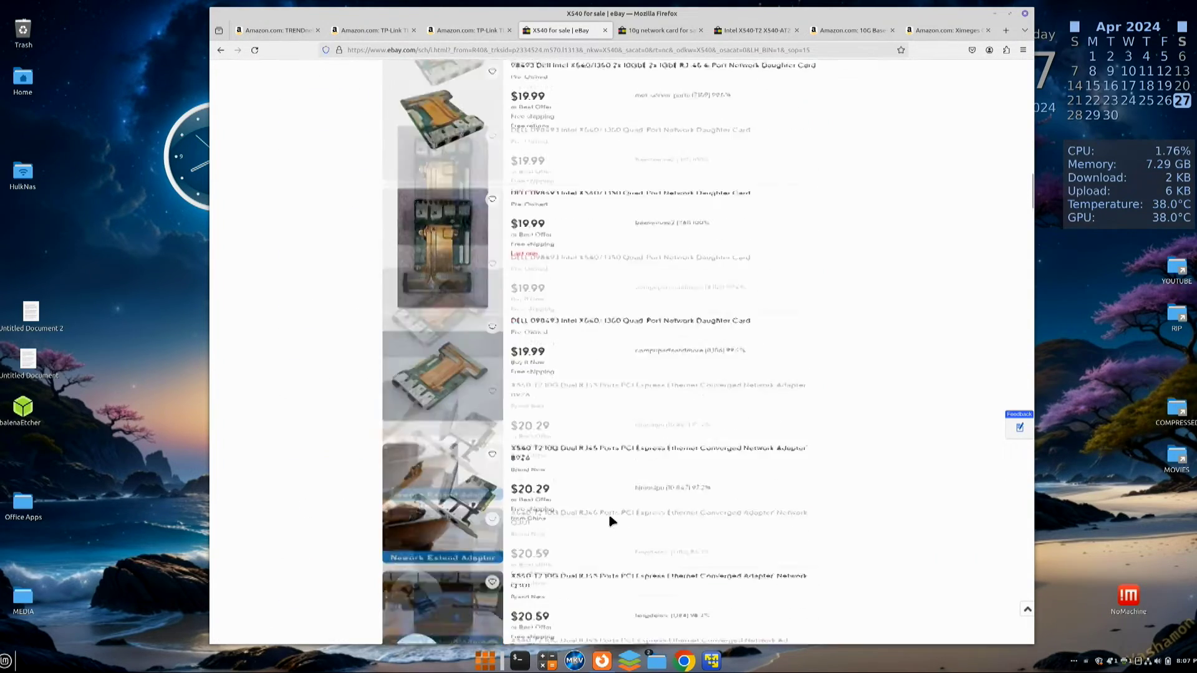
scroll(608, 514, "down", 2)
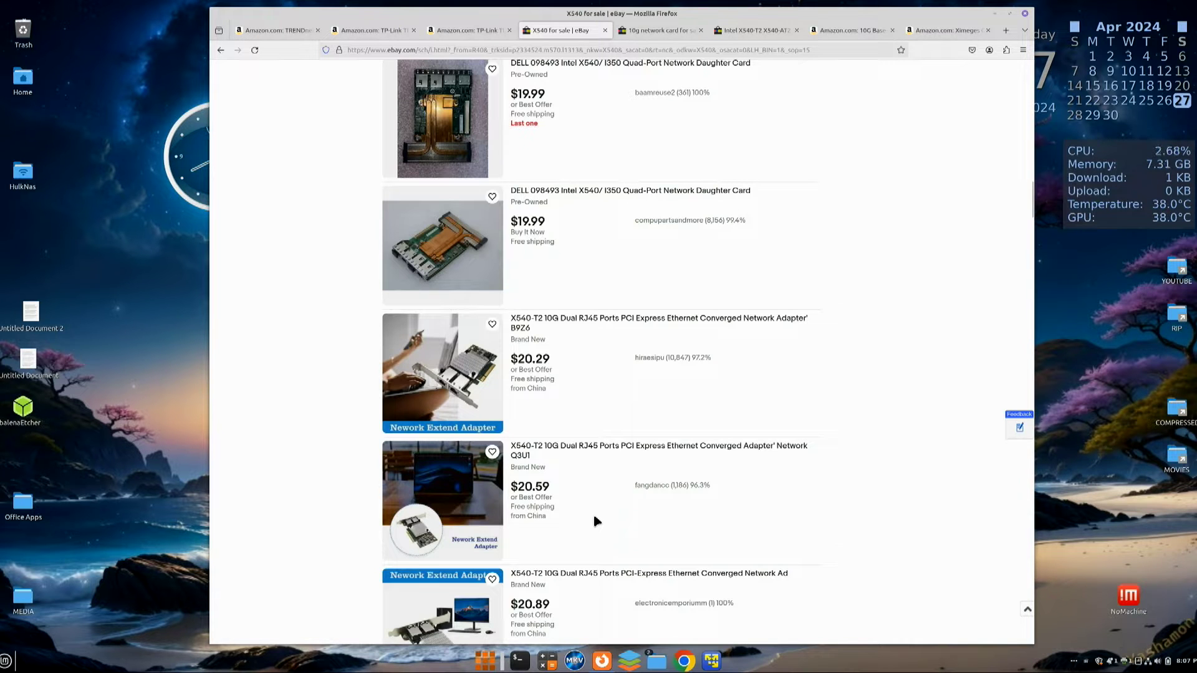
scroll(596, 520, "down", 2)
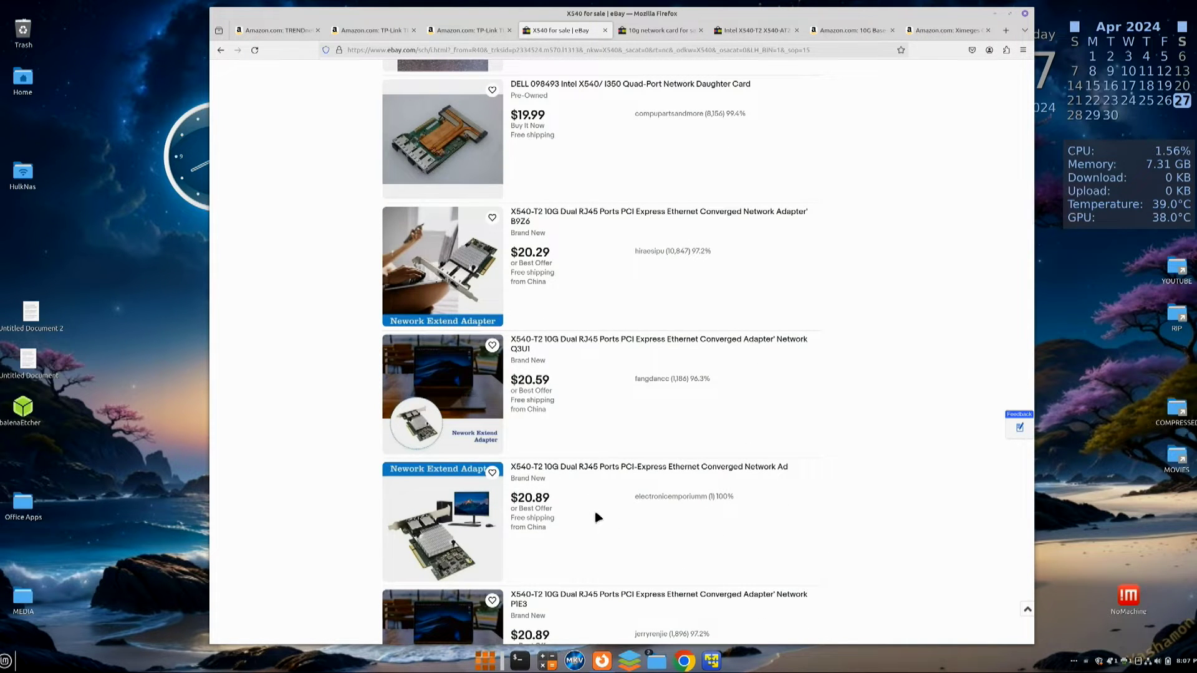
scroll(596, 516, "down", 6)
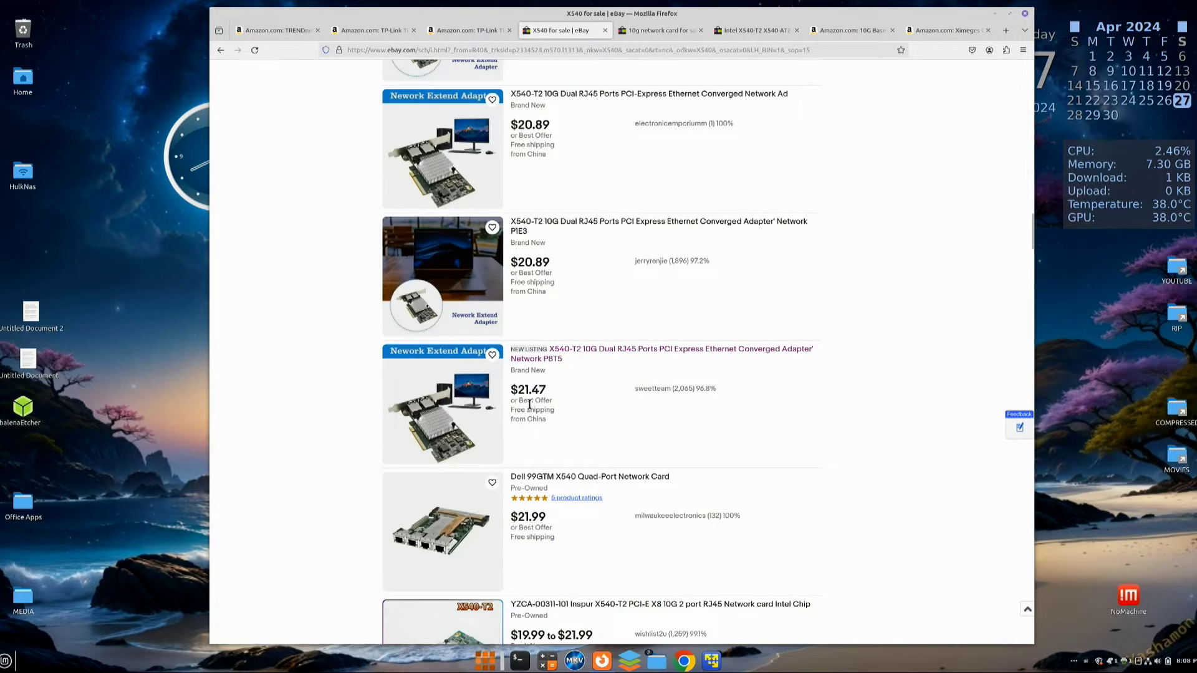
scroll(599, 452, "down", 6)
scroll(600, 452, "down", 3)
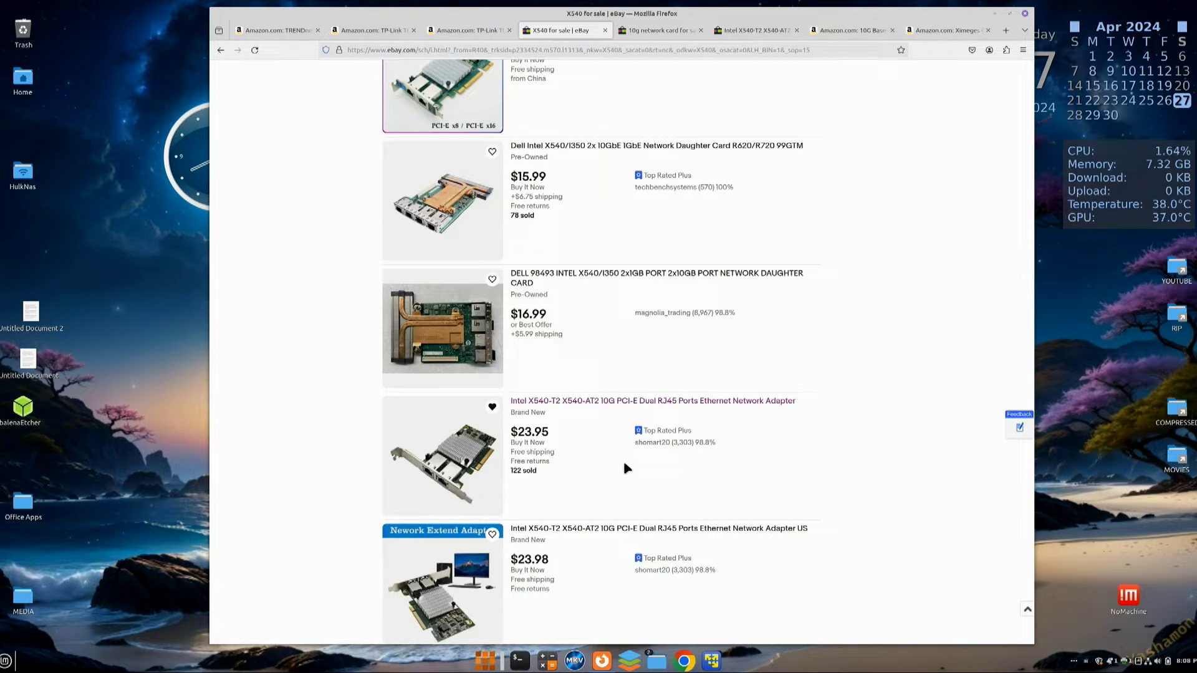
Scroll further and open the Silicom PE210G2140-T x540 adapter listing ($24.99 or Best Offer).
scroll(625, 467, "down", 2)
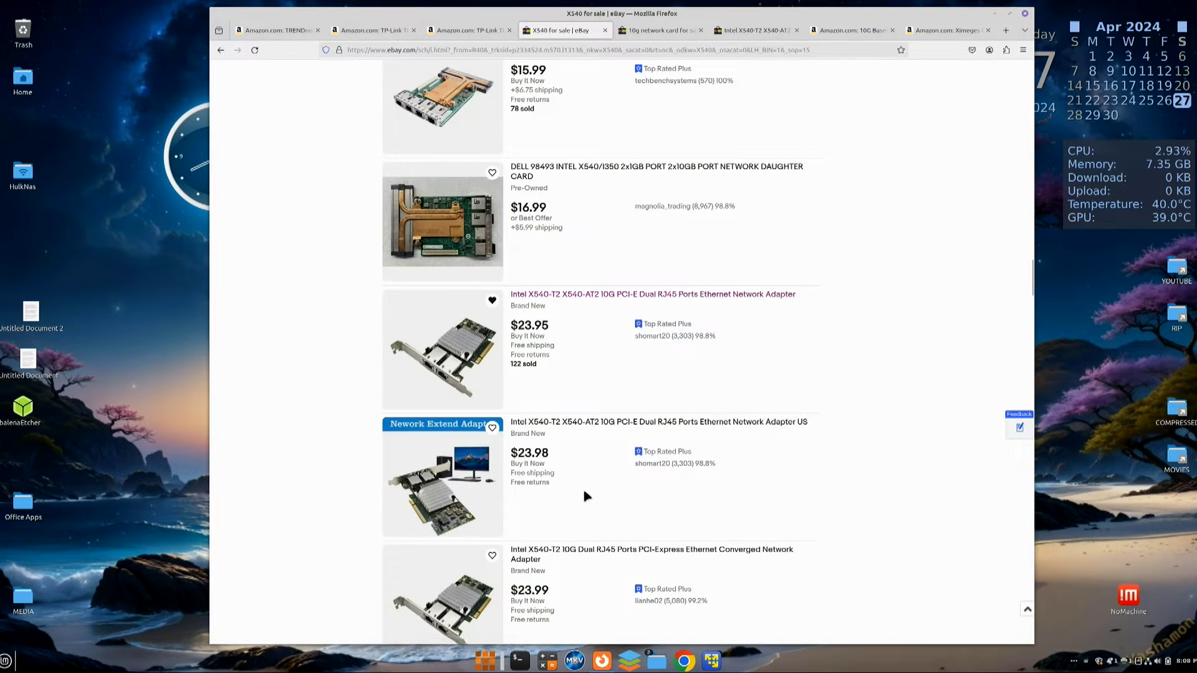
scroll(586, 496, "down", 2)
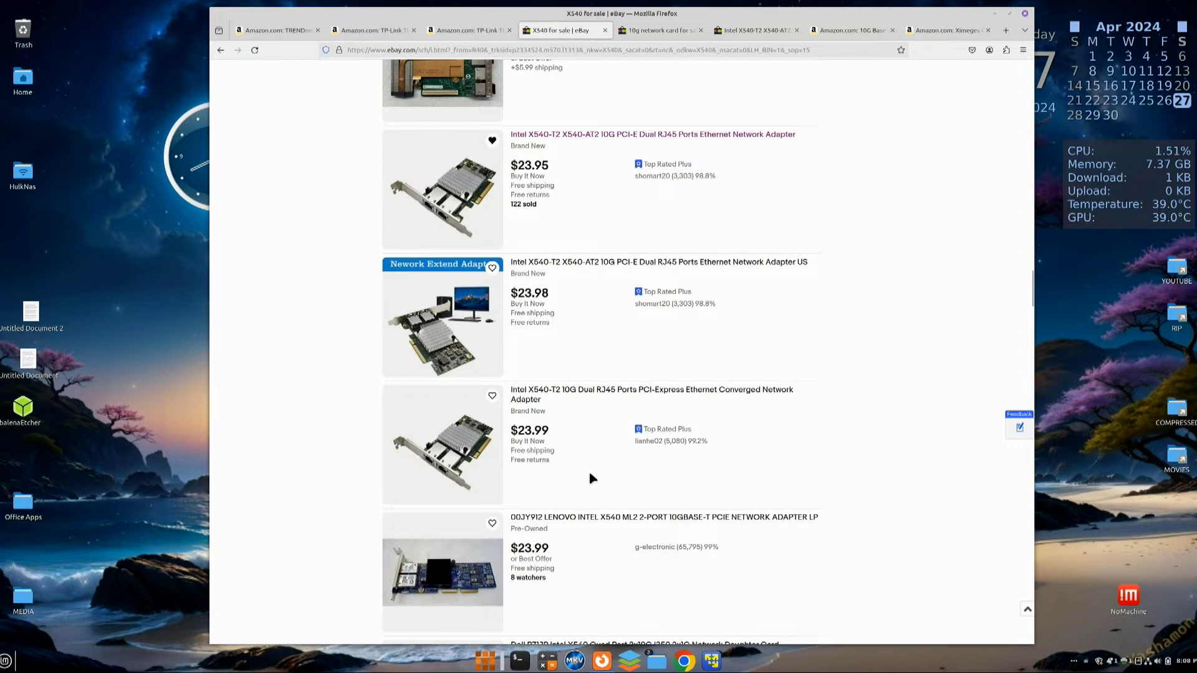
scroll(586, 478, "down", 3)
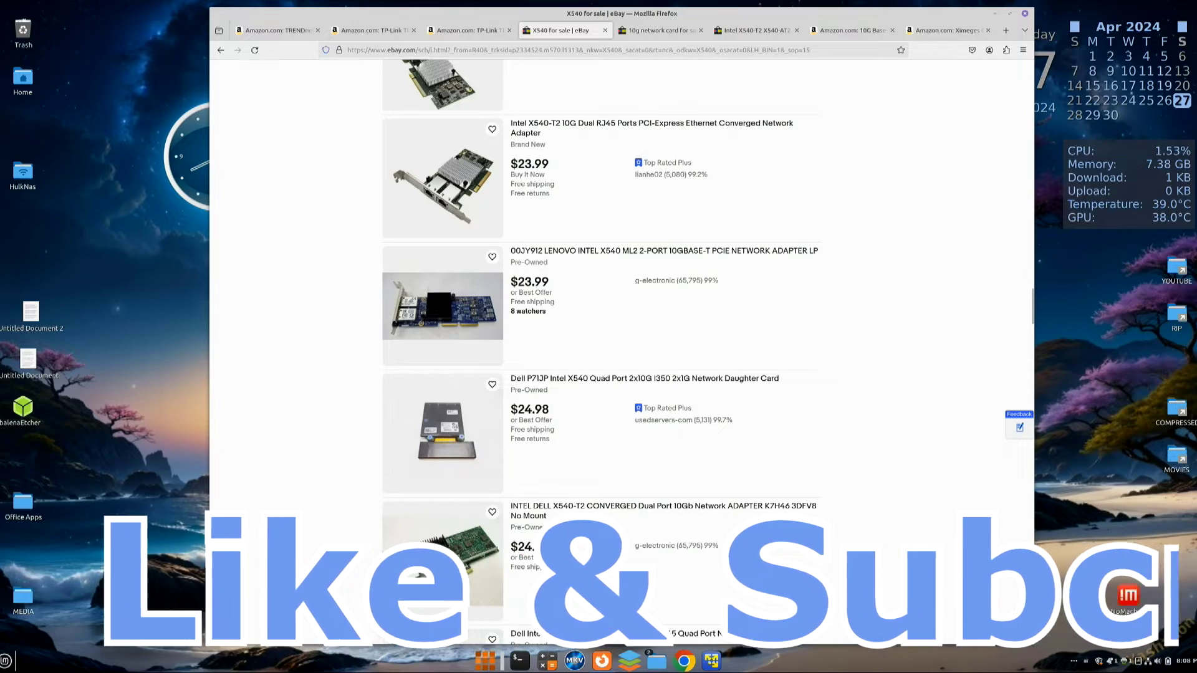
scroll(581, 553, "down", 3)
scroll(530, 361, "down", 5)
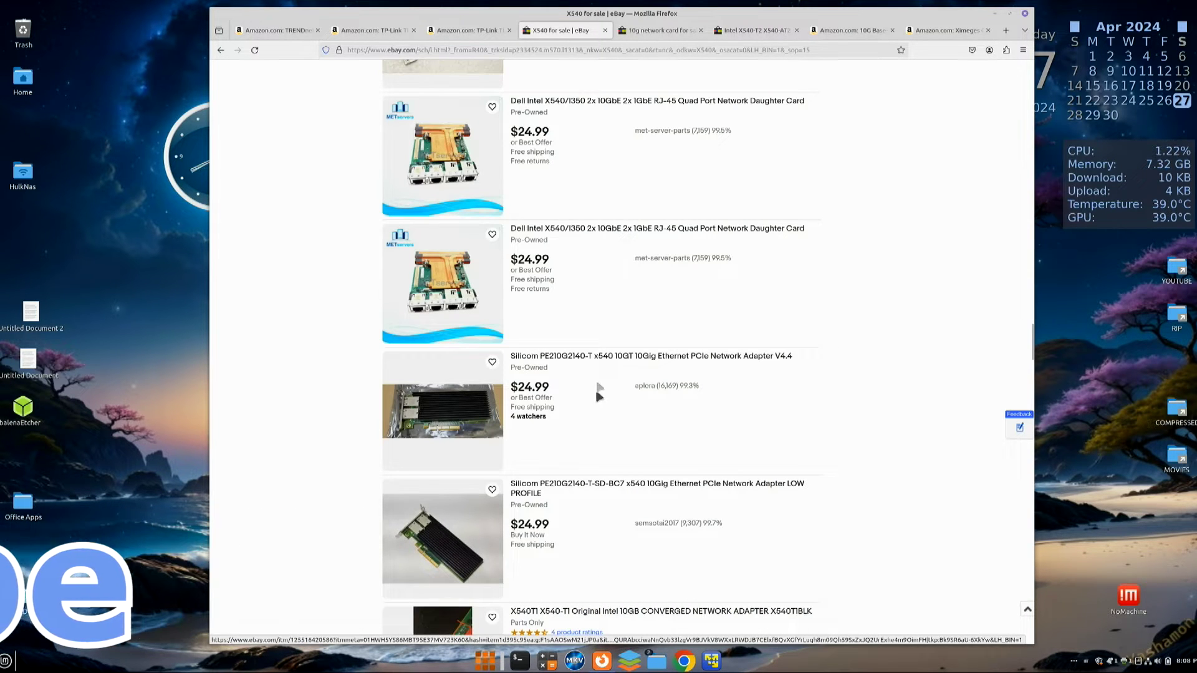
scroll(586, 520, "down", 7)
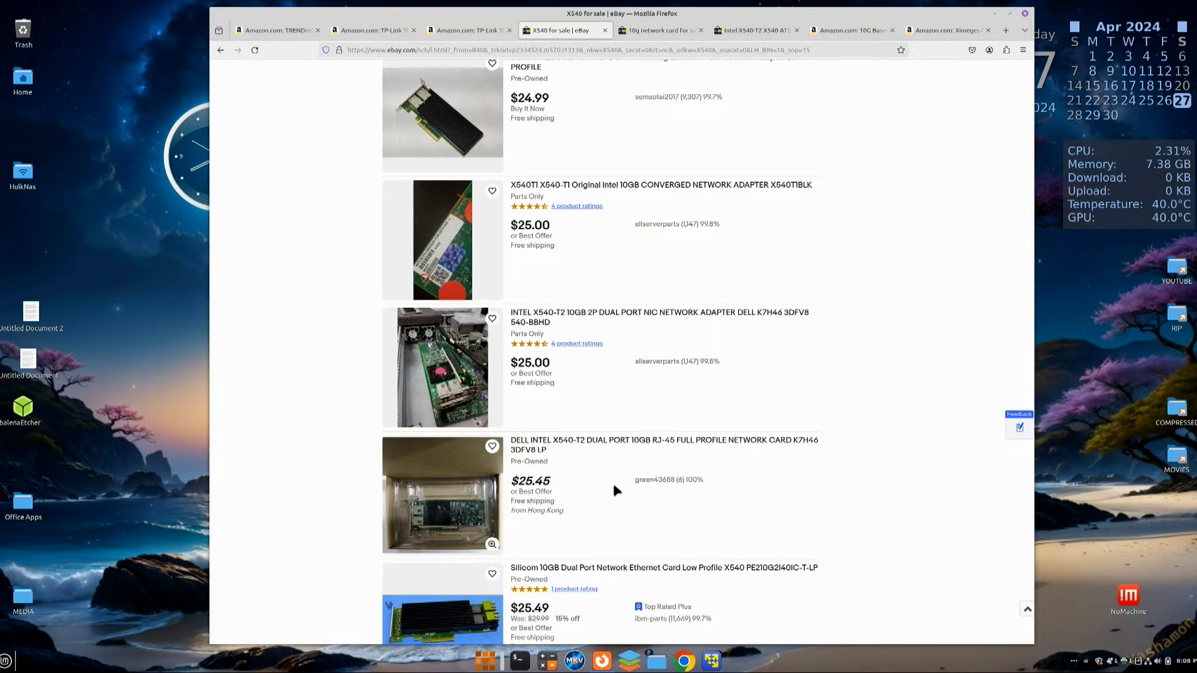
scroll(615, 490, "down", 3)
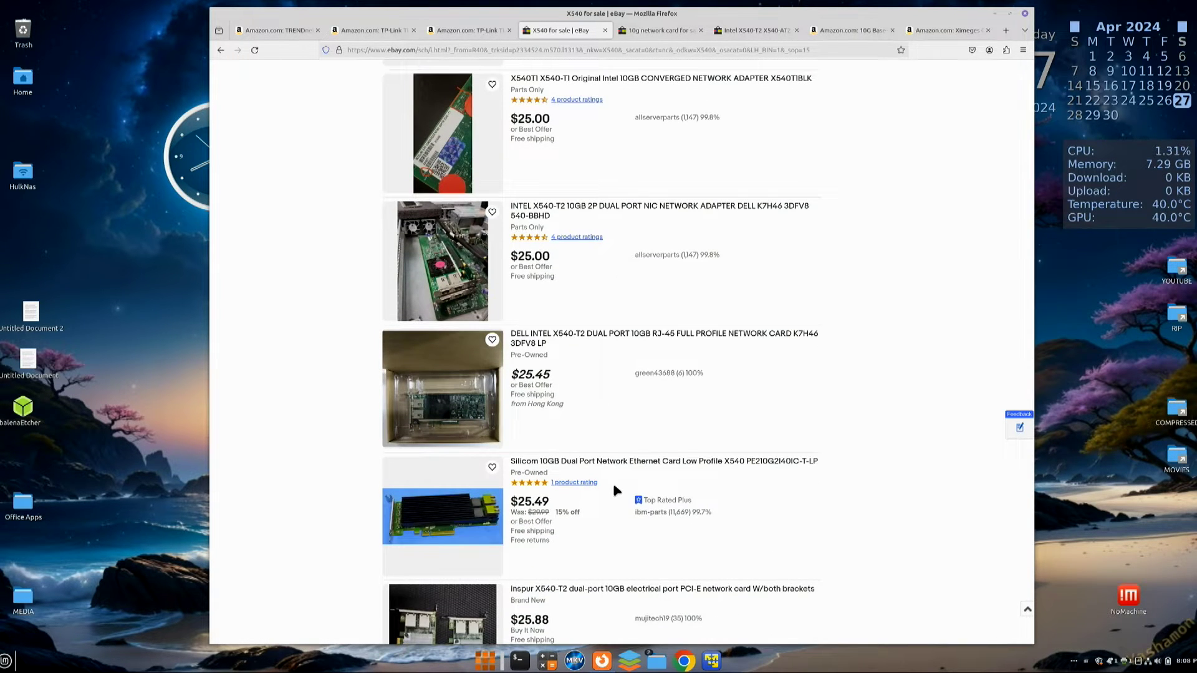
scroll(615, 490, "up", 13)
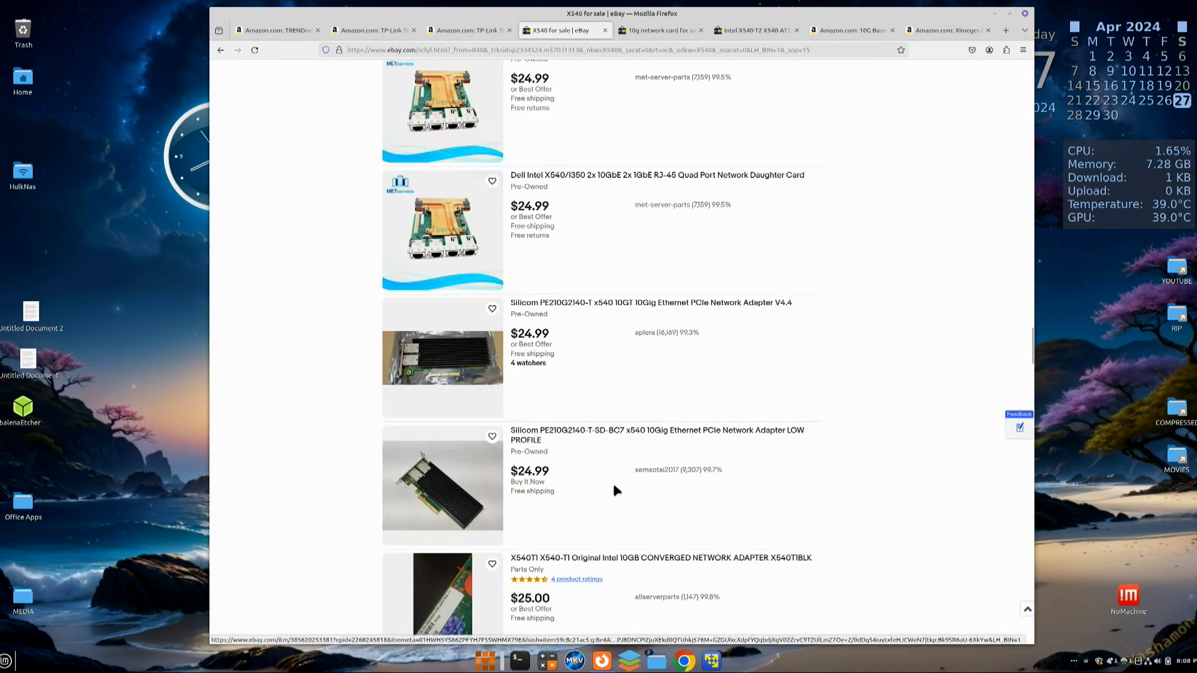
left_click(457, 360)
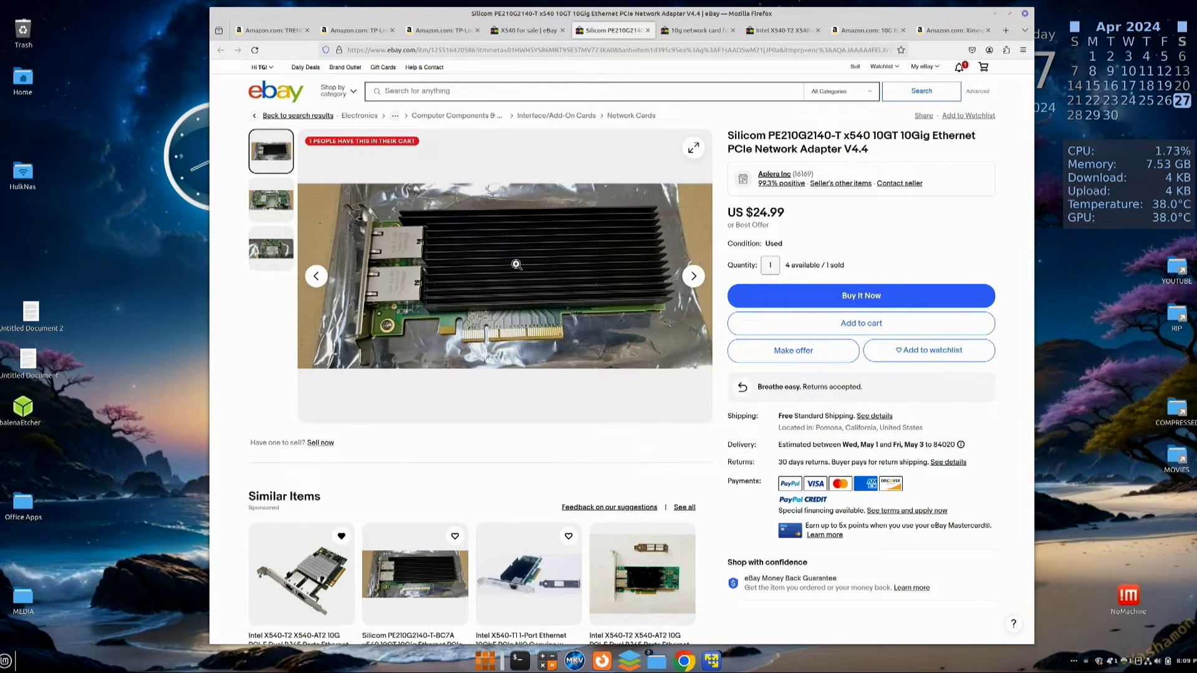
Close the Silicom PE210G2140-T listing tab to return to the X540 results.
left_click(647, 30)
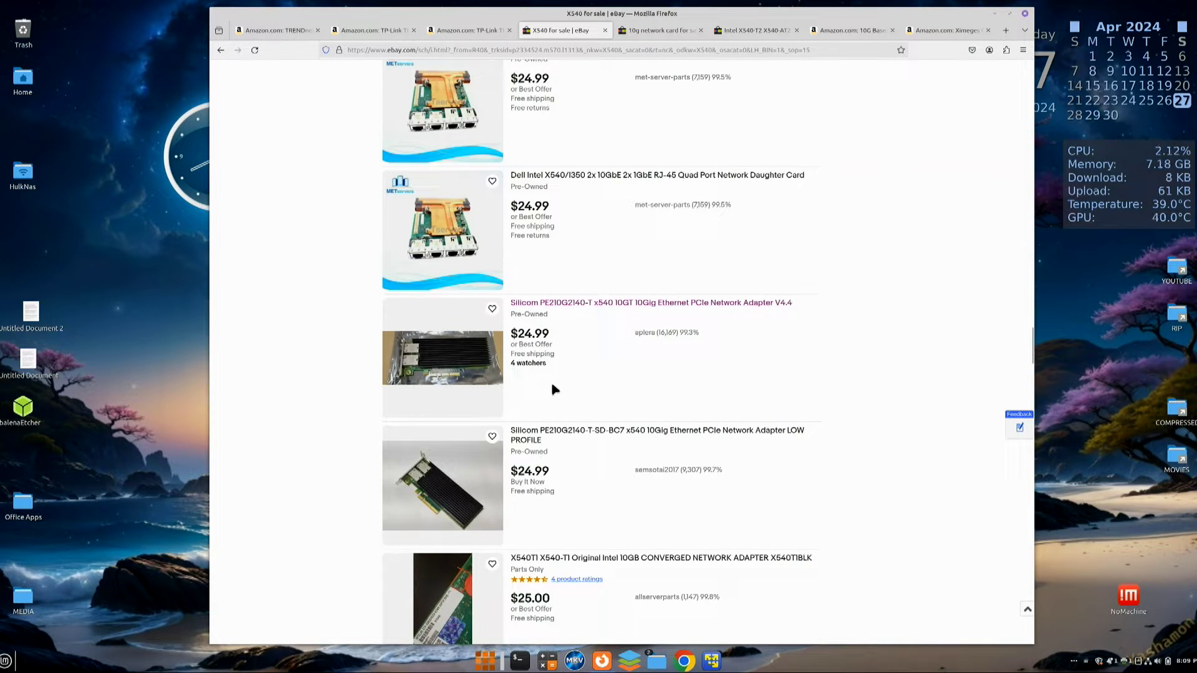
scroll(583, 290, "down", 5)
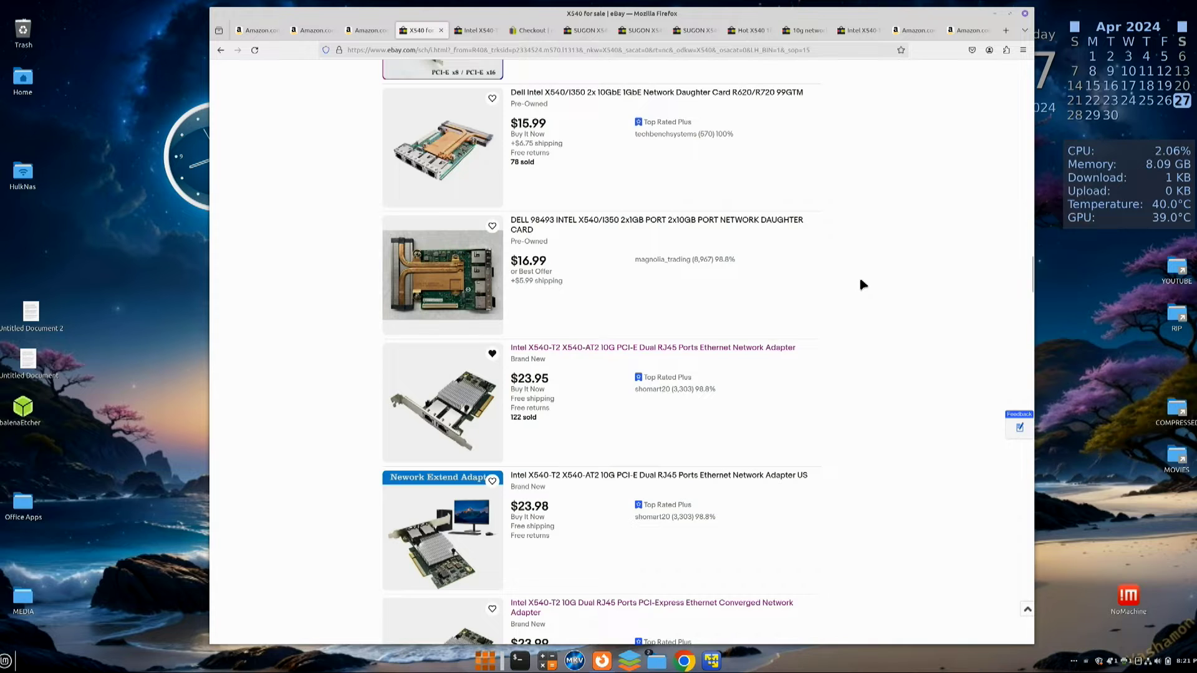
scroll(860, 284, "up", 2)
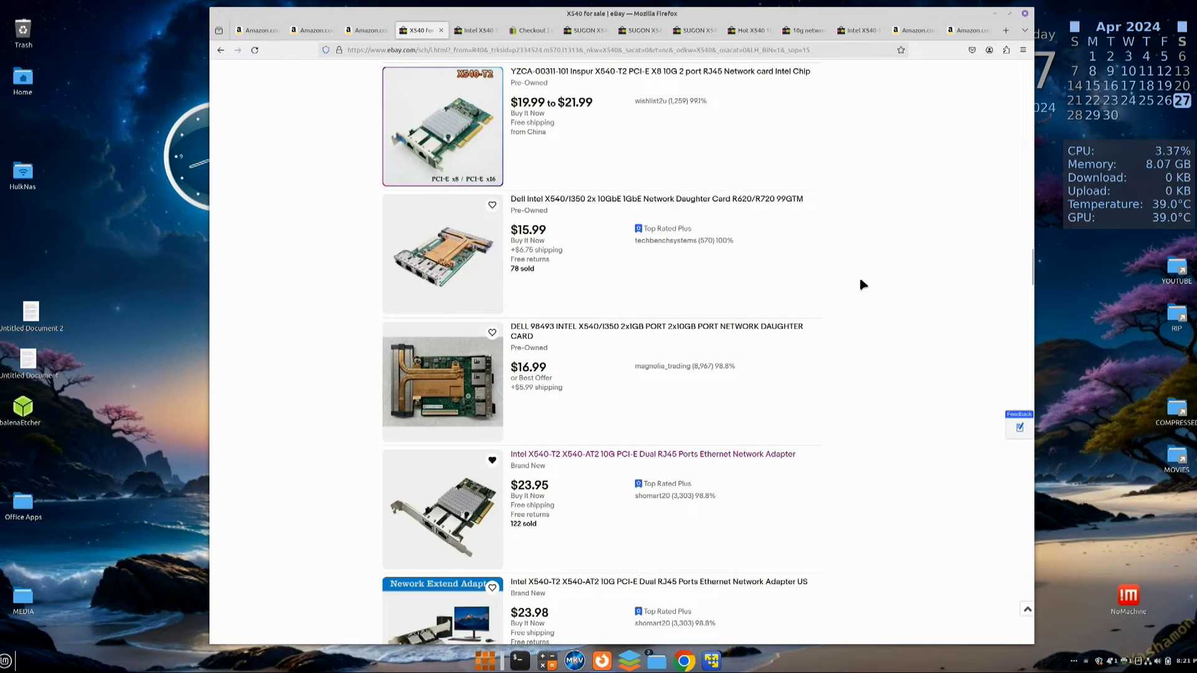
scroll(860, 284, "up", 3)
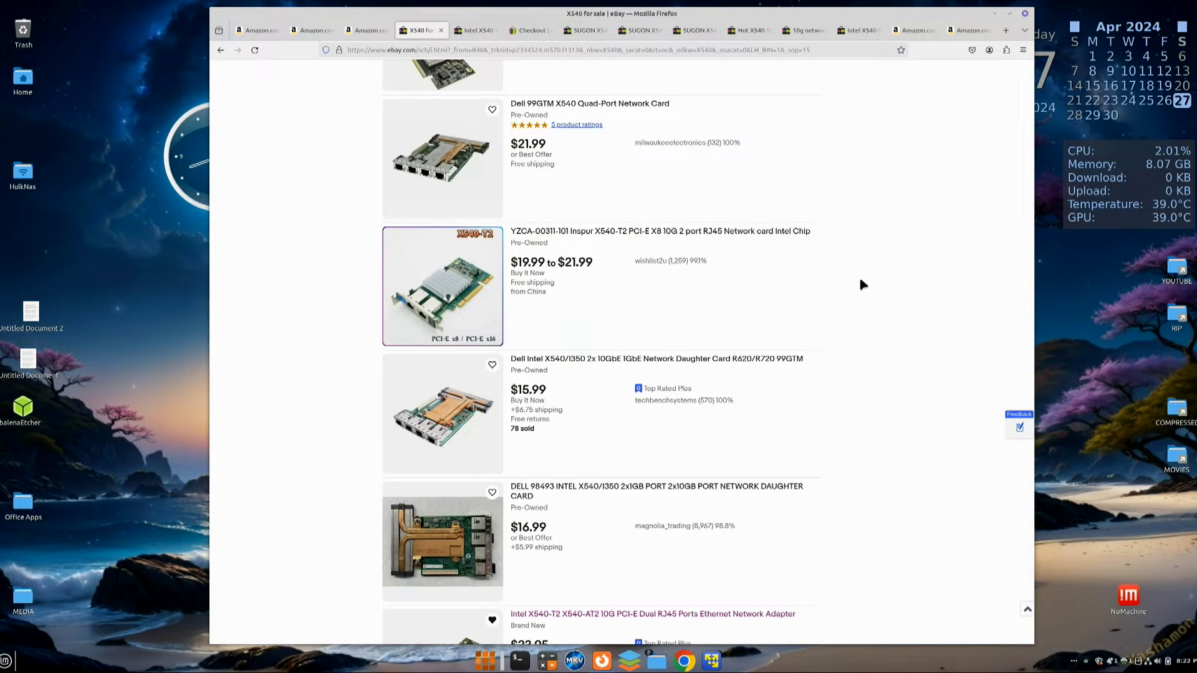
scroll(860, 284, "down", 5)
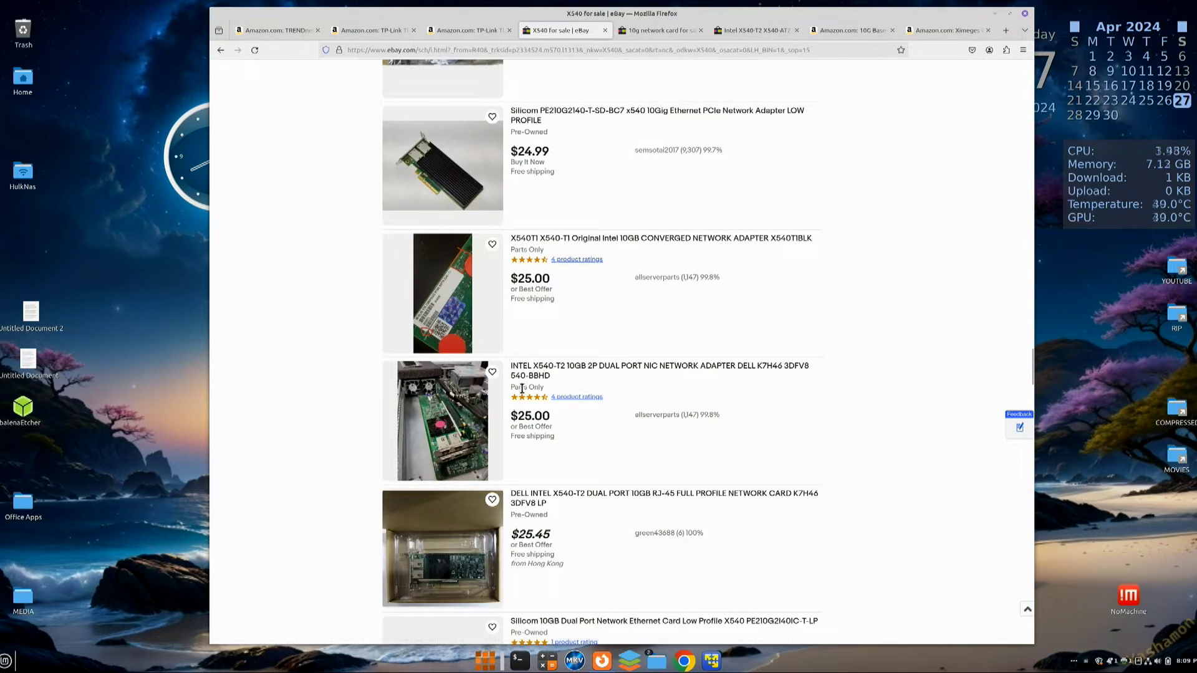
scroll(627, 446, "down", 10)
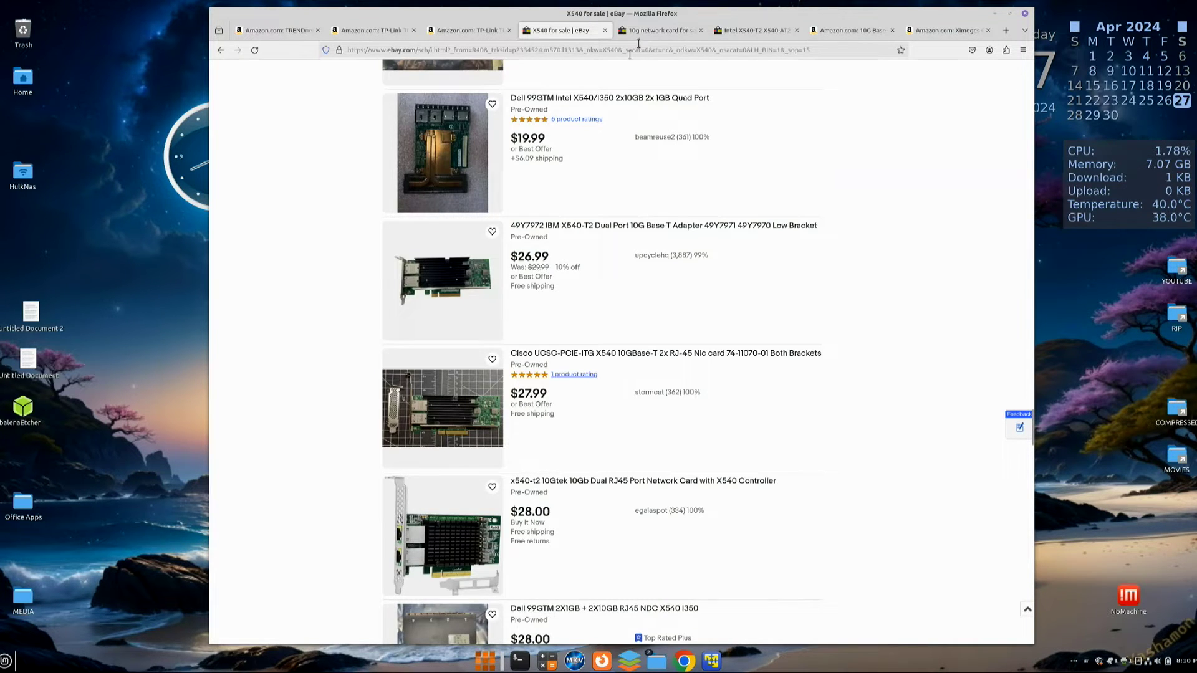
scroll(617, 78, "up", 15)
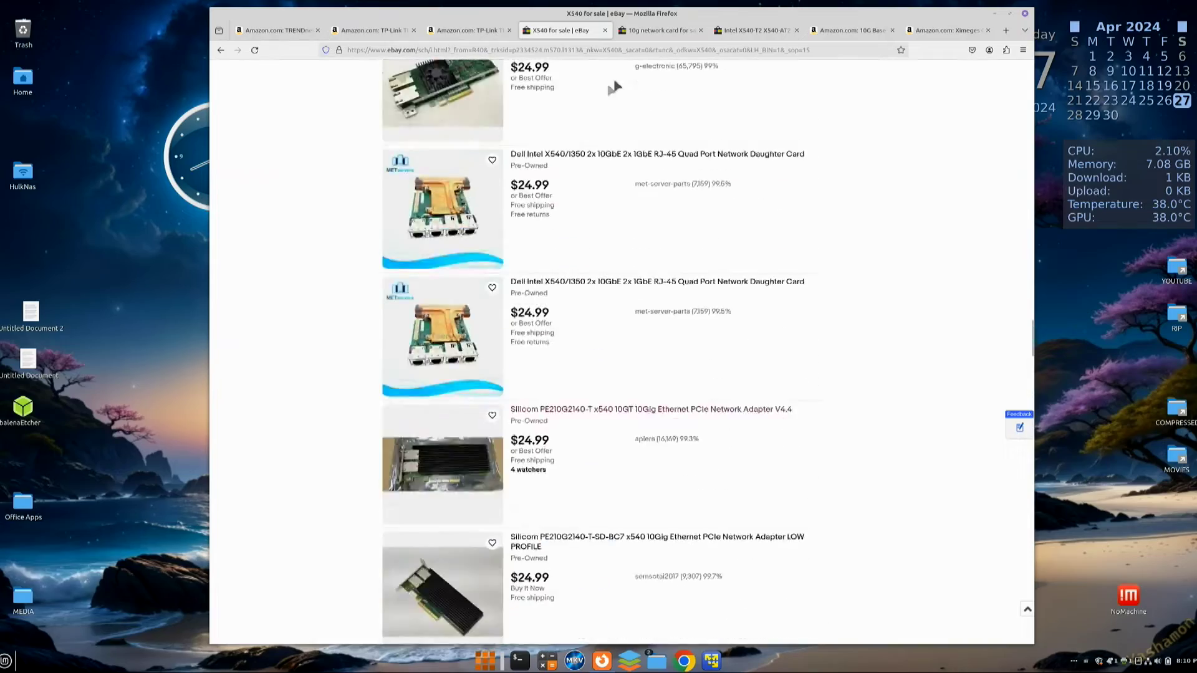
scroll(613, 86, "up", 15)
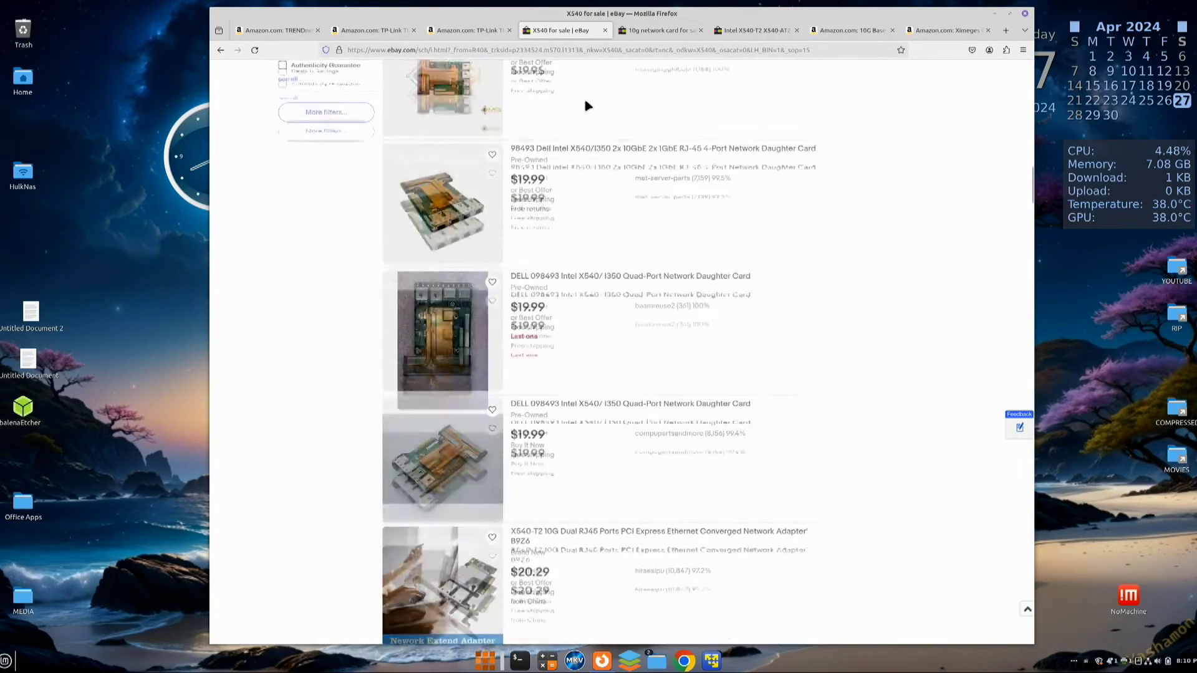
scroll(586, 106, "up", 15)
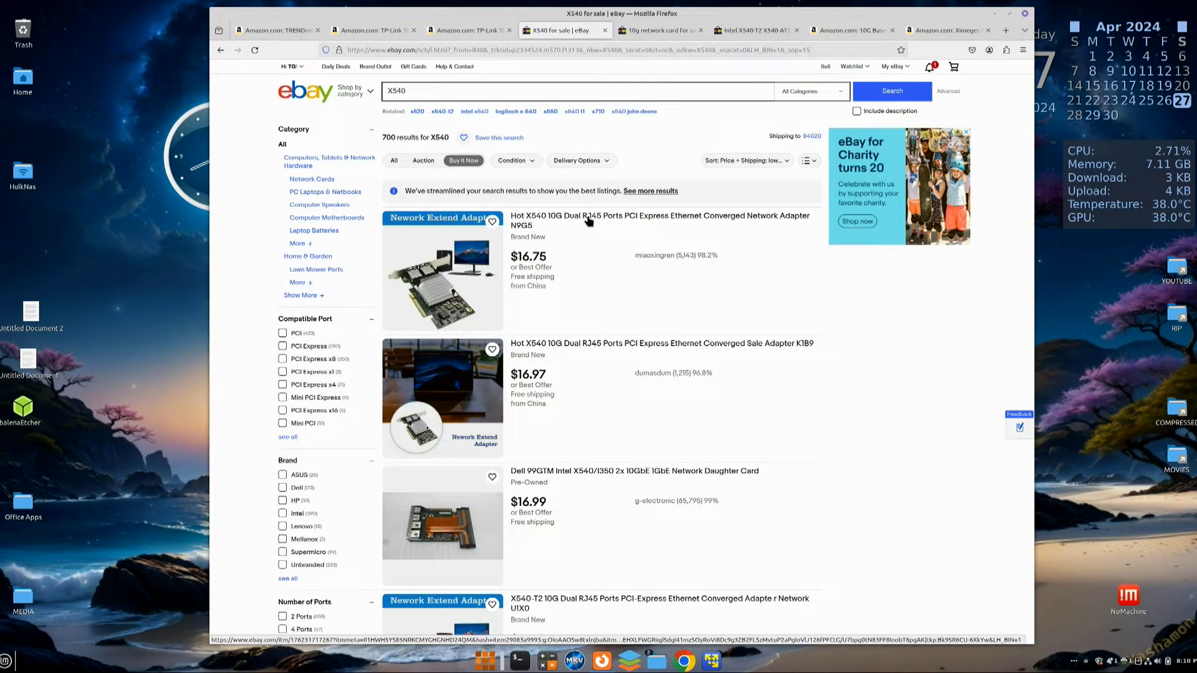
left_click(659, 38)
Scroll through the '10g network card' eBay results listing Myricom, X540-T2 and Solarflare cards.
scroll(571, 327, "down", 10)
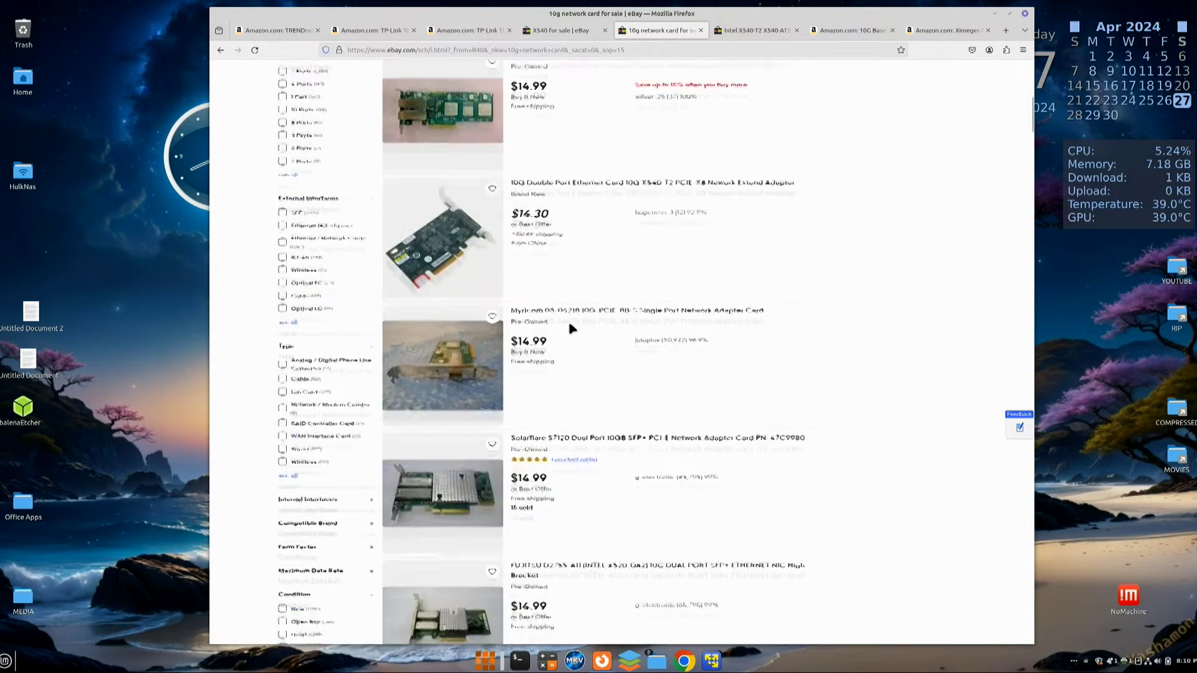
scroll(574, 327, "up", 1)
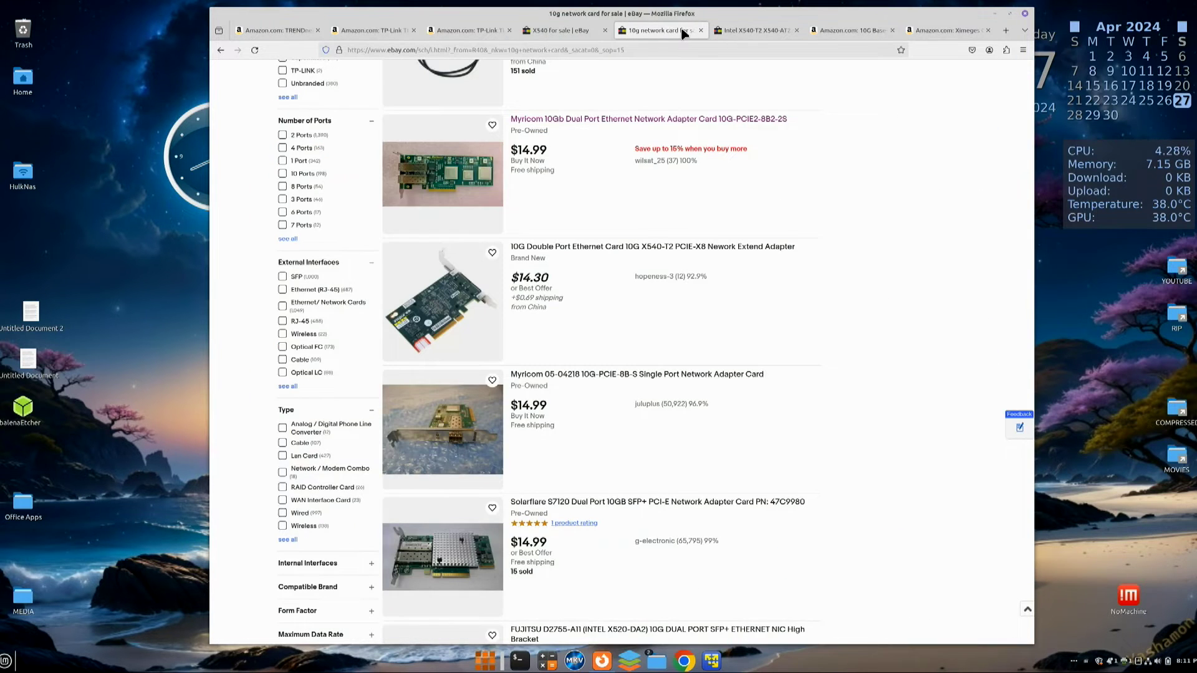
Show the main photo on Amazon's NICGIGA 10G Base-T AQC113C card page ($71.99).
left_click(849, 31)
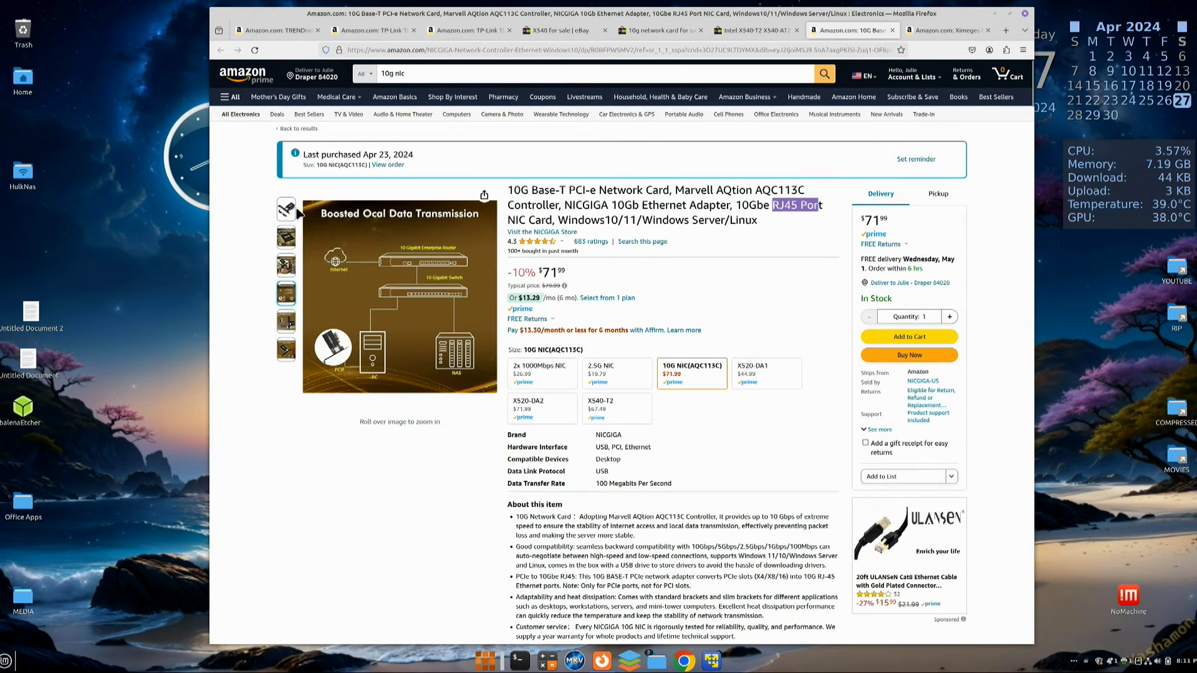
left_click(275, 215)
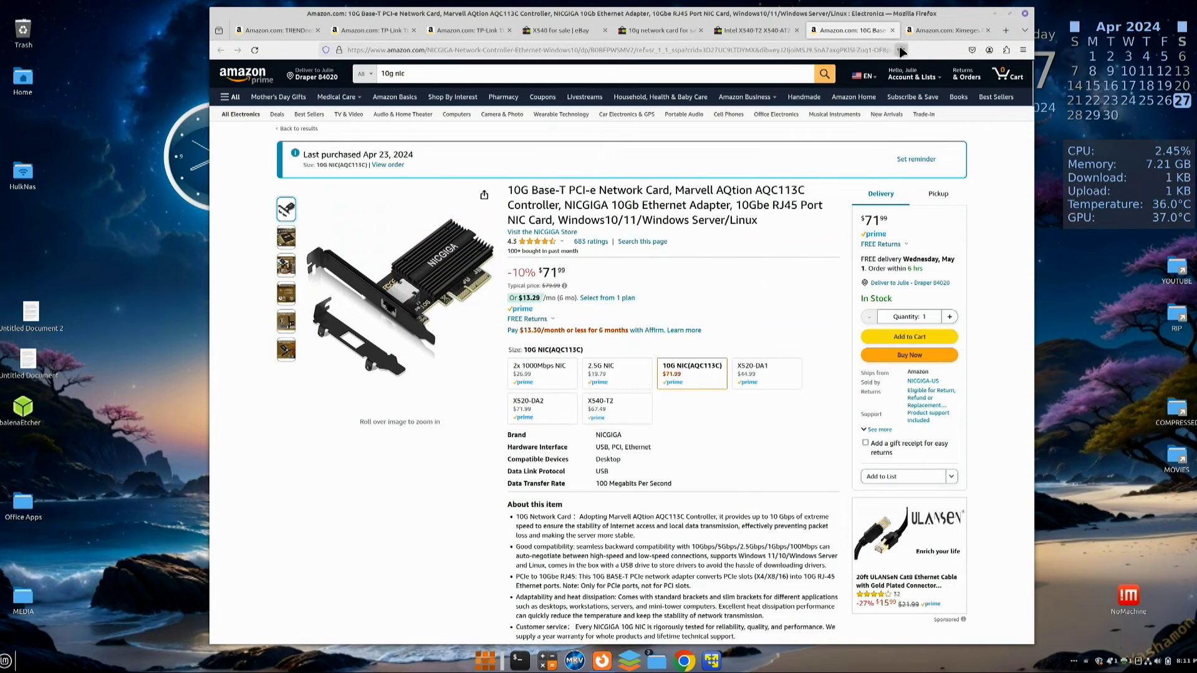
Go to Amazon's Ximeges 50FT Cat 6 cable page ($15.99) and select, then deselect, part of its title.
left_click(949, 34)
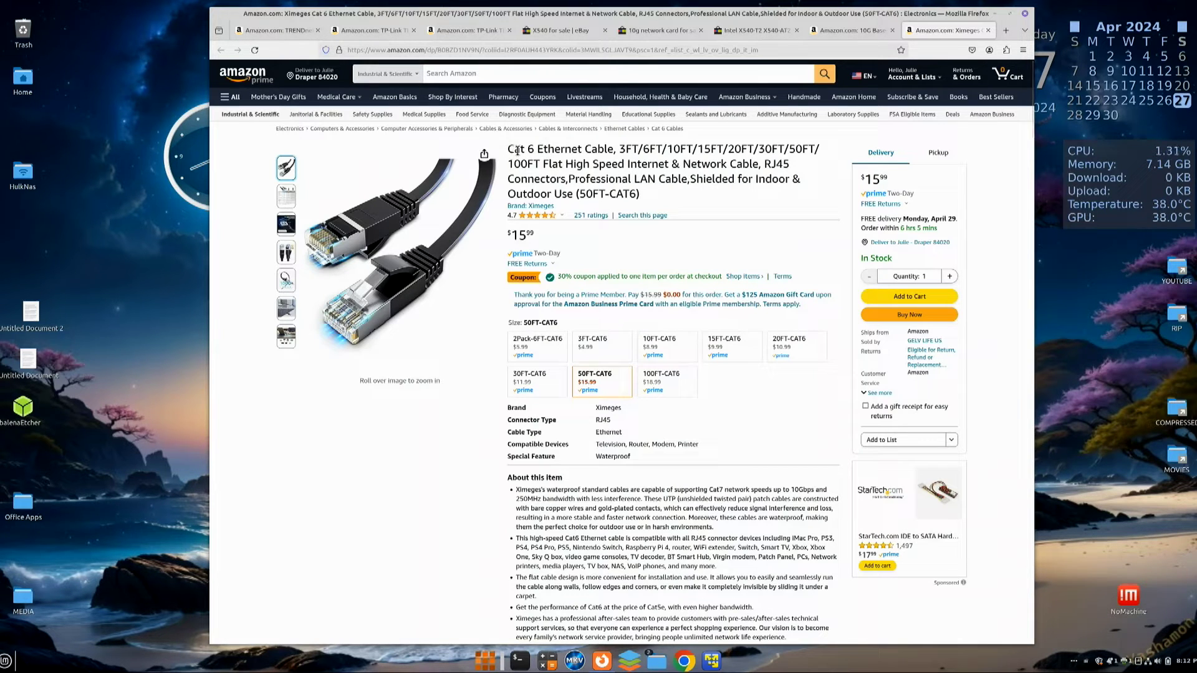
left_click_drag(619, 150, 645, 149)
left_click(646, 150)
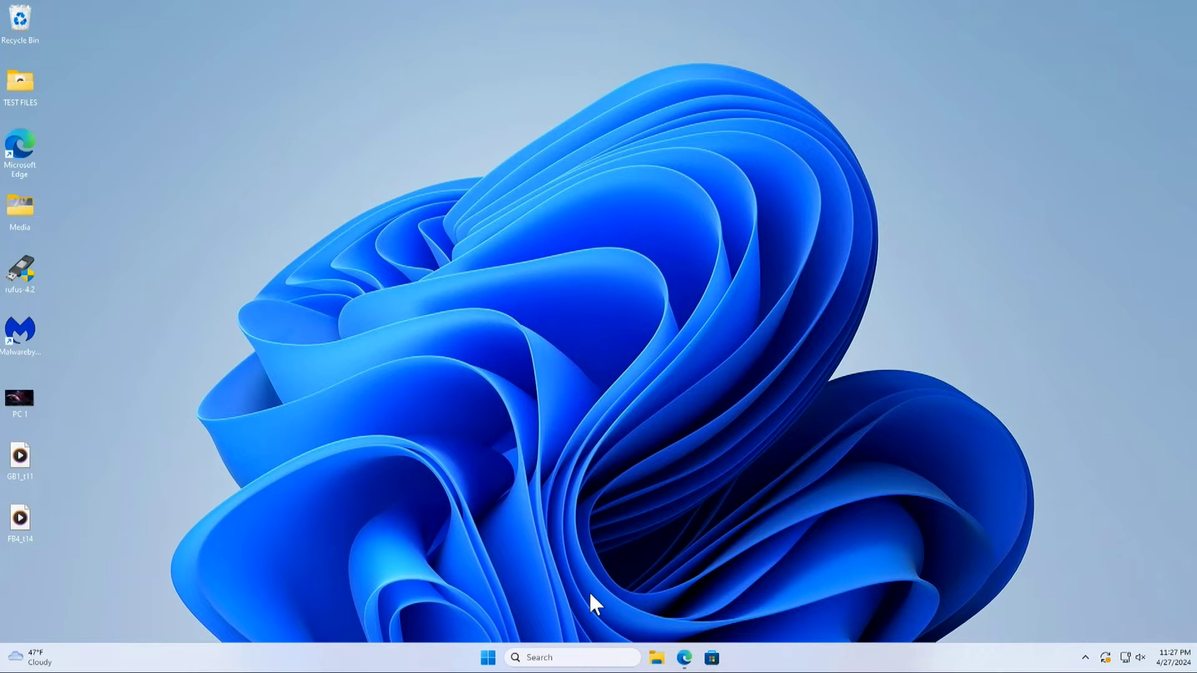
Open Device Manager via a 'dev' search and confirm two Intel X540-T2 adapters under Network adapters.
left_click(586, 658)
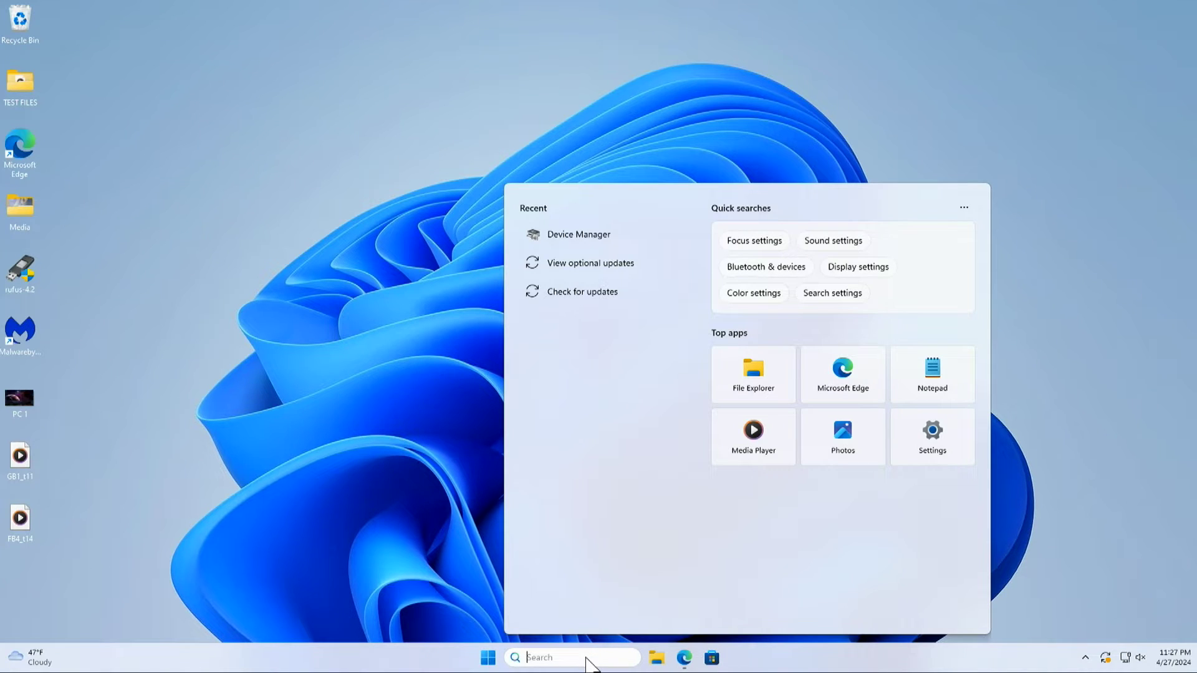
type("dev")
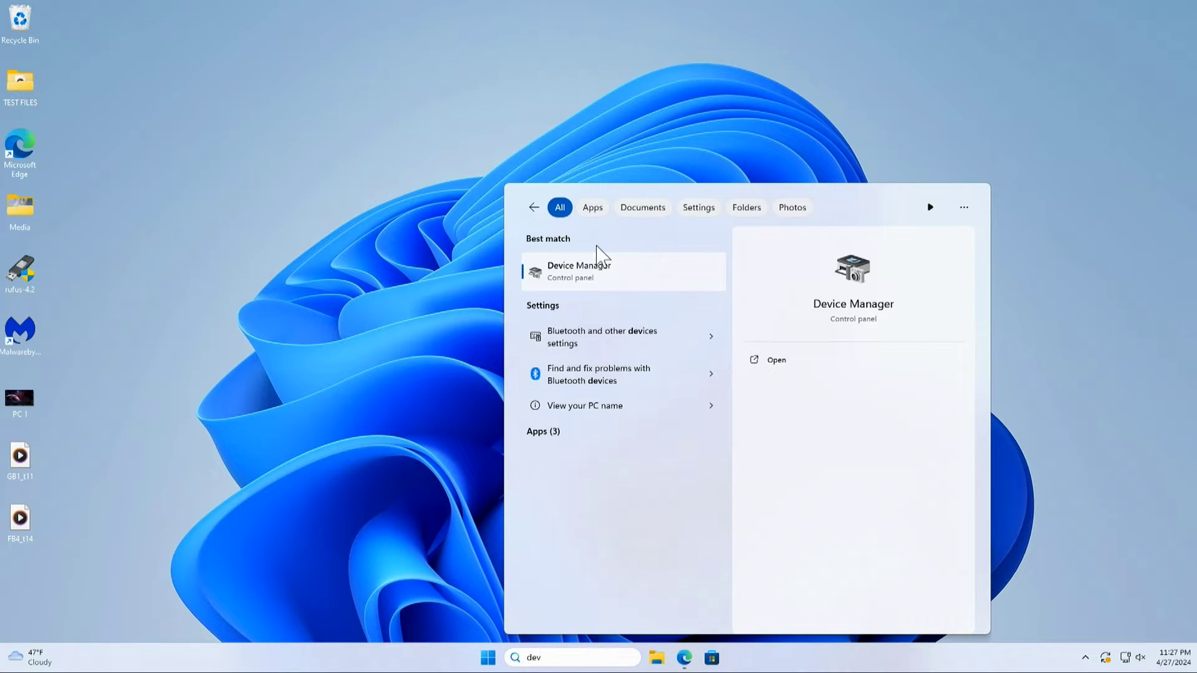
left_click(584, 280)
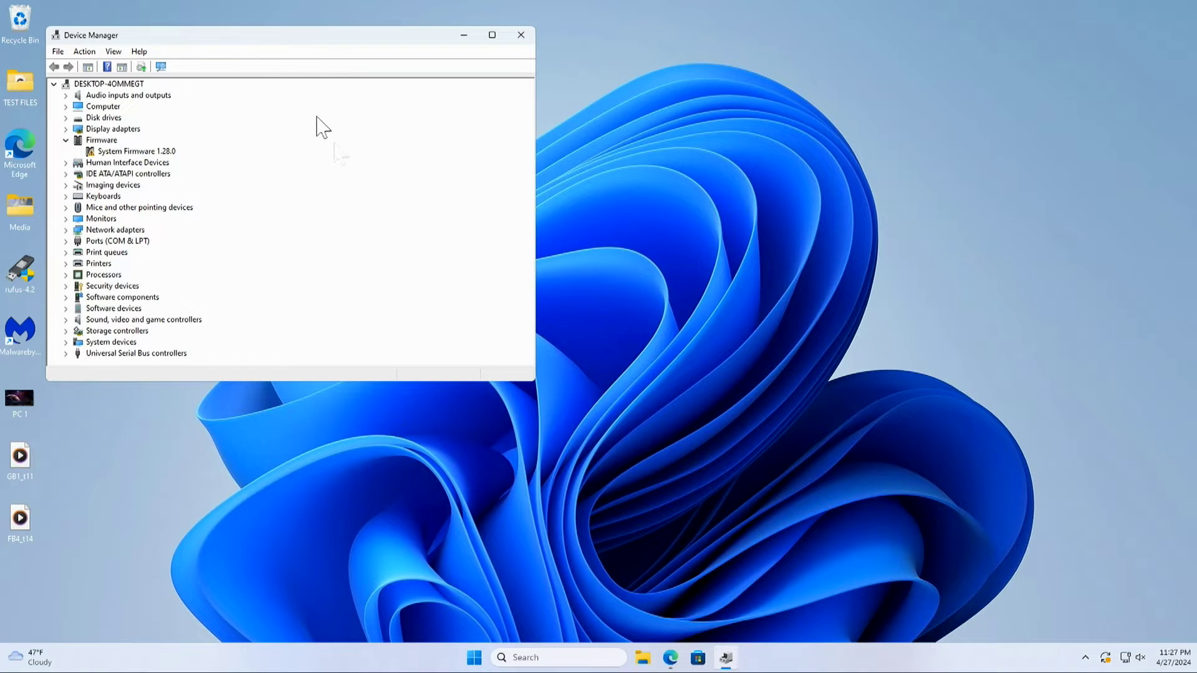
left_click_drag(480, 102, 519, 150)
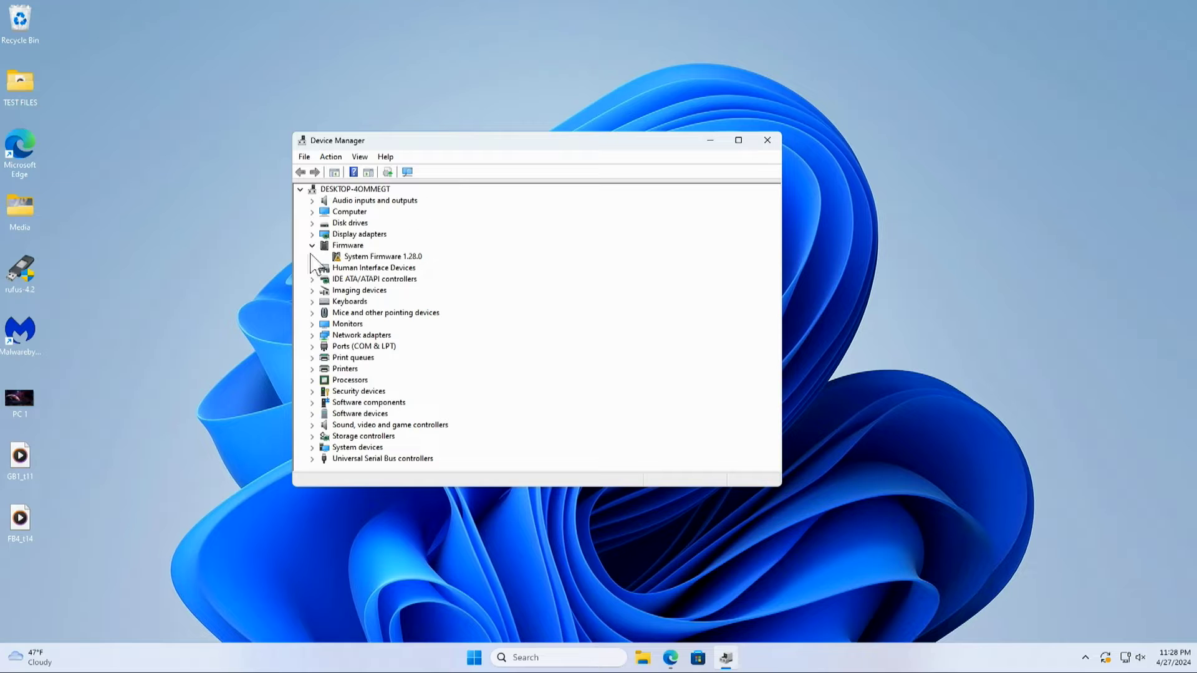
left_click(312, 335)
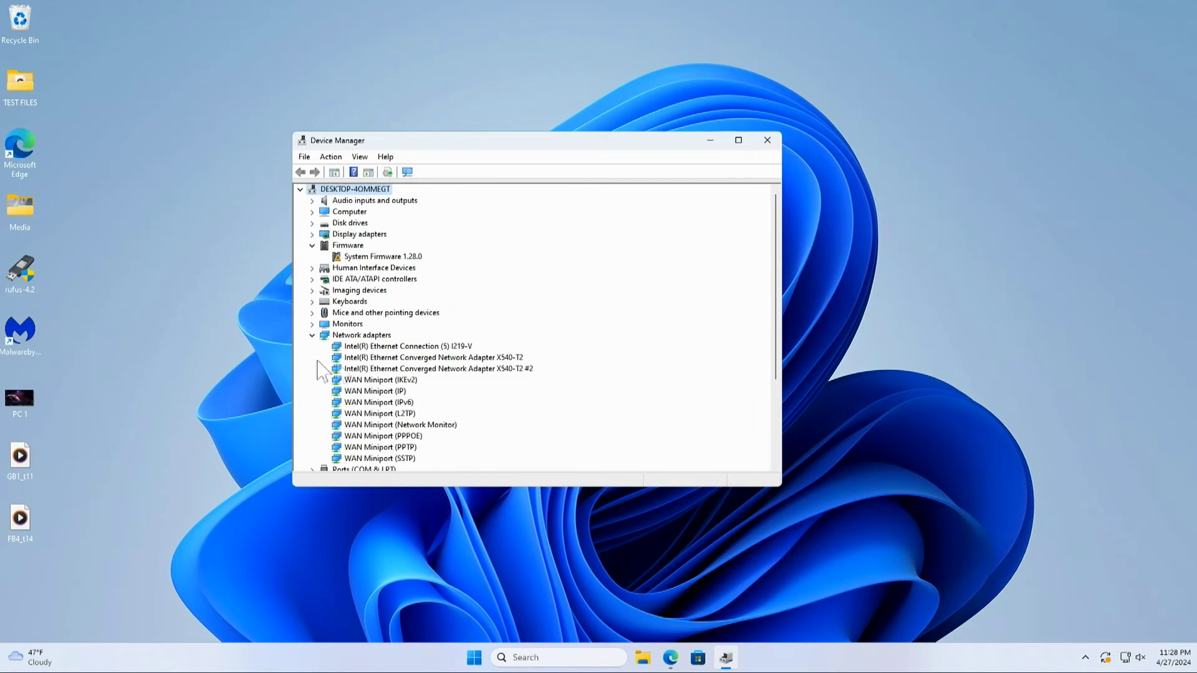
left_click(403, 359)
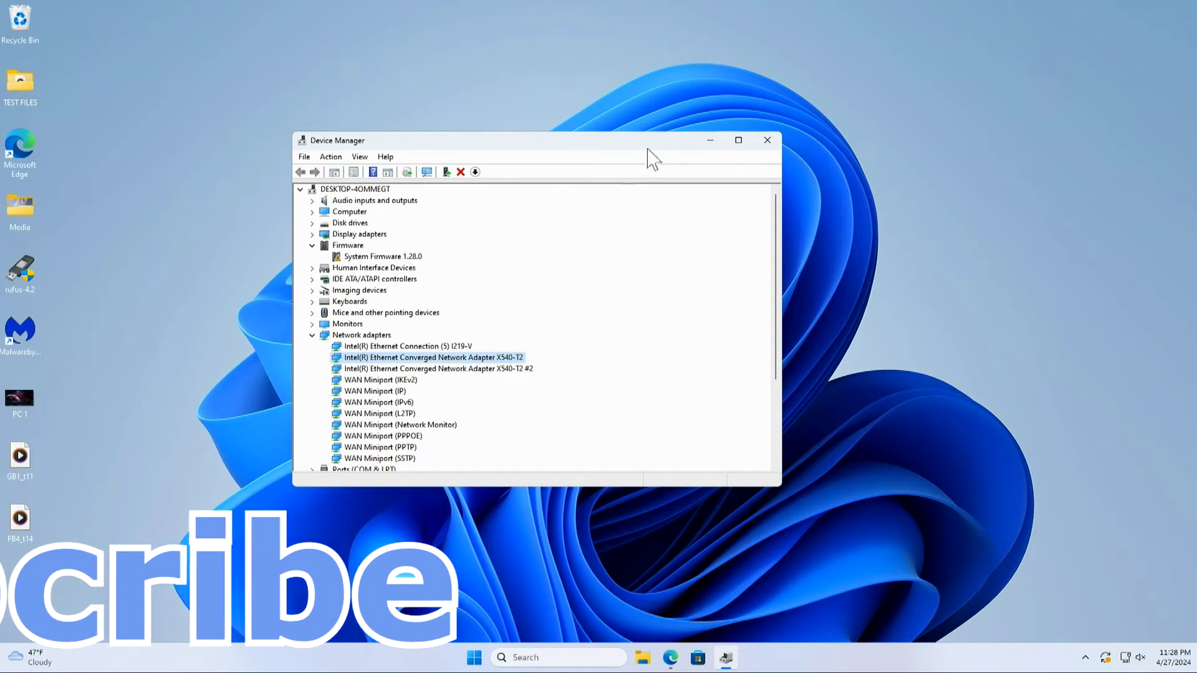
left_click_drag(646, 152, 529, 142)
In Edge, search 'snappy driver' and open the sdi-tool.org Snappy Driver Installer download page.
left_click(593, 139)
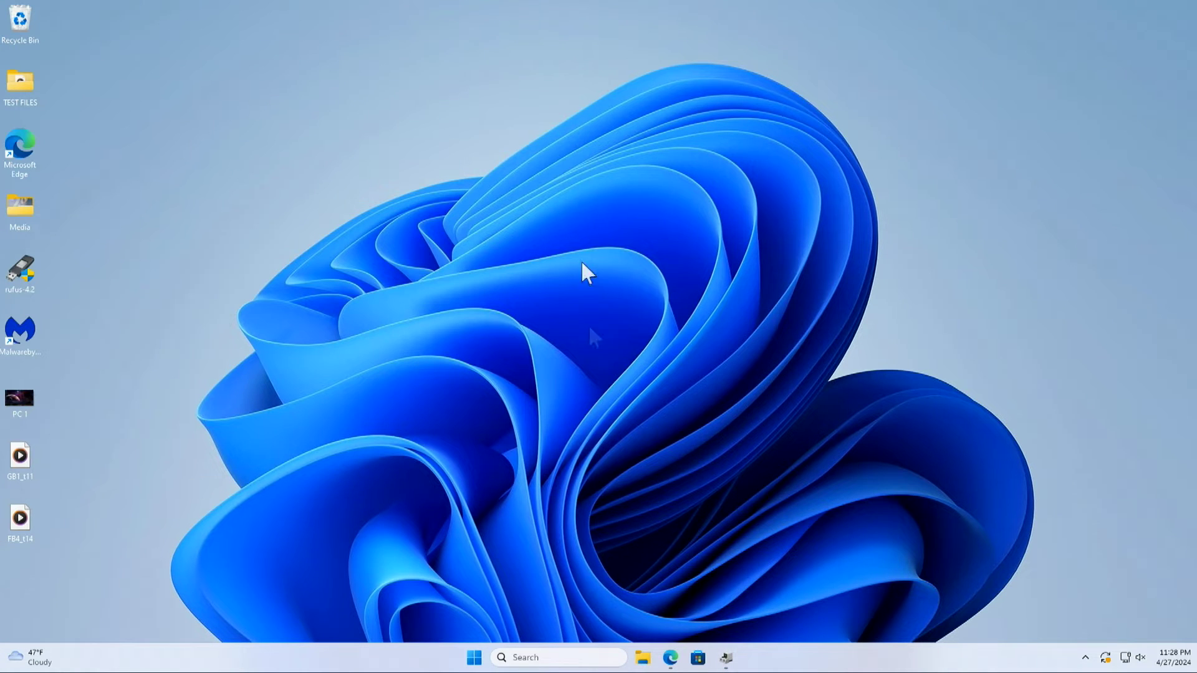
left_click(670, 657)
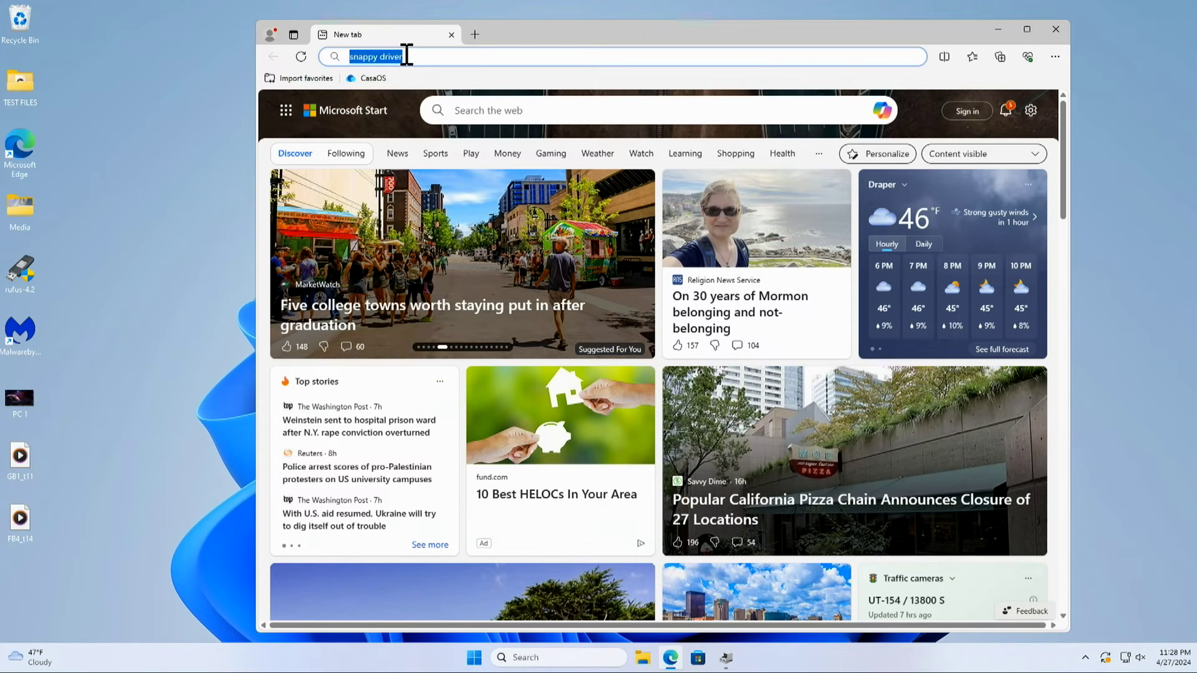
key("Return")
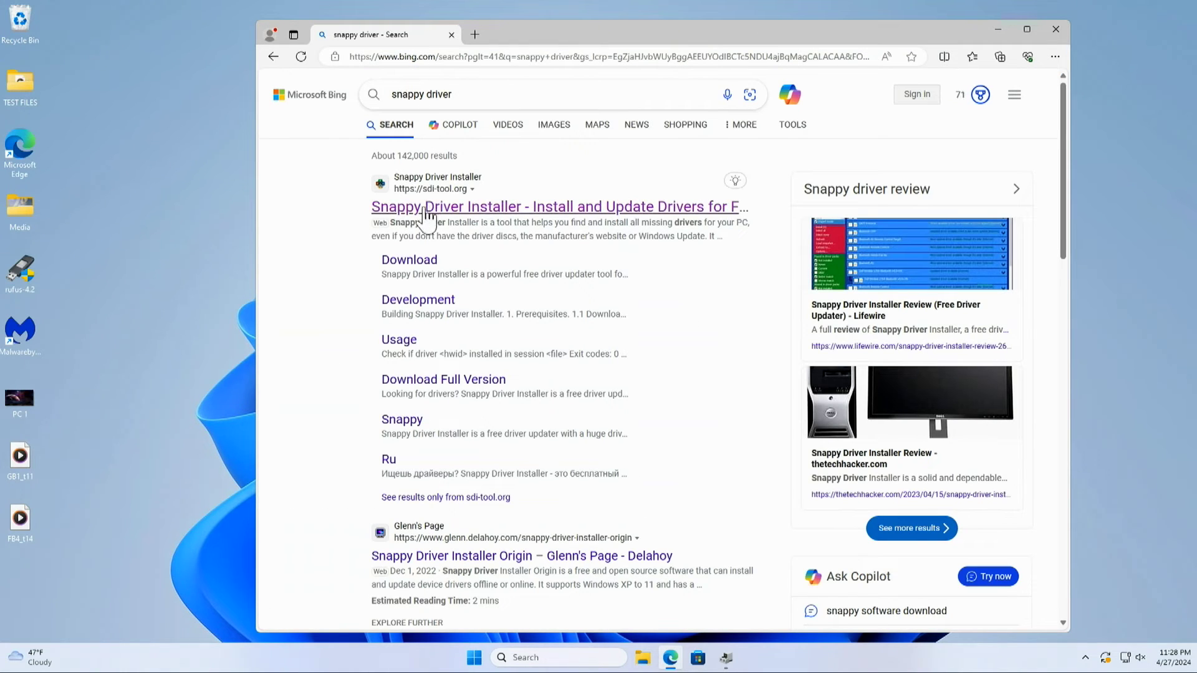
left_click(430, 211)
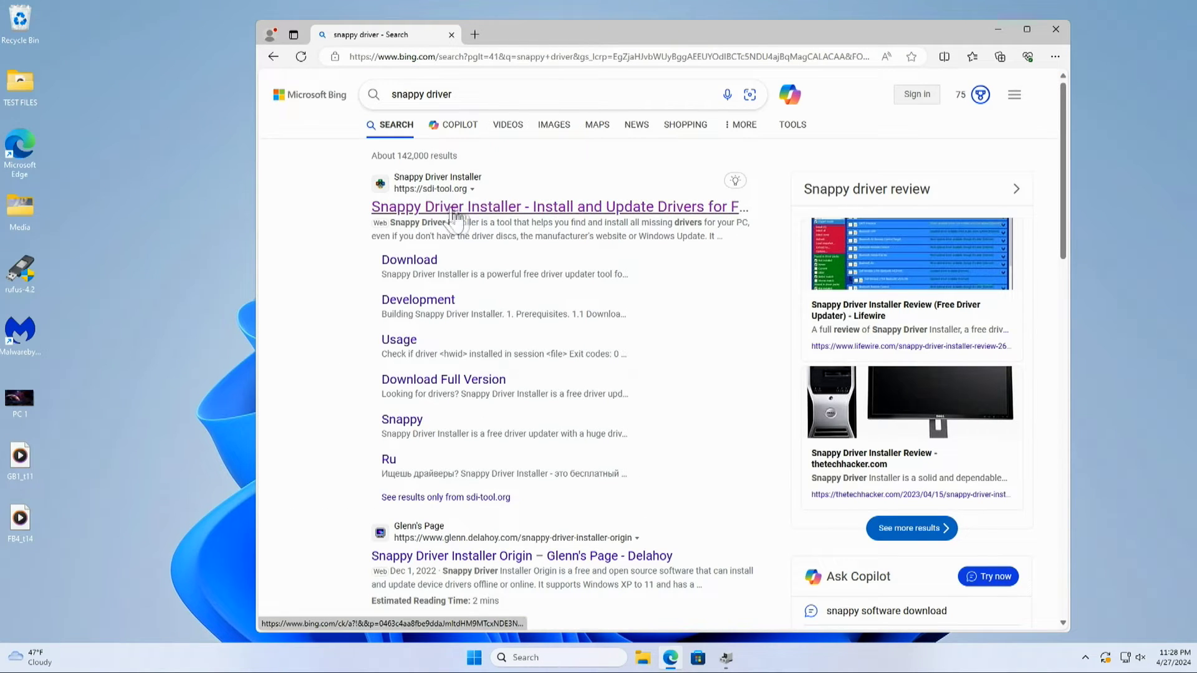
left_click(421, 267)
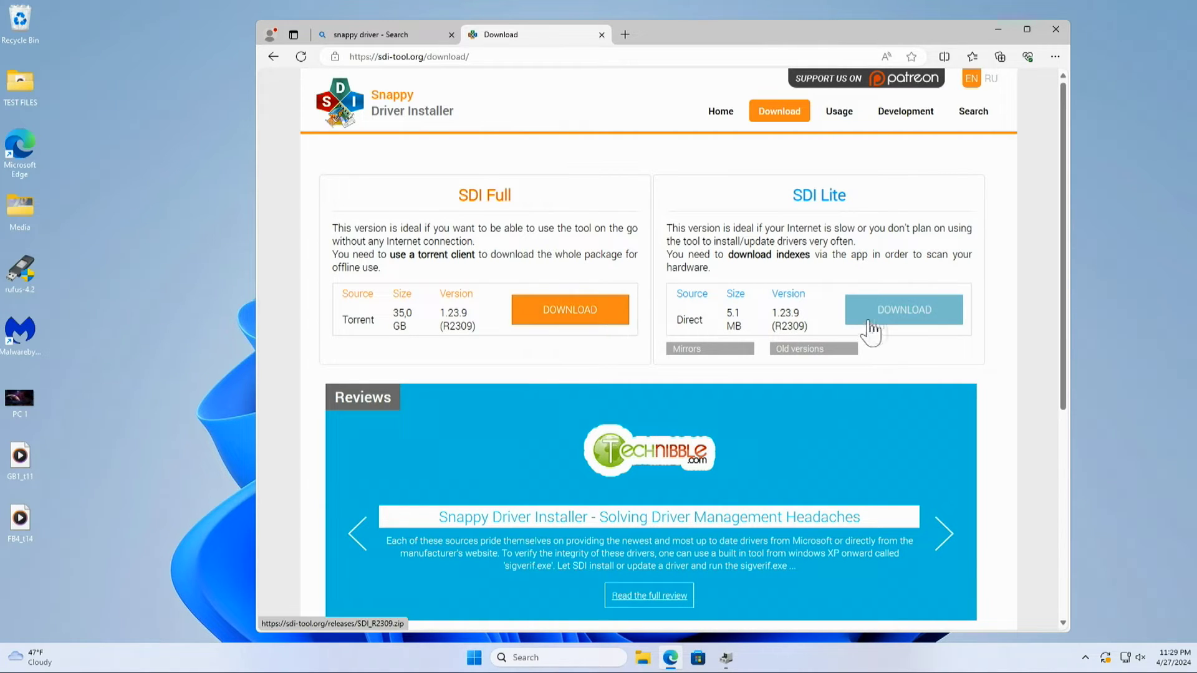
left_click(998, 30)
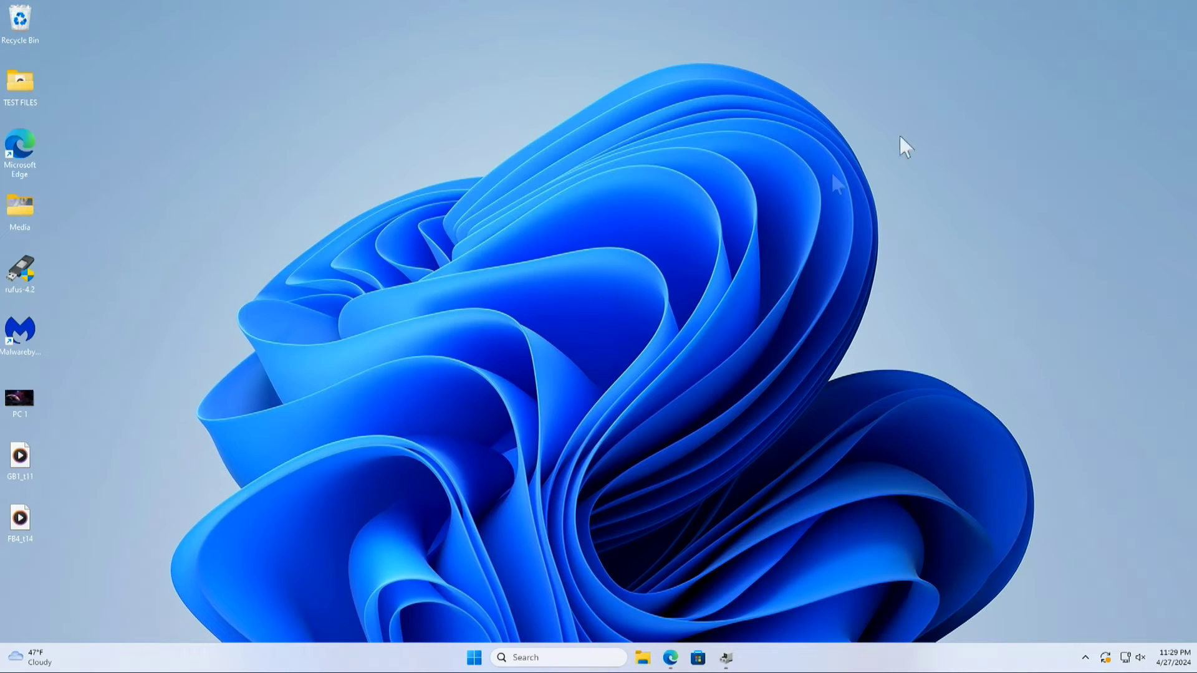
Extract the SDI_R2309 zip in Downloads to its default folder and run SDI_x64_R2309.
left_click(643, 658)
scroll(374, 254, "up", 2)
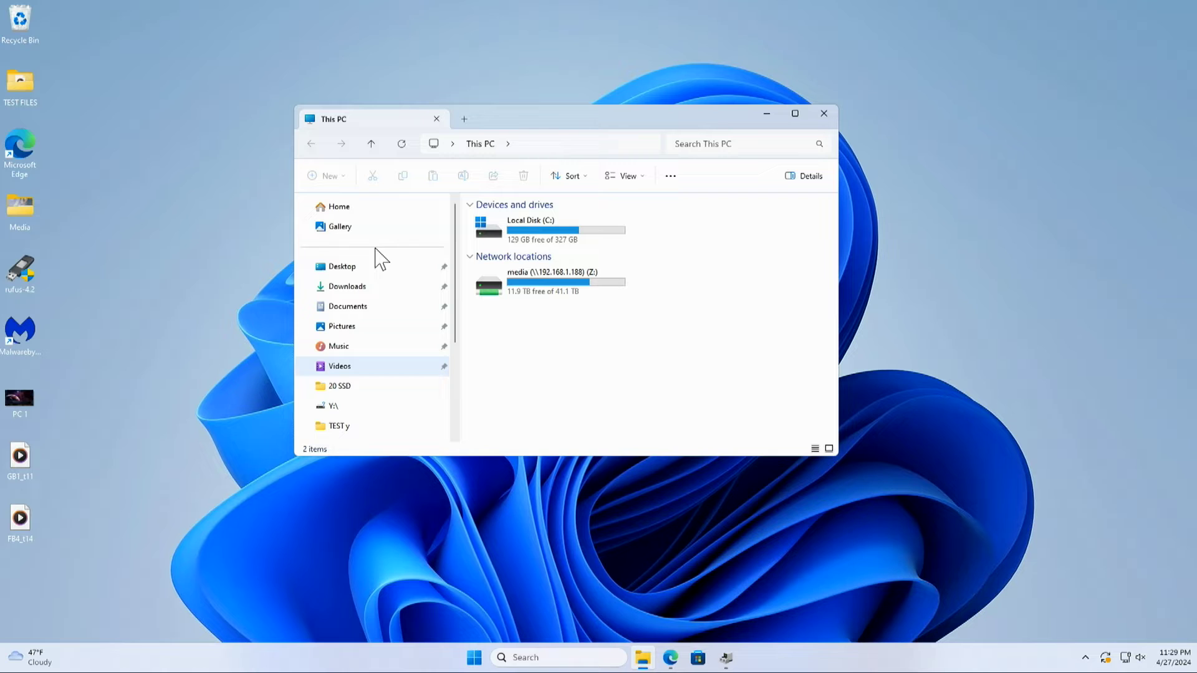
left_click(354, 293)
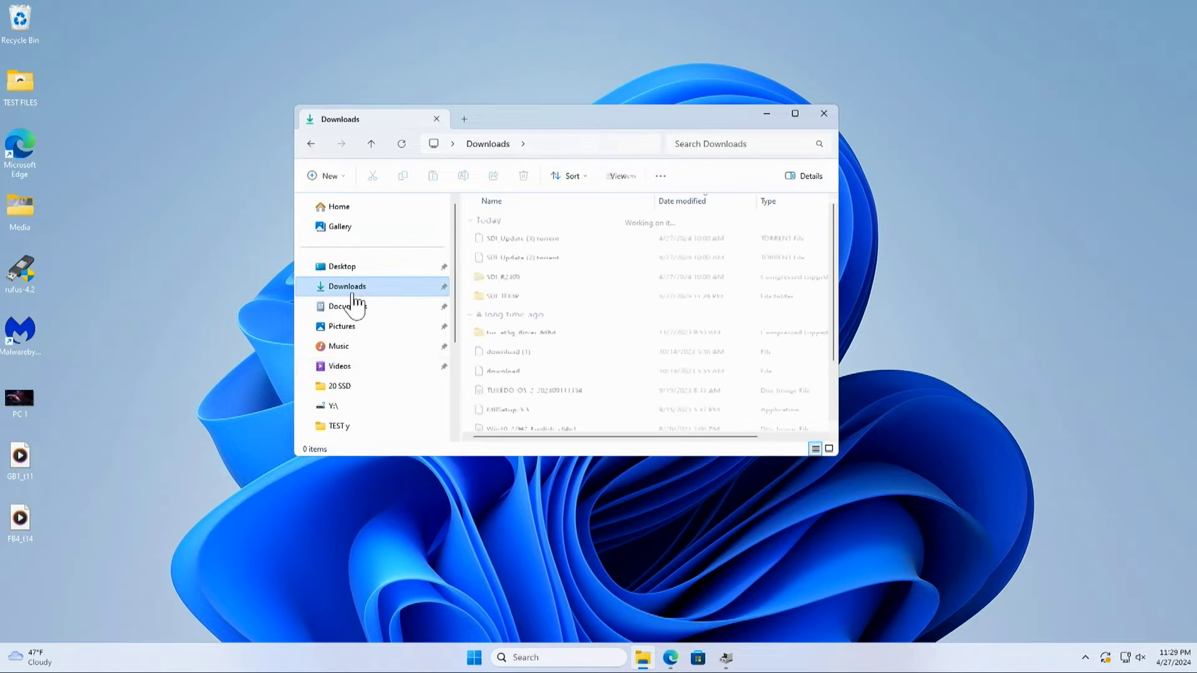
right_click(520, 282)
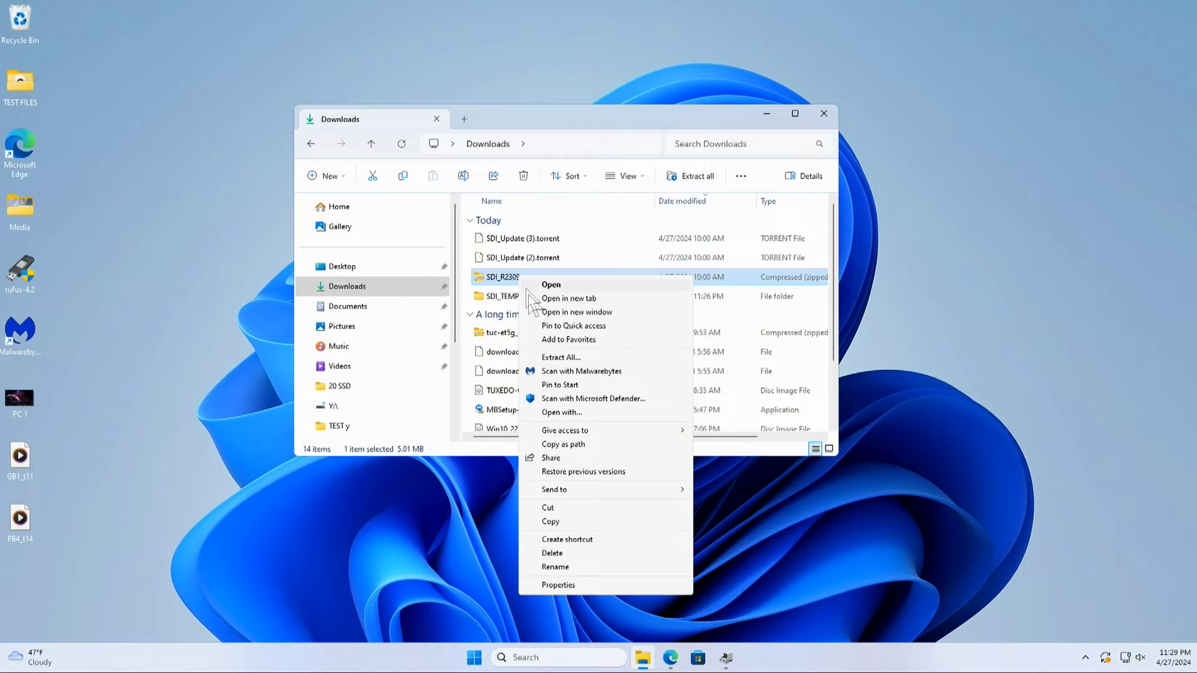
left_click(555, 357)
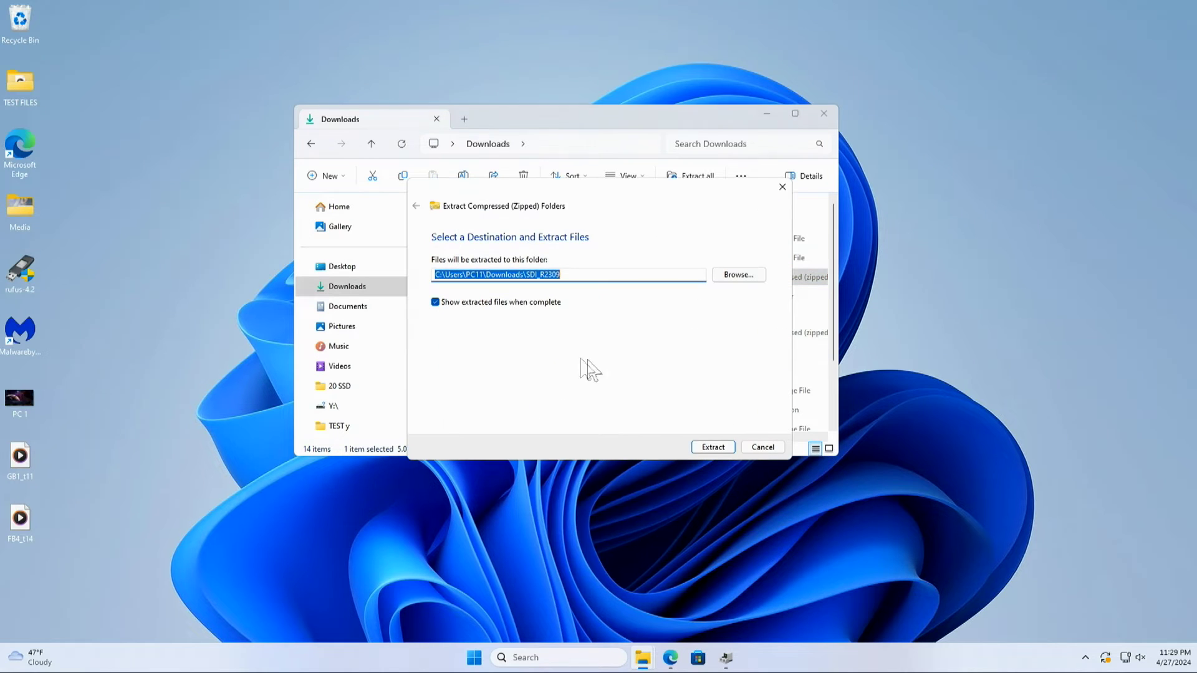
left_click(713, 448)
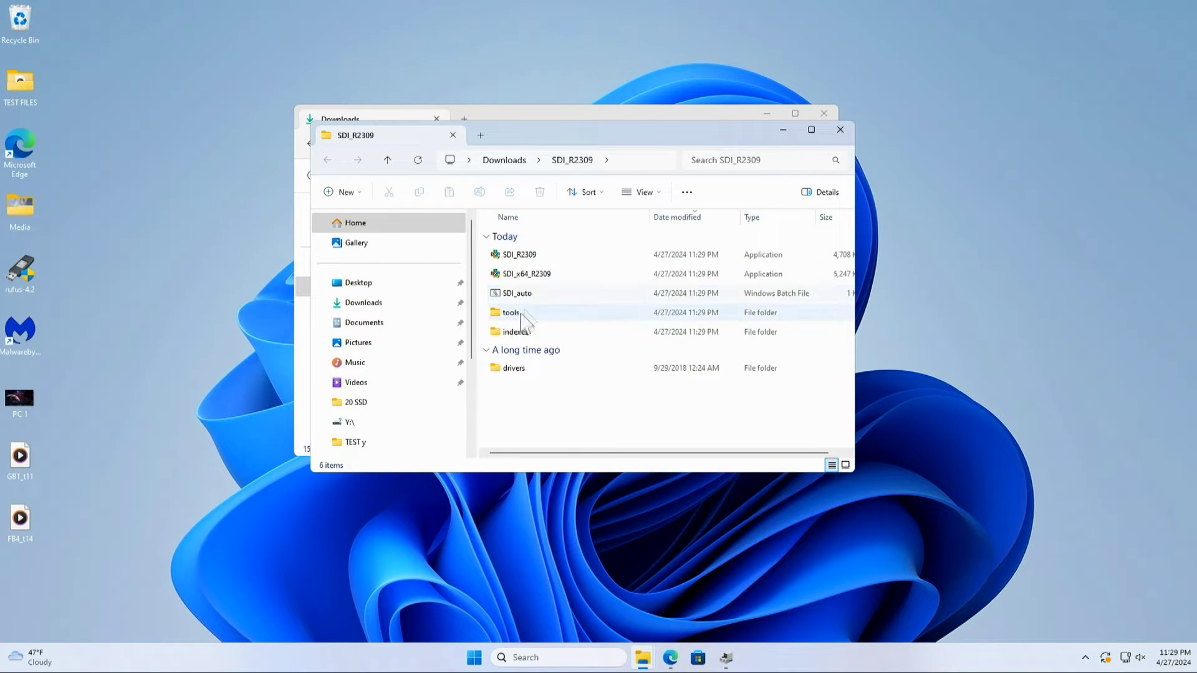
left_click(535, 276)
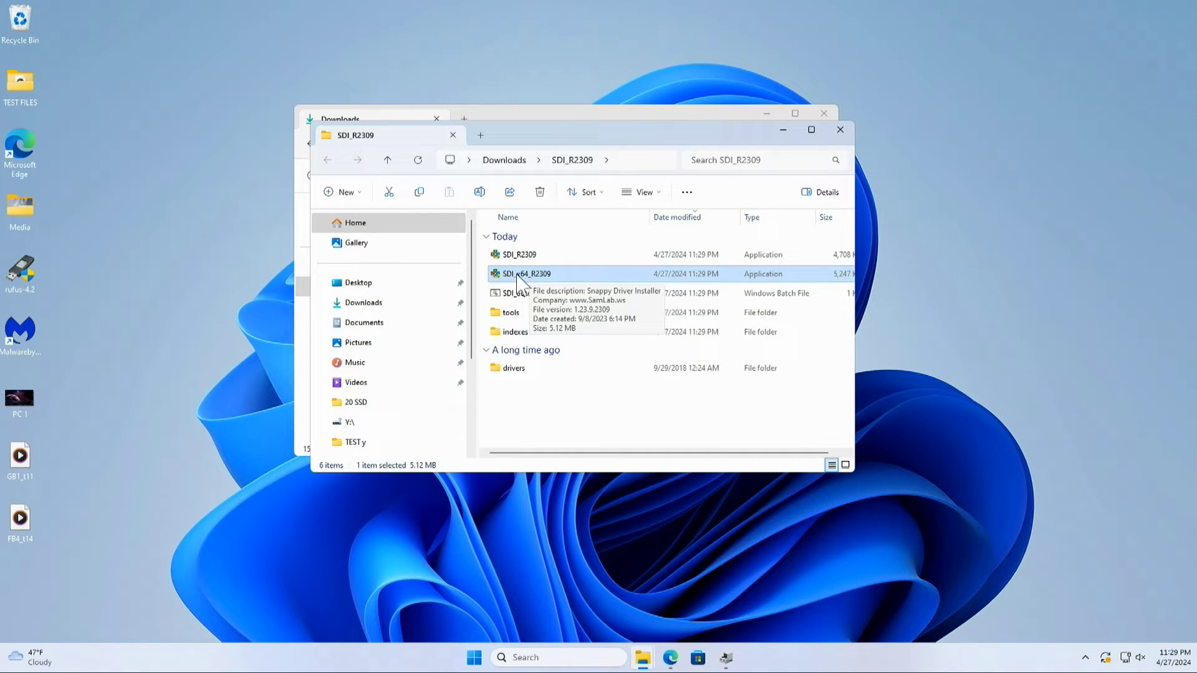
double_click(527, 275)
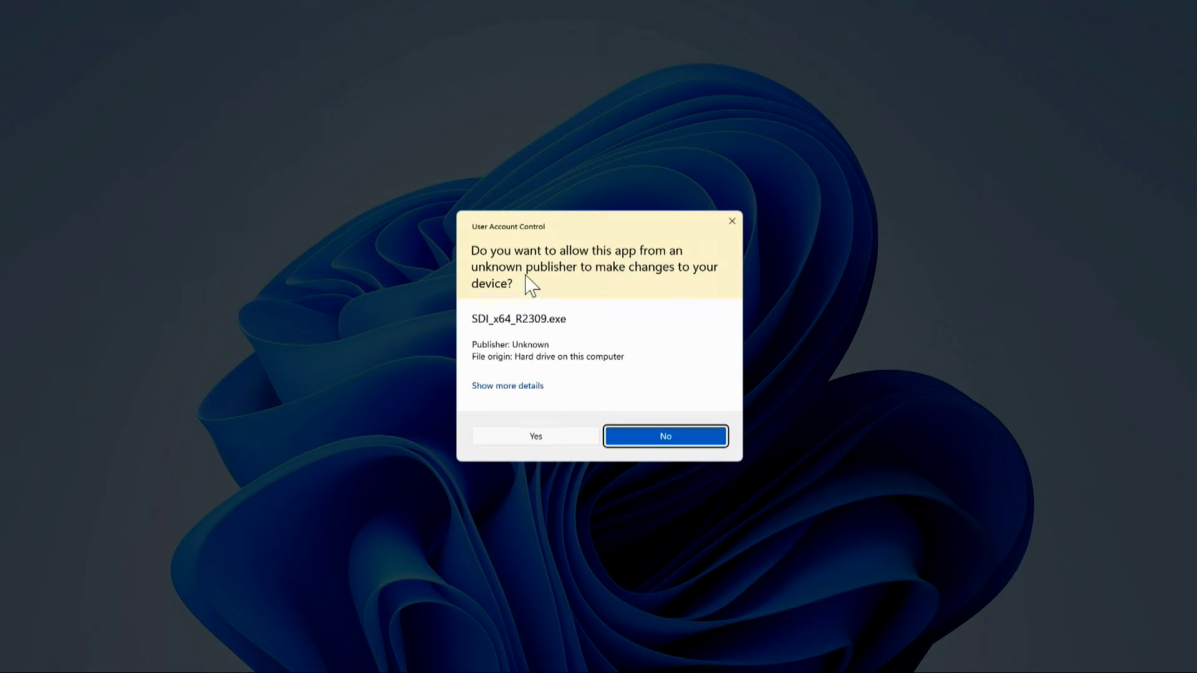
Allow the UAC prompt and choose 'Download Network Drivers Only' in Snappy Driver Installer.
left_click(529, 439)
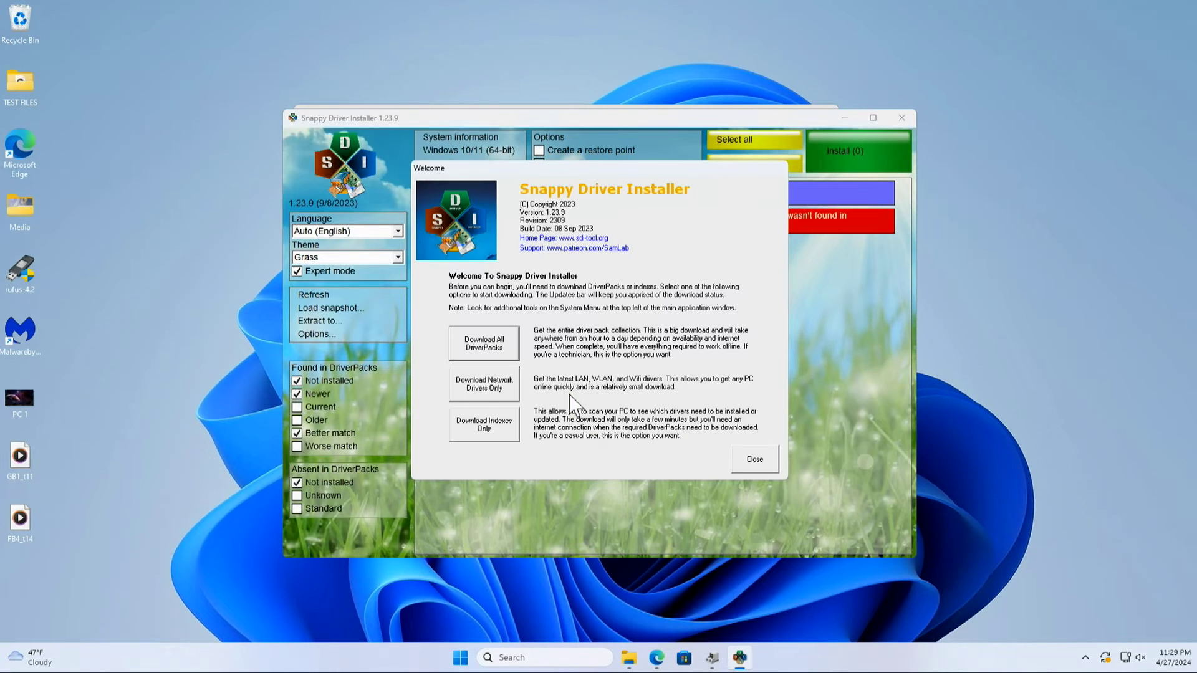
left_click(491, 382)
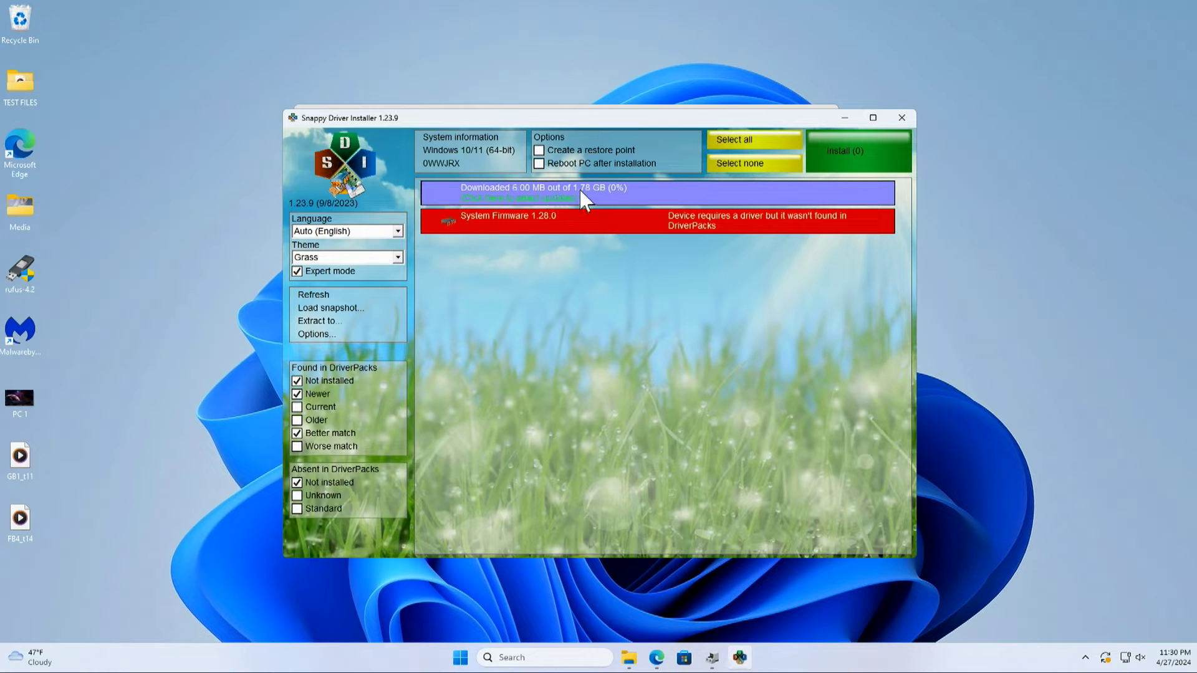
mouse_move(612, 191)
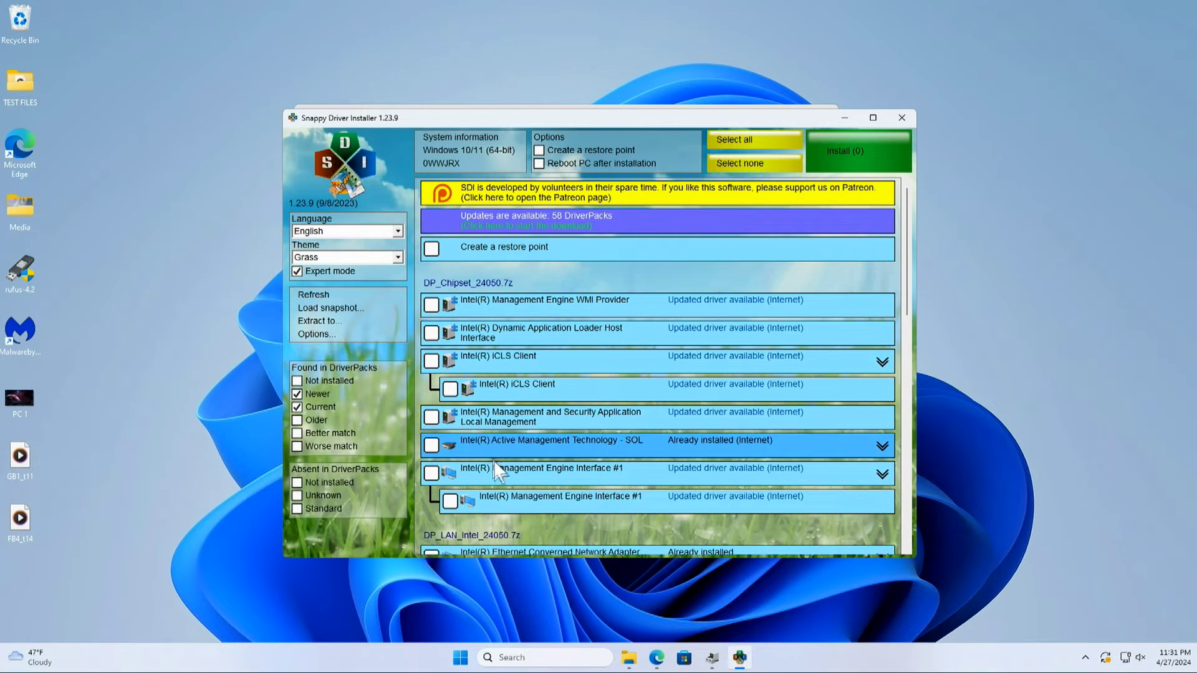
Scroll to DP_LAN_Intel_24050.7z and tick both Intel X540-T2 adapter drivers so Install shows (2).
mouse_move(572, 398)
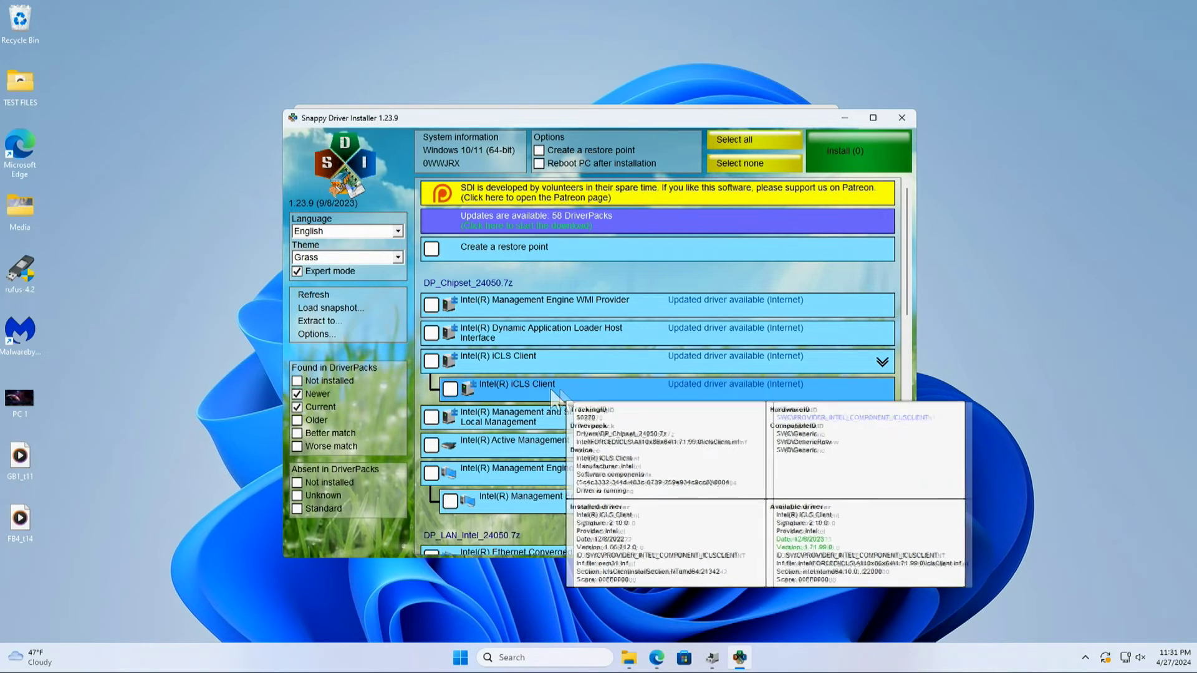
scroll(562, 398, "down", 2)
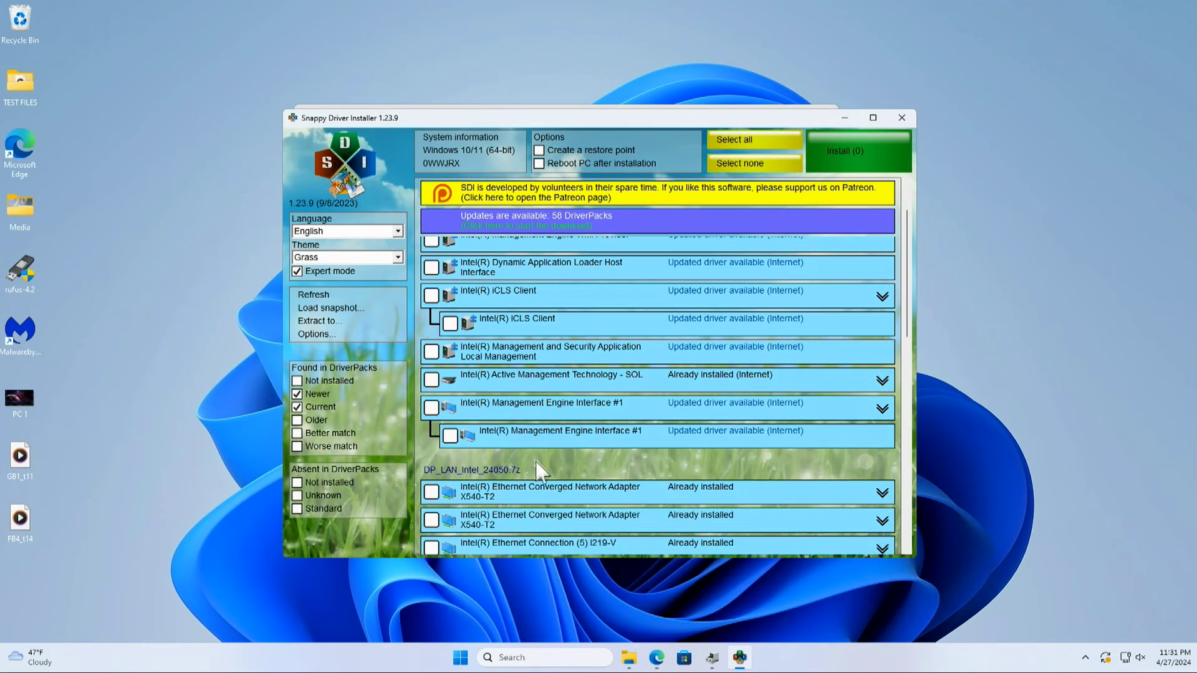
scroll(542, 463, "down", 1)
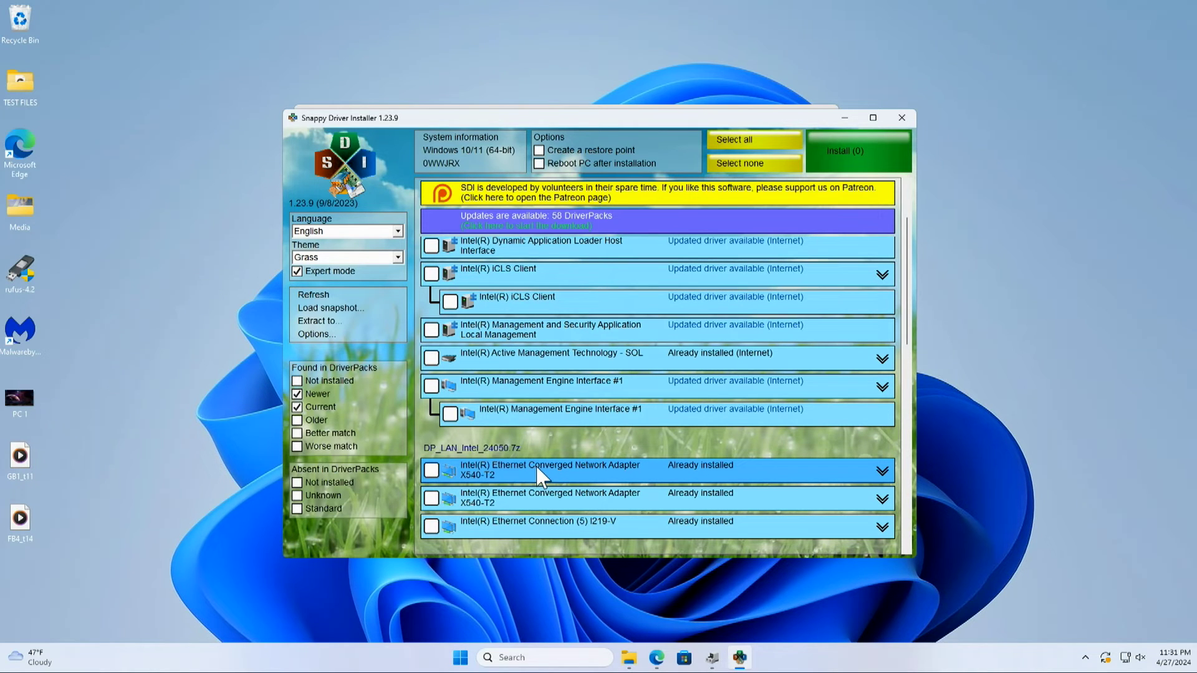
scroll(536, 474, "down", 2)
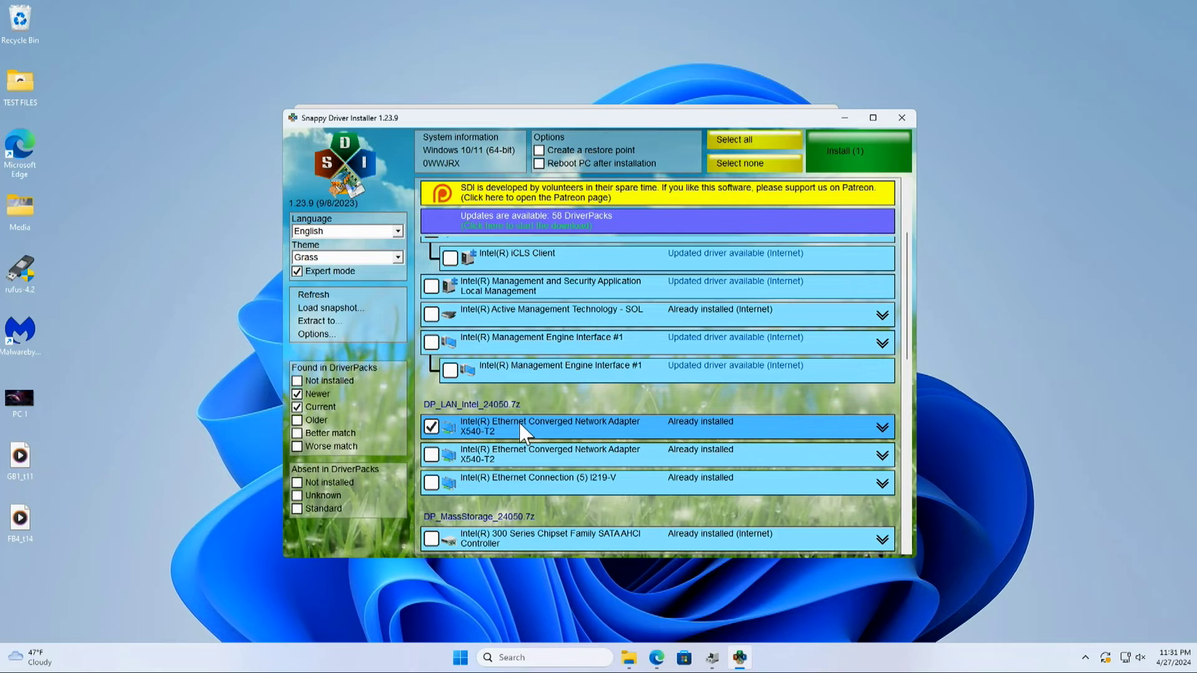
mouse_move(521, 430)
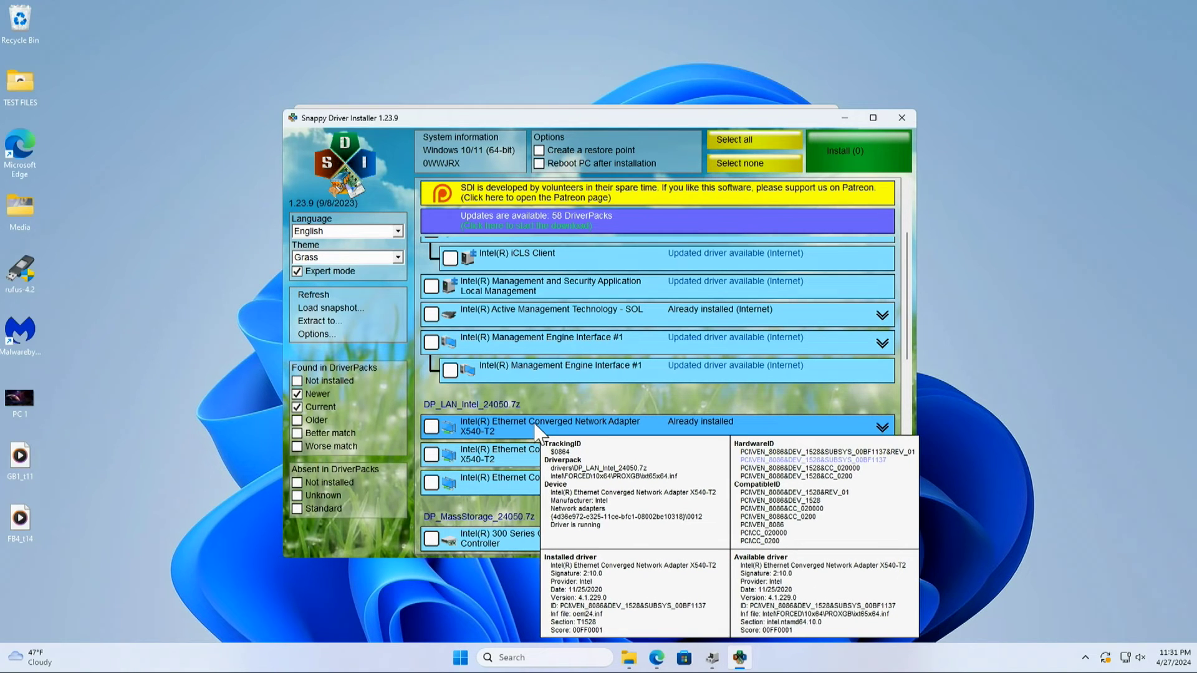
mouse_move(501, 462)
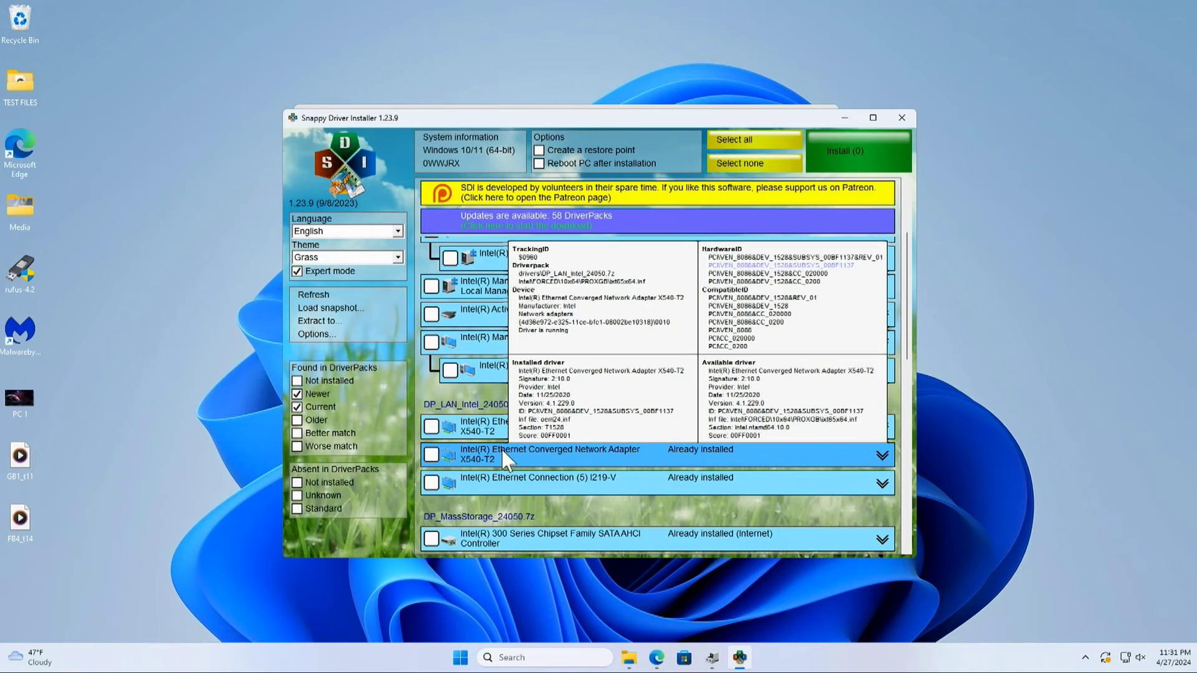
left_click(431, 429)
left_click(431, 454)
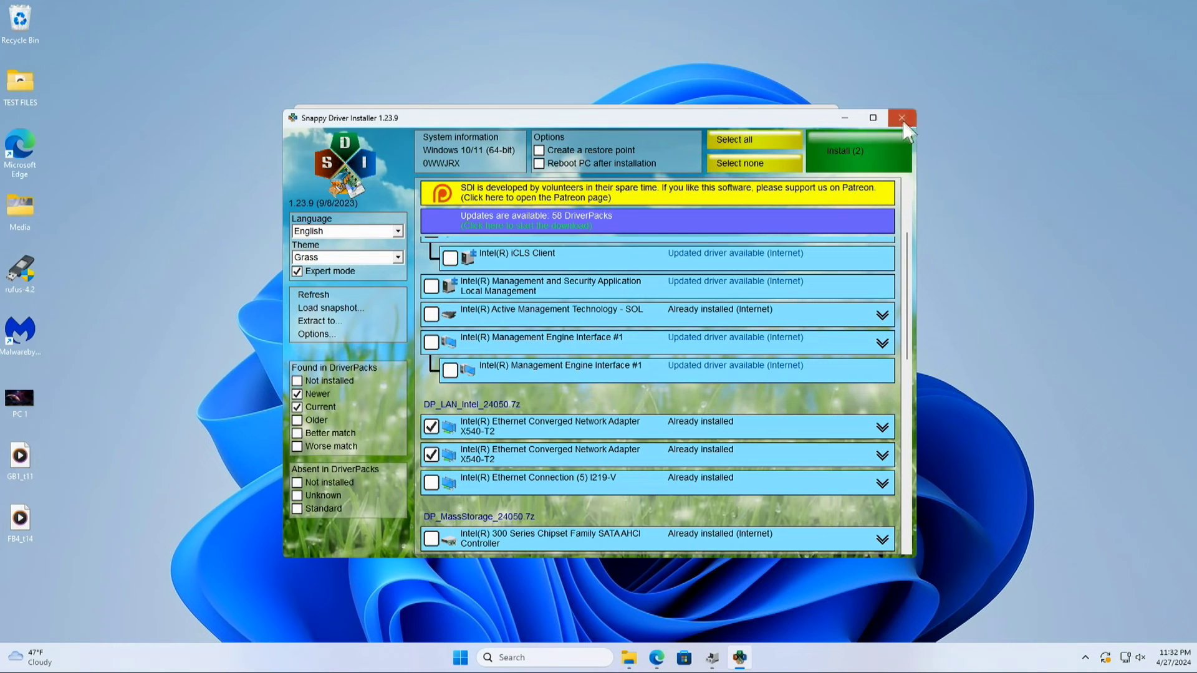
Nudge the Snappy Driver Installer window up and left, then close it.
left_click_drag(686, 123, 676, 114)
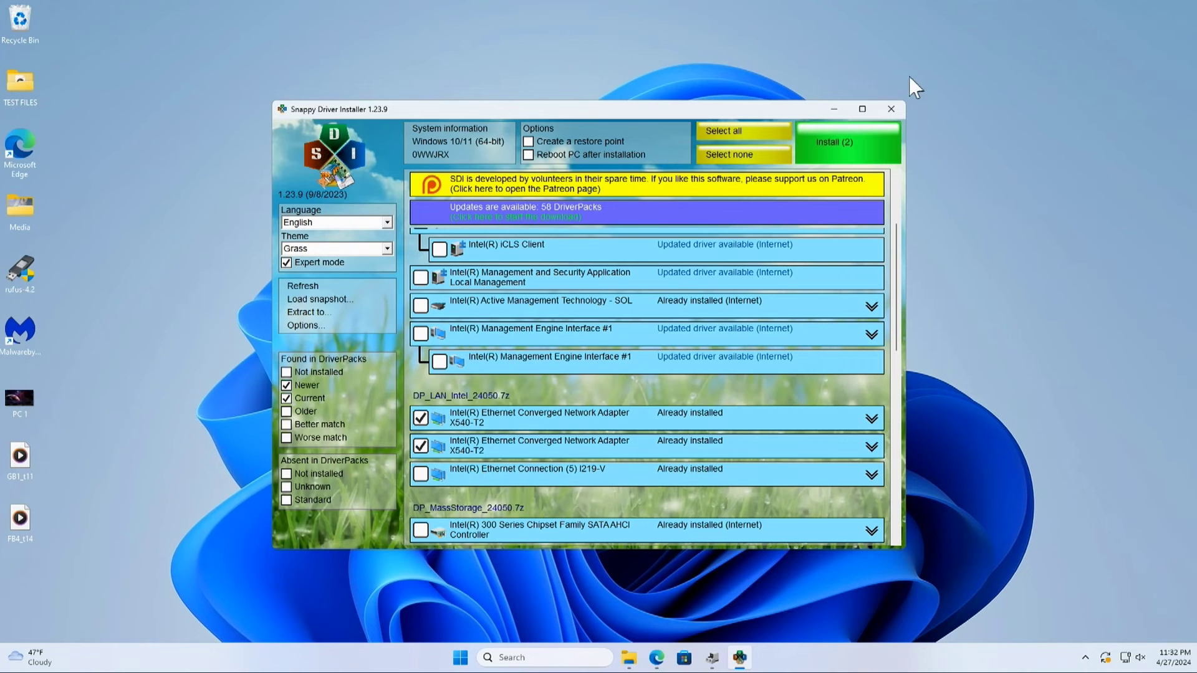
left_click(895, 111)
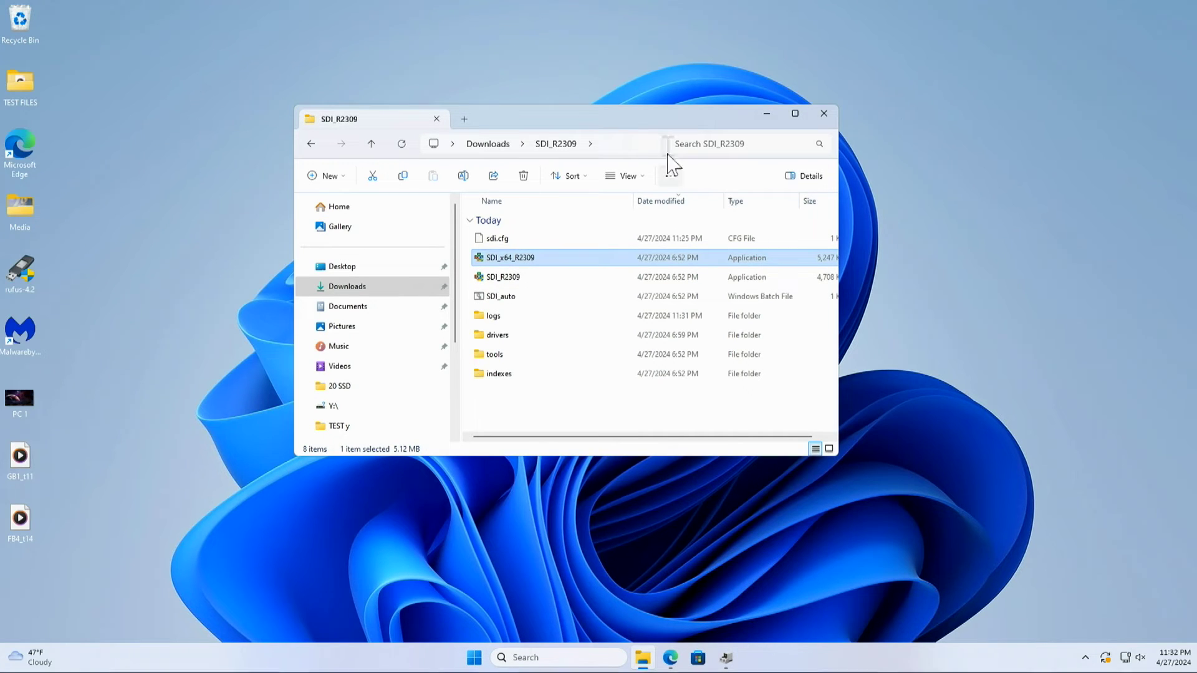
Close the SDI_R2309 folder window and open Device Manager from Windows Search.
left_click(824, 115)
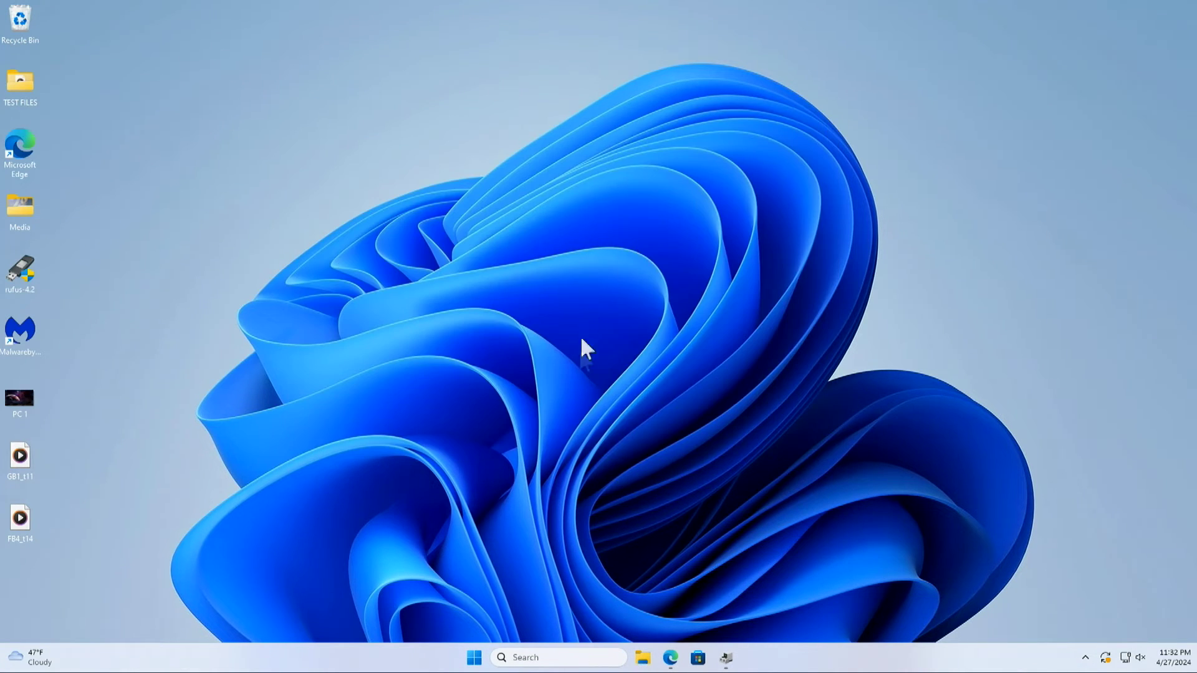
left_click(551, 659)
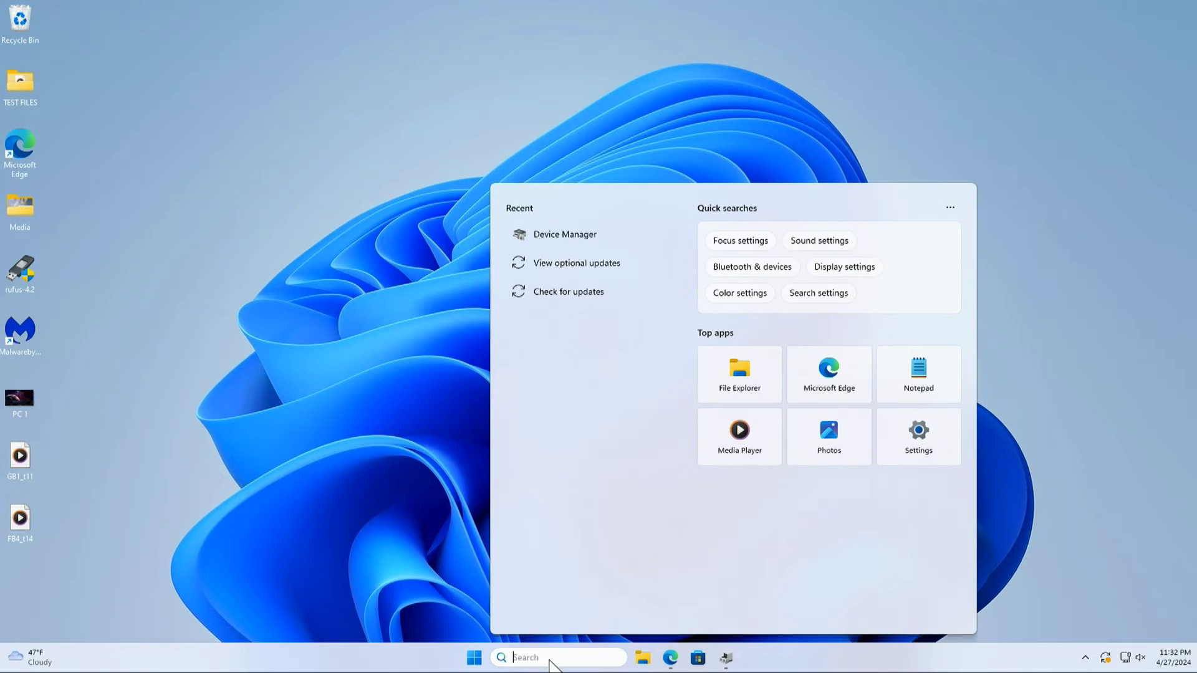
left_click(564, 239)
left_click_drag(251, 37, 453, 128)
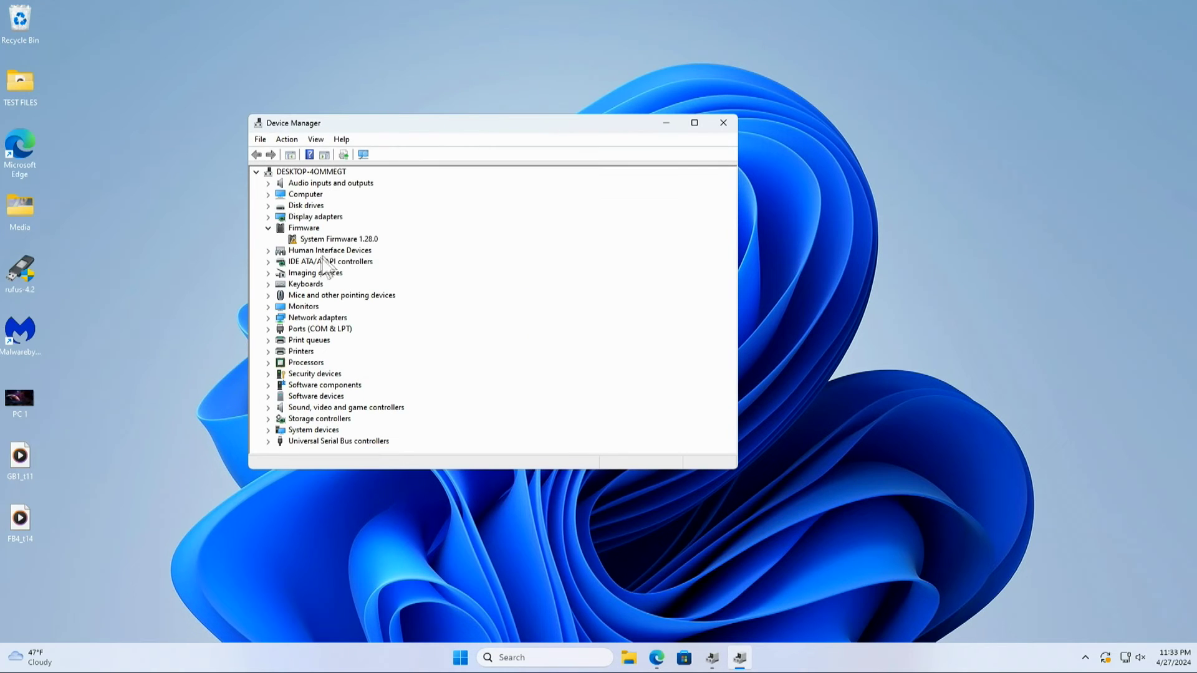
Expand Network adapters to show both X540-T2 ports and briefly view one port's properties.
left_click(269, 320)
double_click(367, 341)
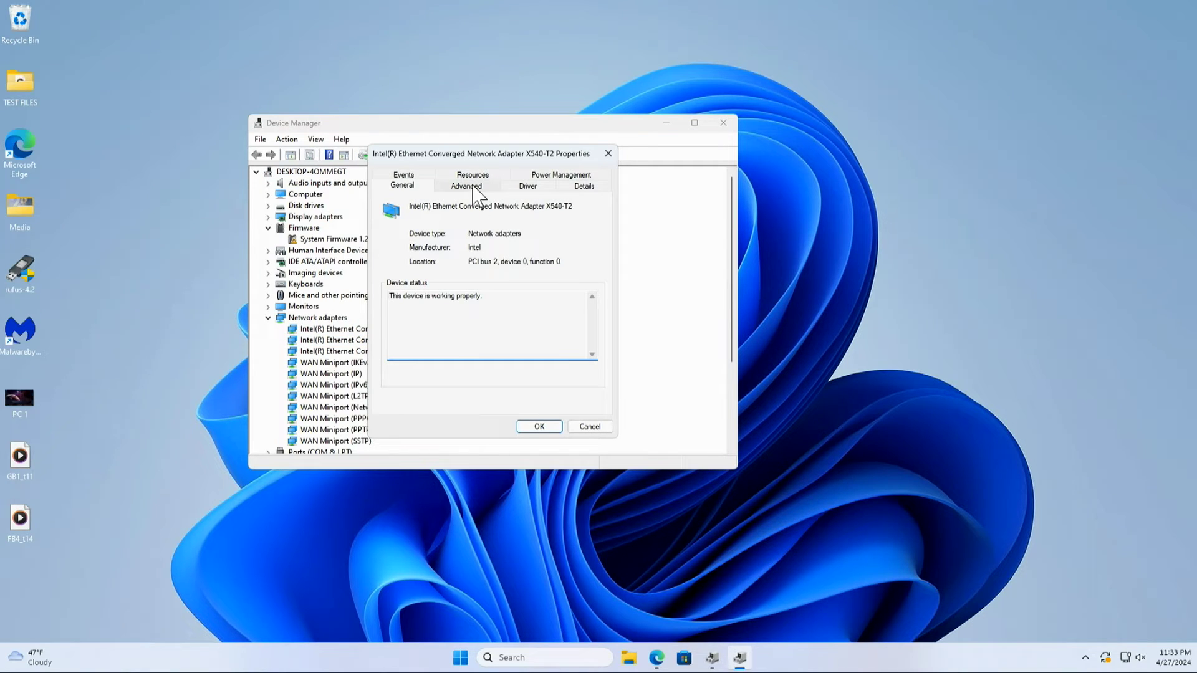
left_click(607, 153)
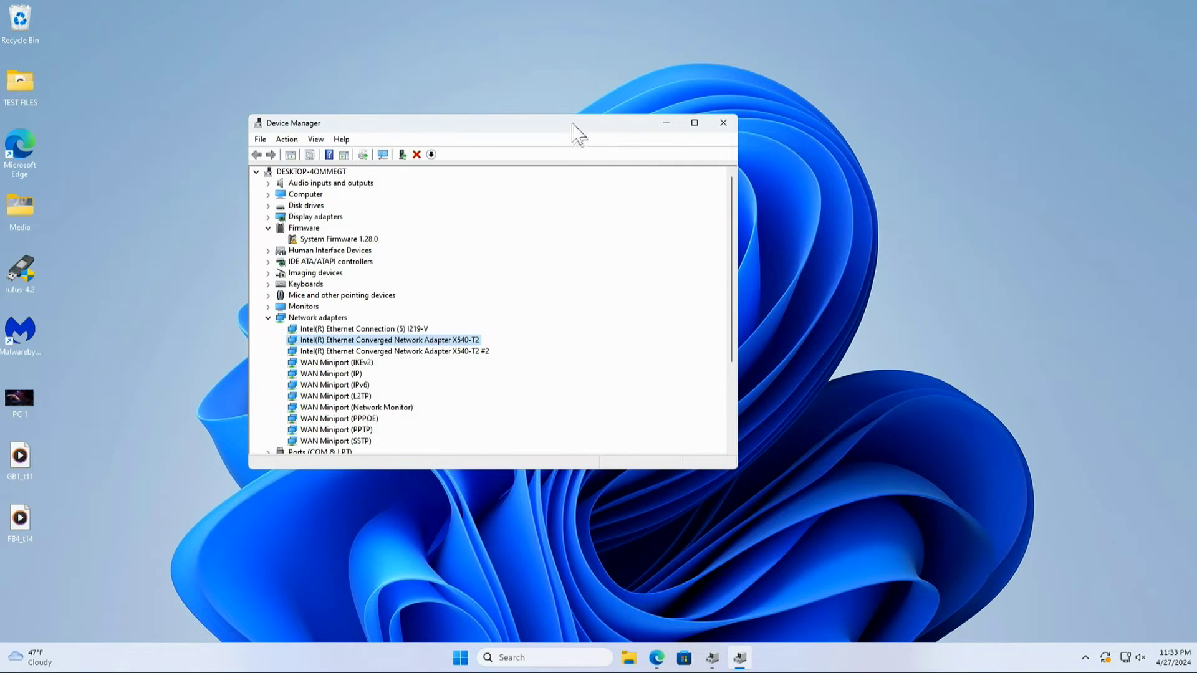
left_click_drag(579, 132, 667, 141)
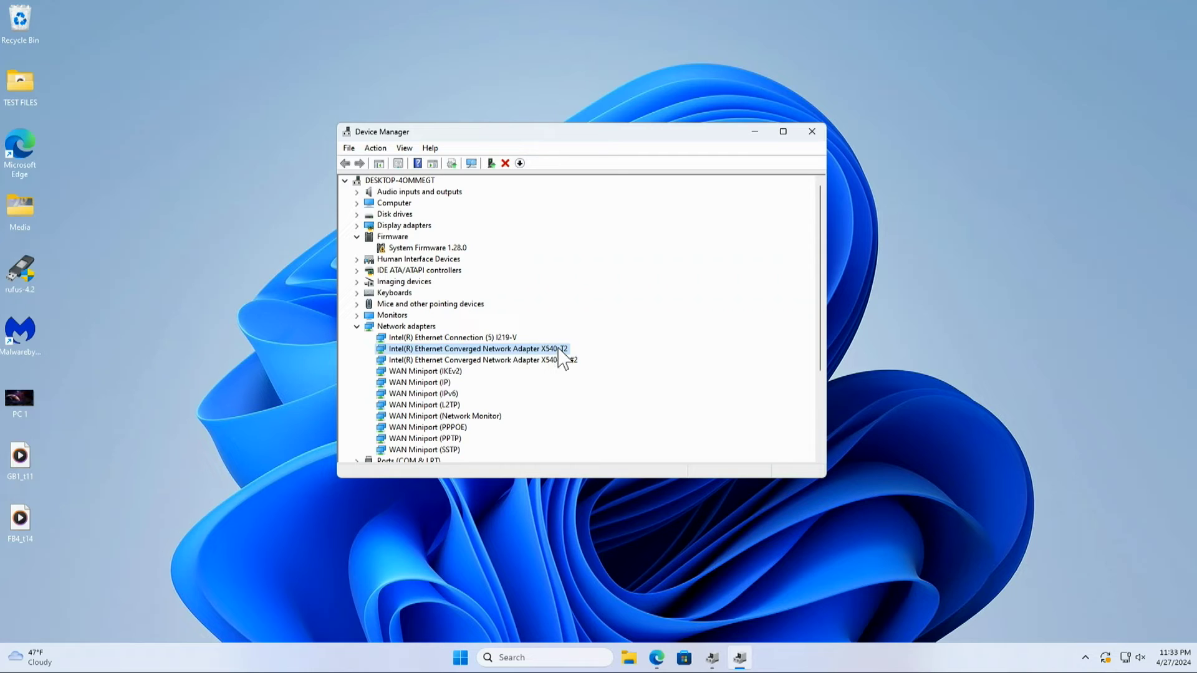
In the X540-T2 adapter's Advanced settings, set Jumbo Packet to 9014 Bytes.
double_click(515, 350)
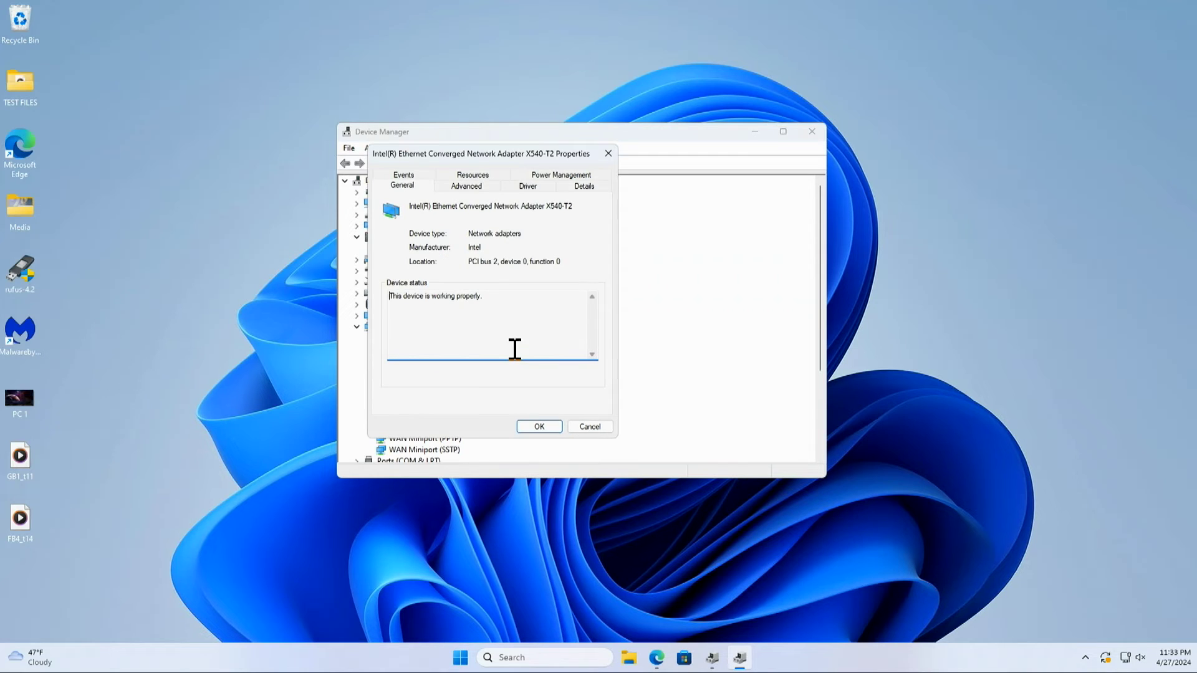
left_click(480, 187)
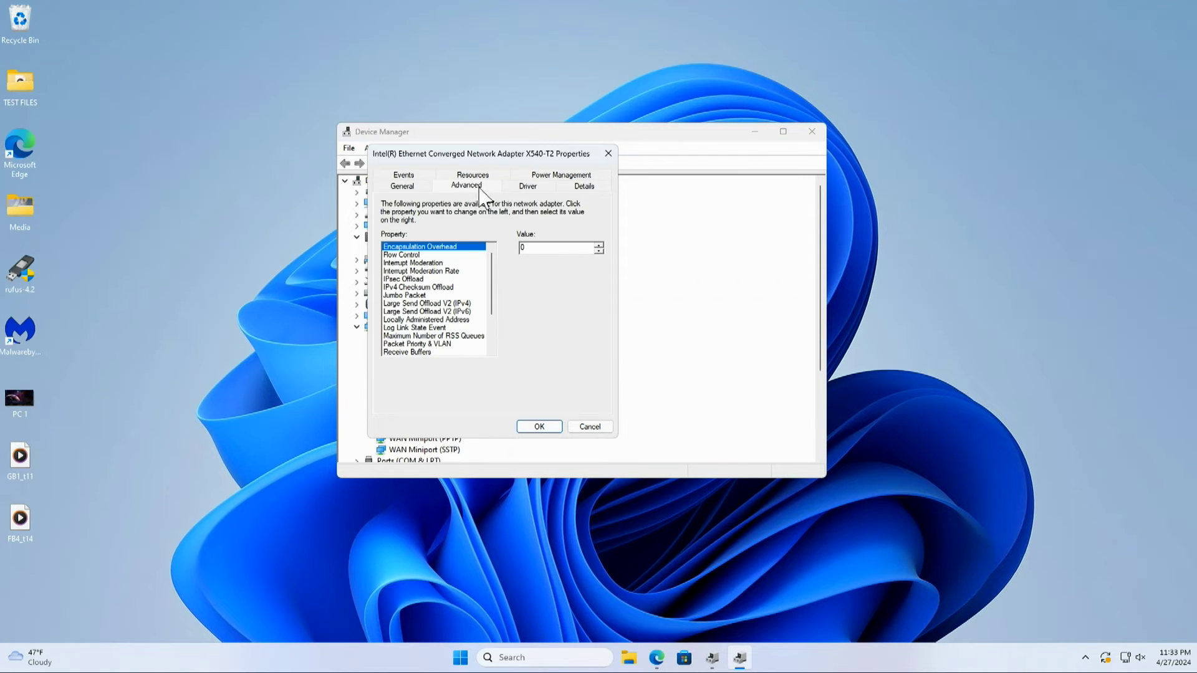
left_click(408, 296)
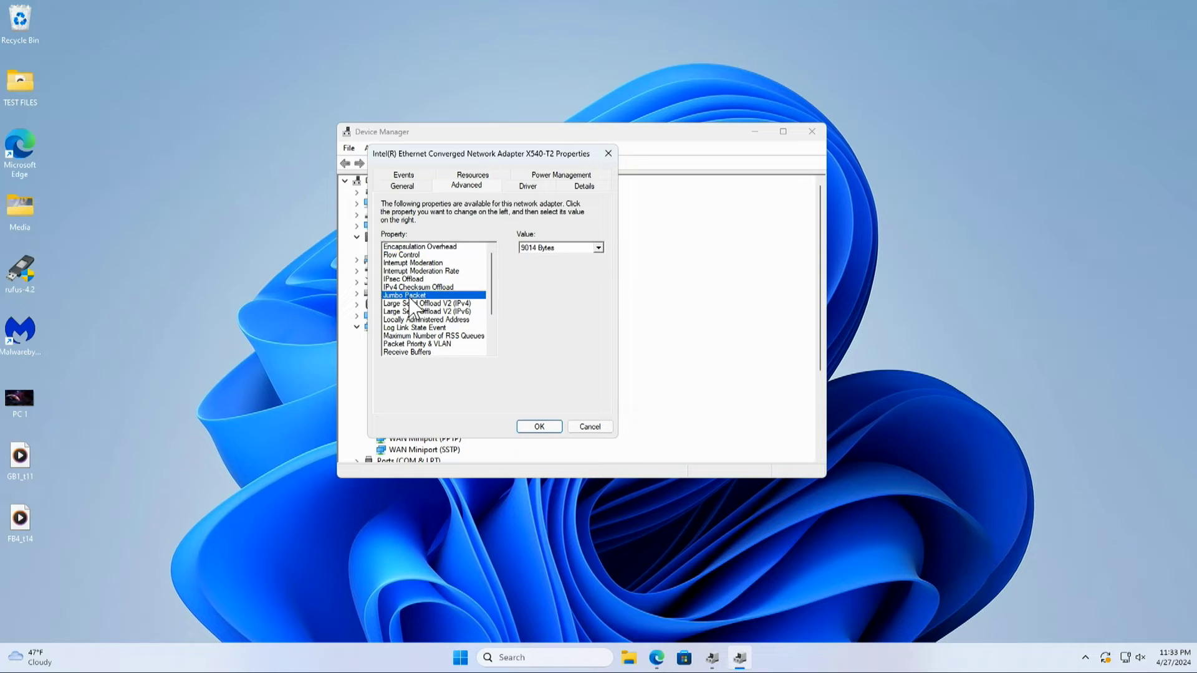
left_click(599, 247)
left_click(524, 284)
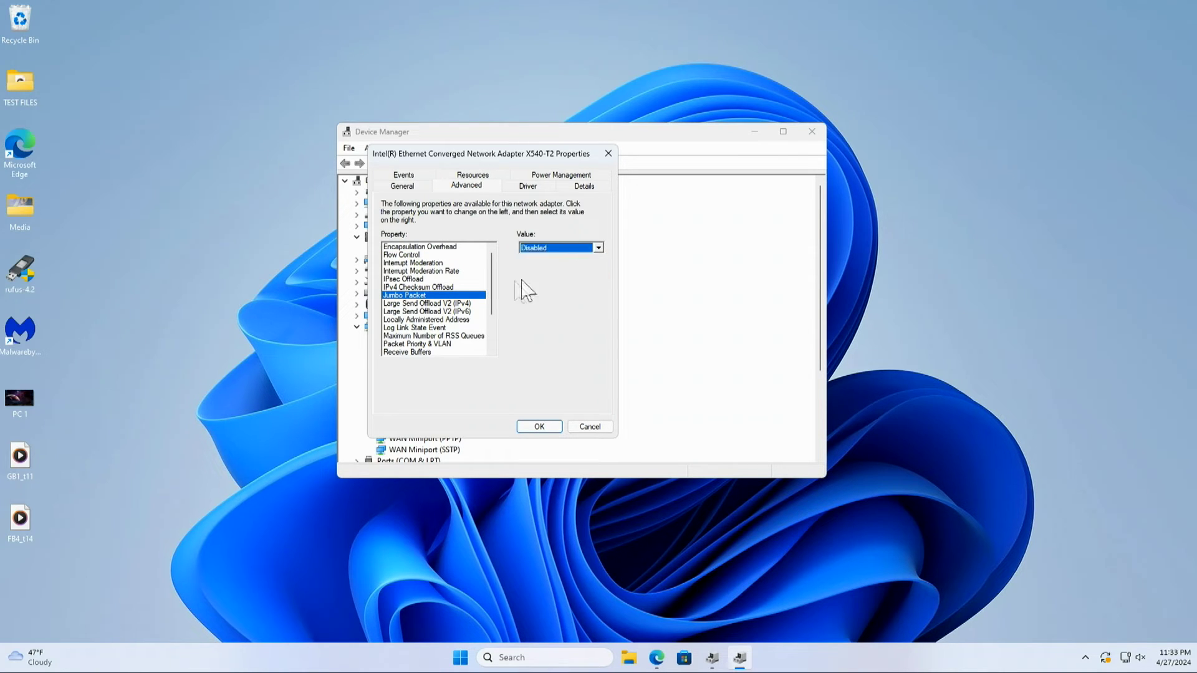
left_click(558, 248)
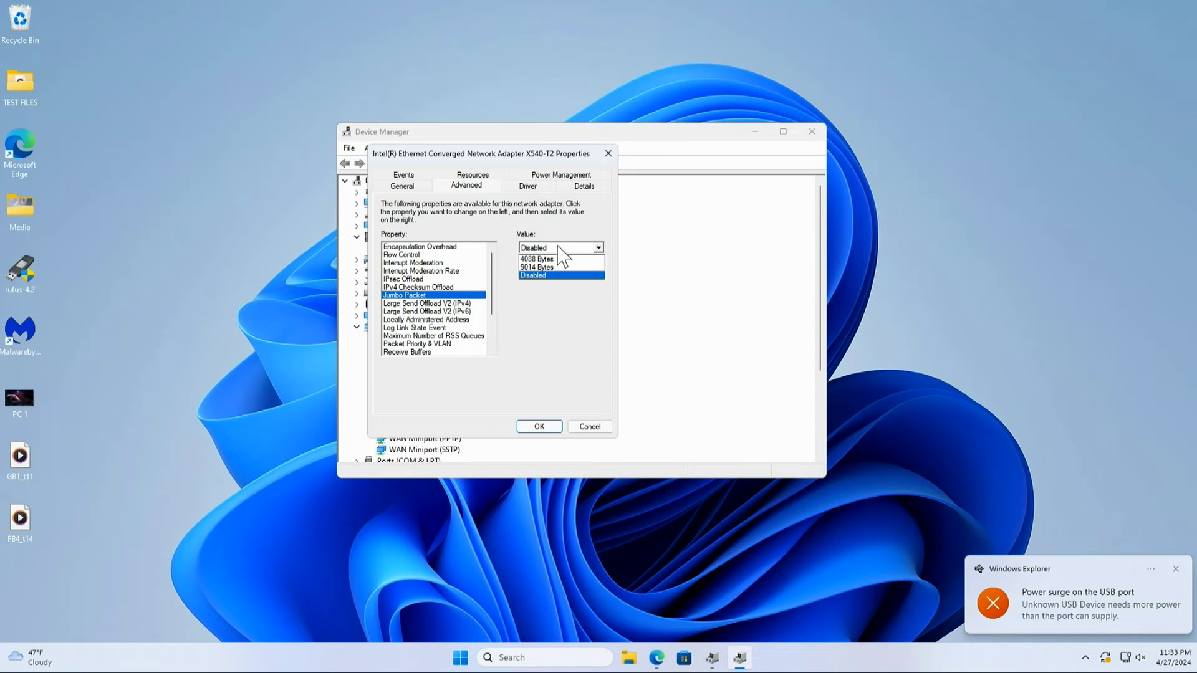
left_click(542, 267)
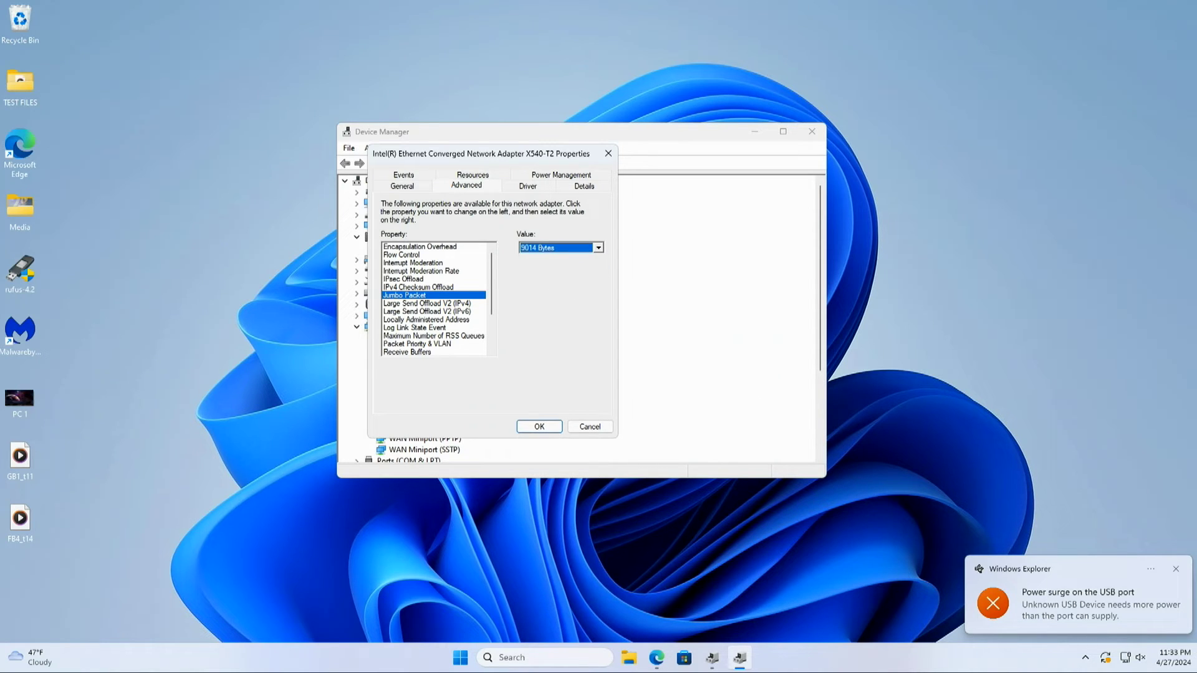
left_click(1176, 570)
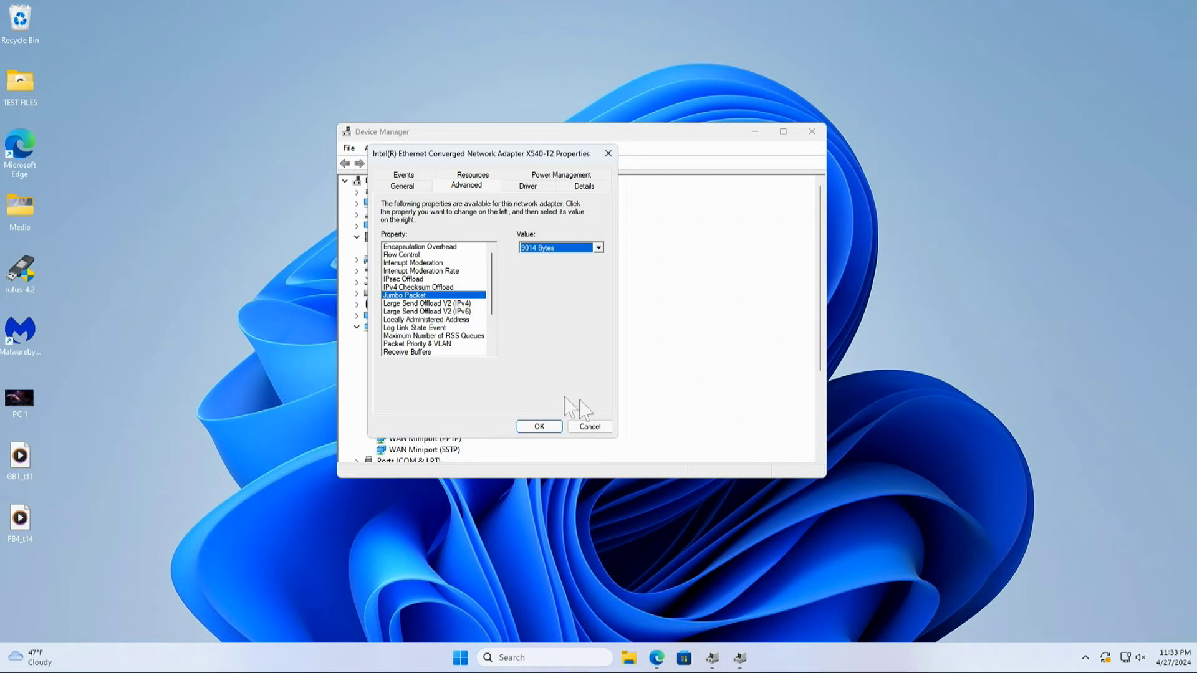
left_click_drag(491, 309, 491, 347)
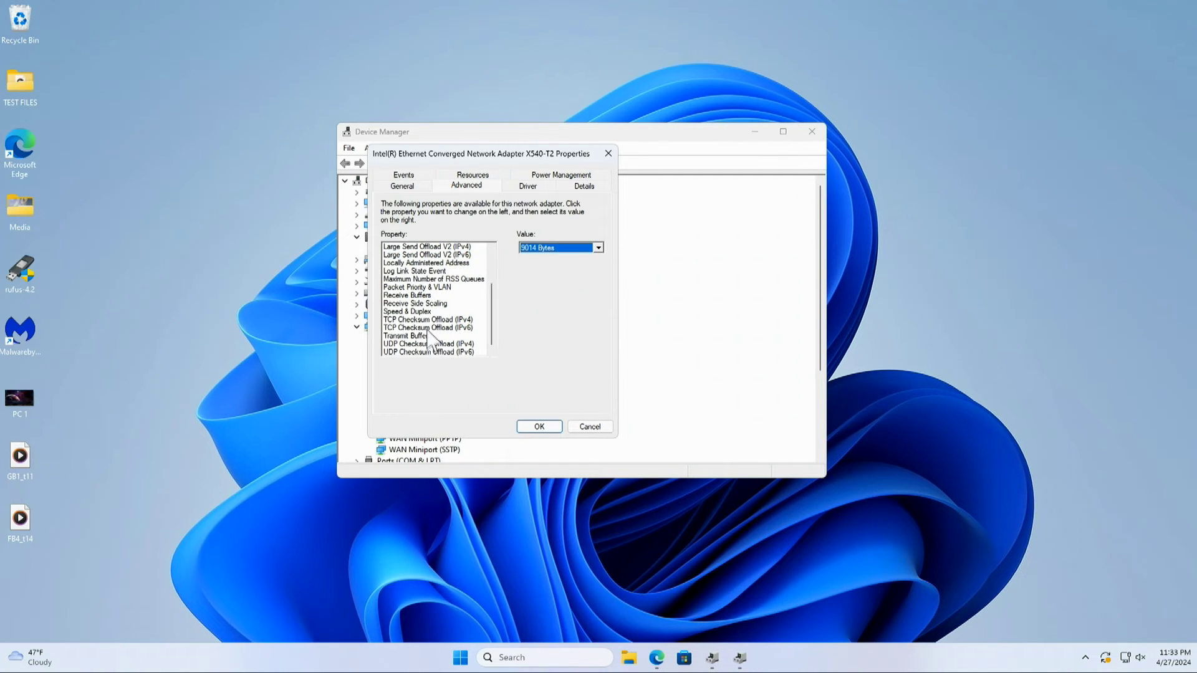
Set Speed & Duplex to 10 Gbps Full Duplex and confirm with OK.
left_click(405, 311)
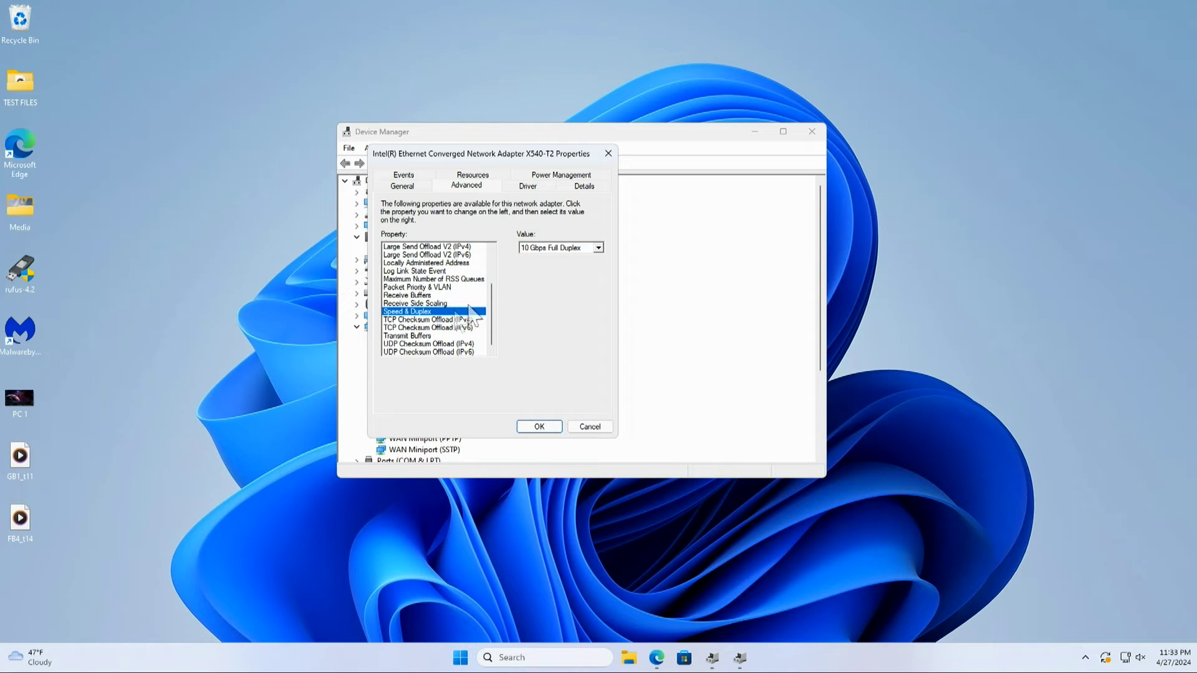
left_click(551, 250)
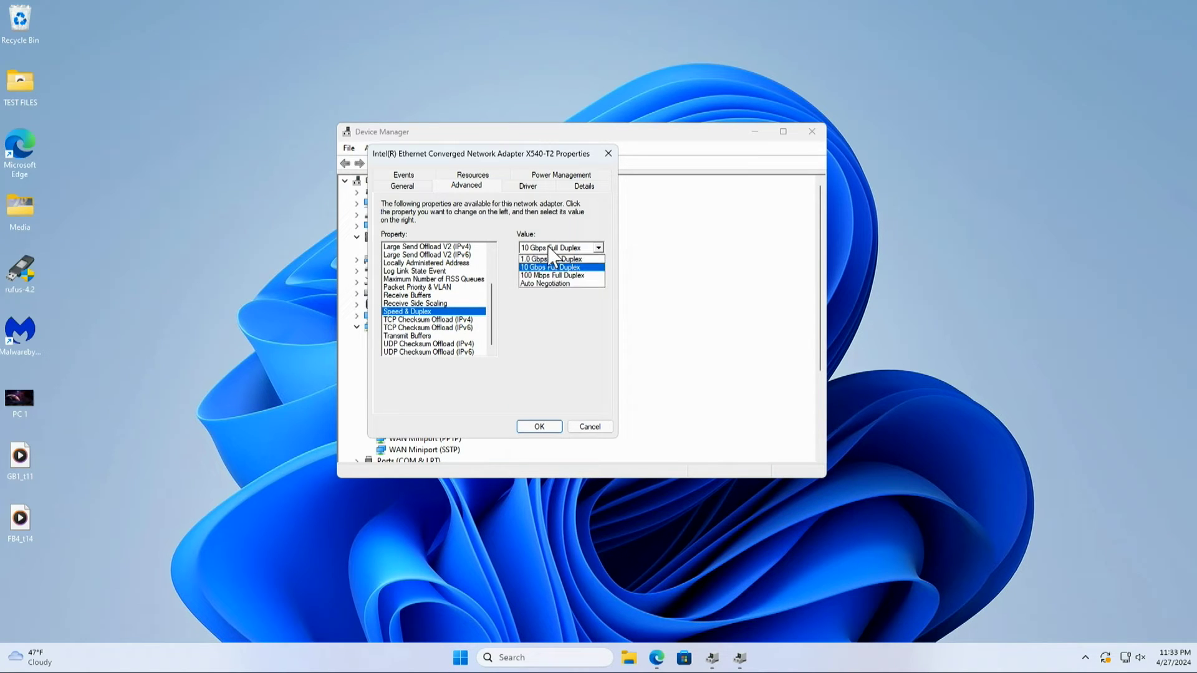
left_click(543, 284)
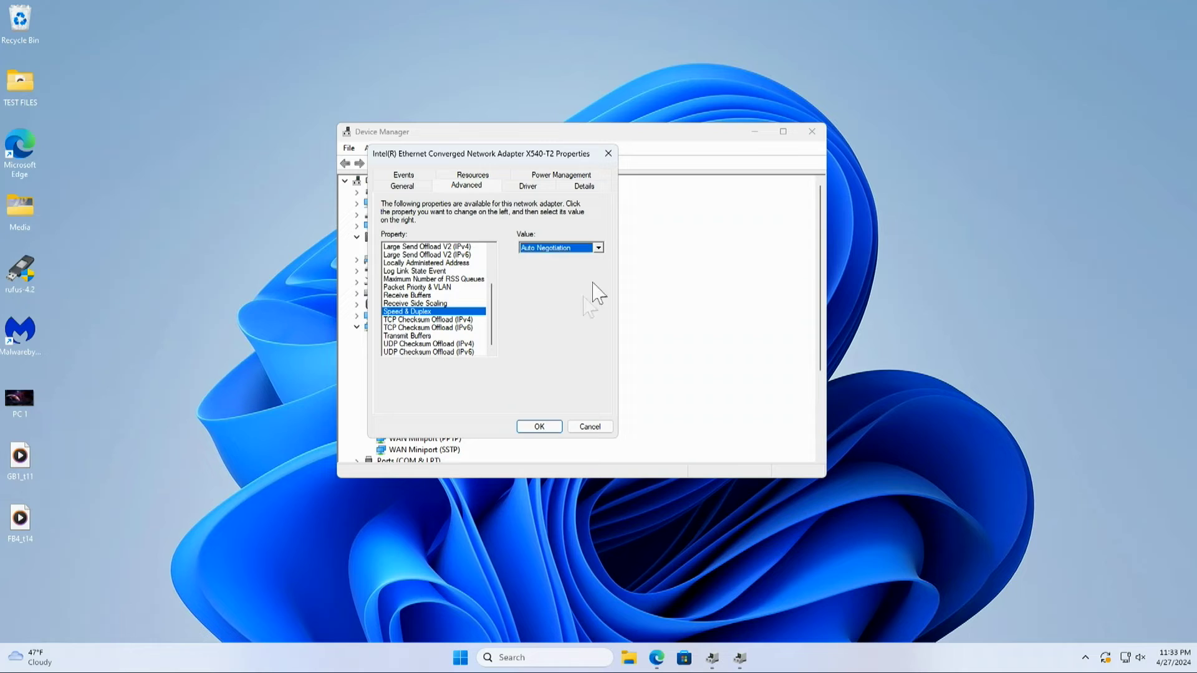
left_click(554, 248)
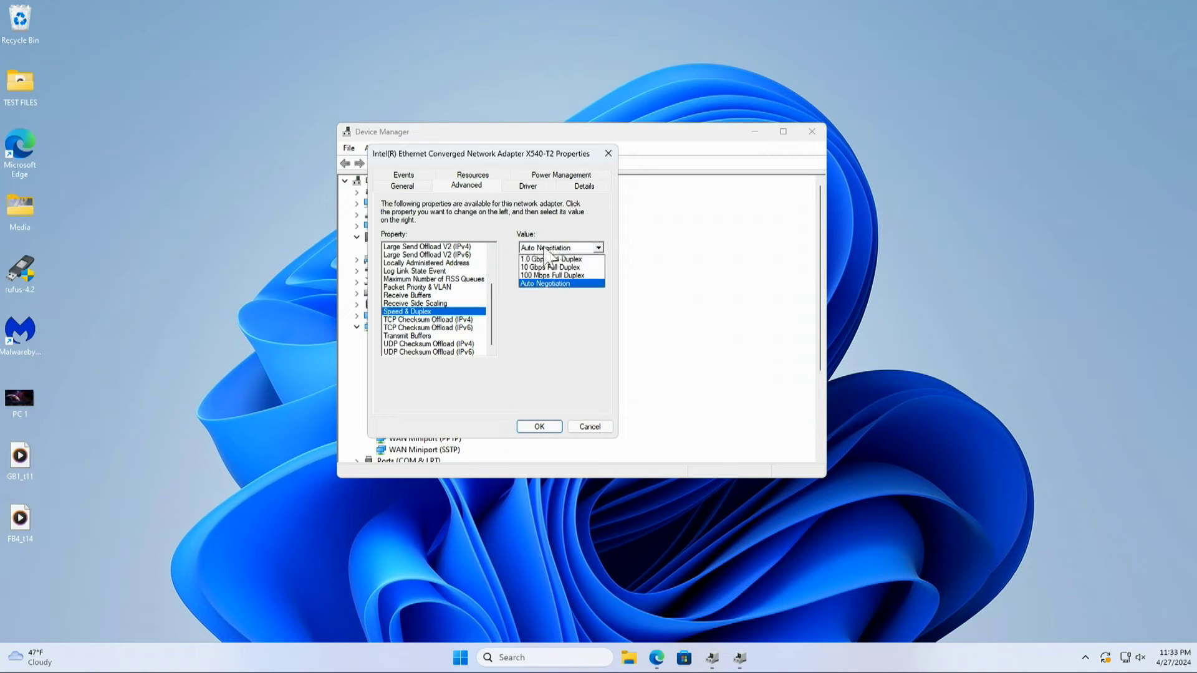
left_click(537, 268)
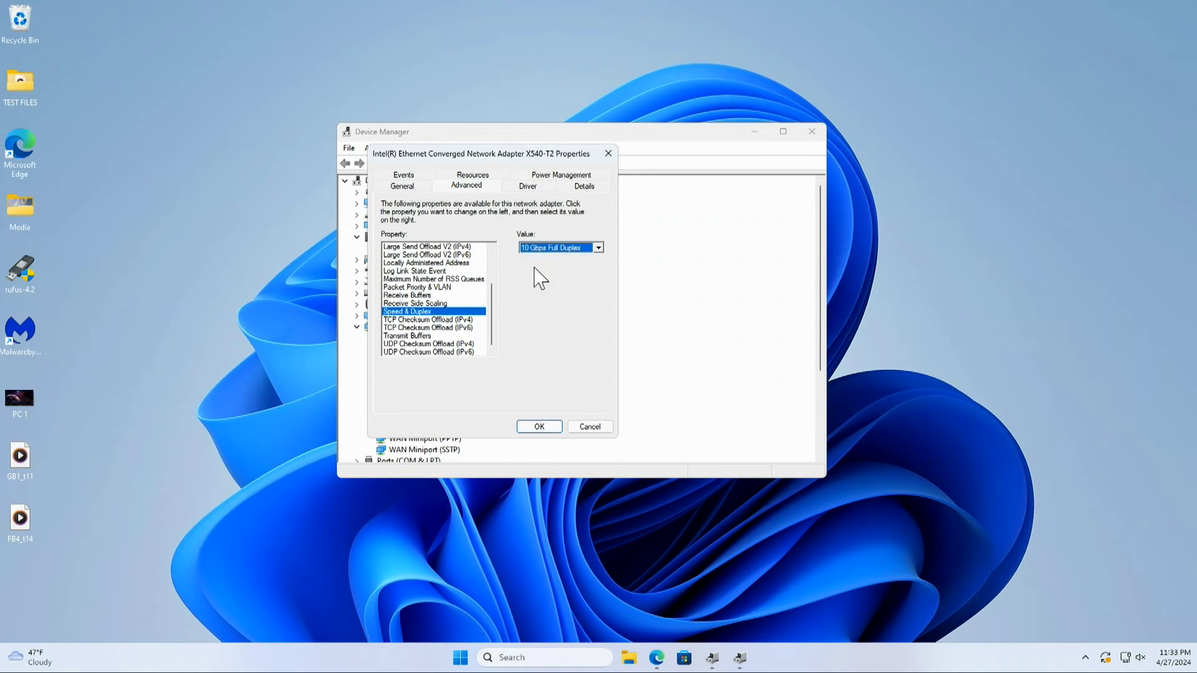
left_click(534, 424)
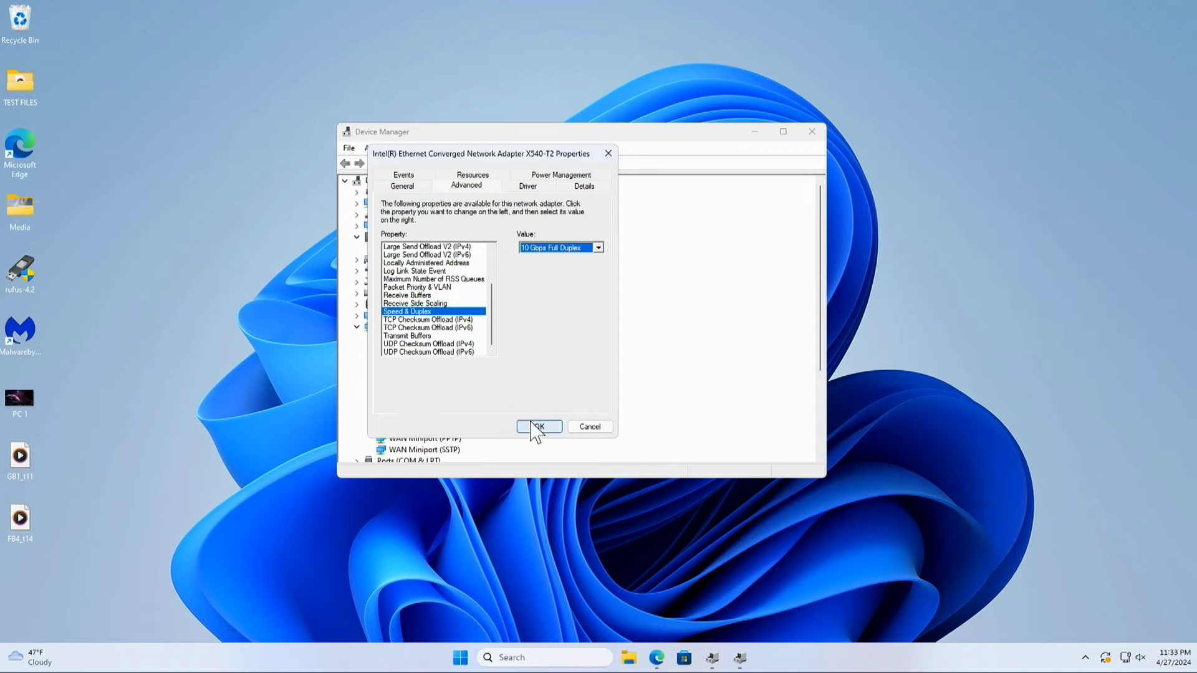
Select each of the two X540-T2 ports in the list, then close Device Manager.
left_click(465, 361)
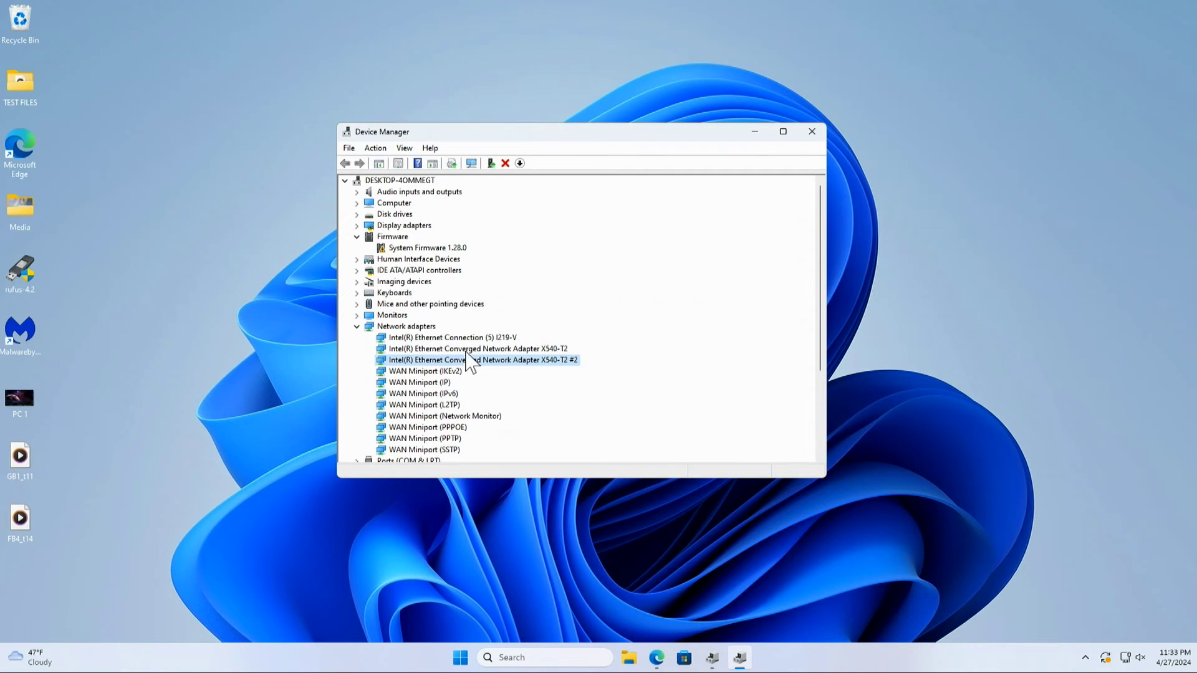
left_click(466, 350)
left_click(469, 361)
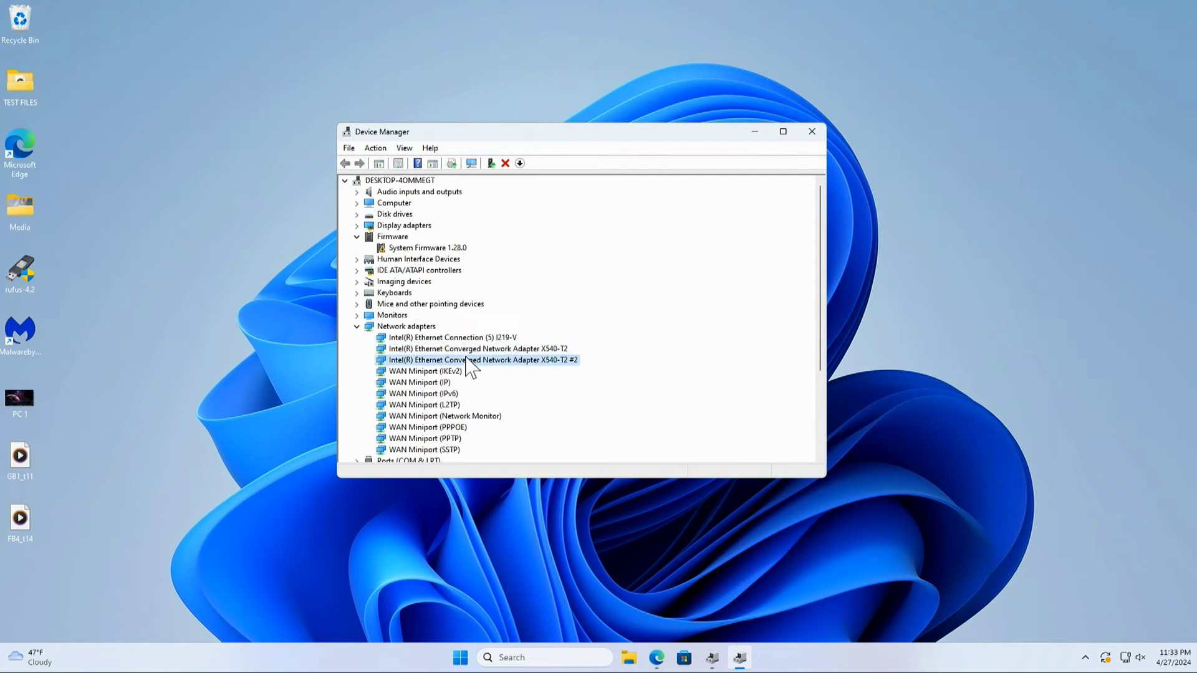
left_click(530, 349)
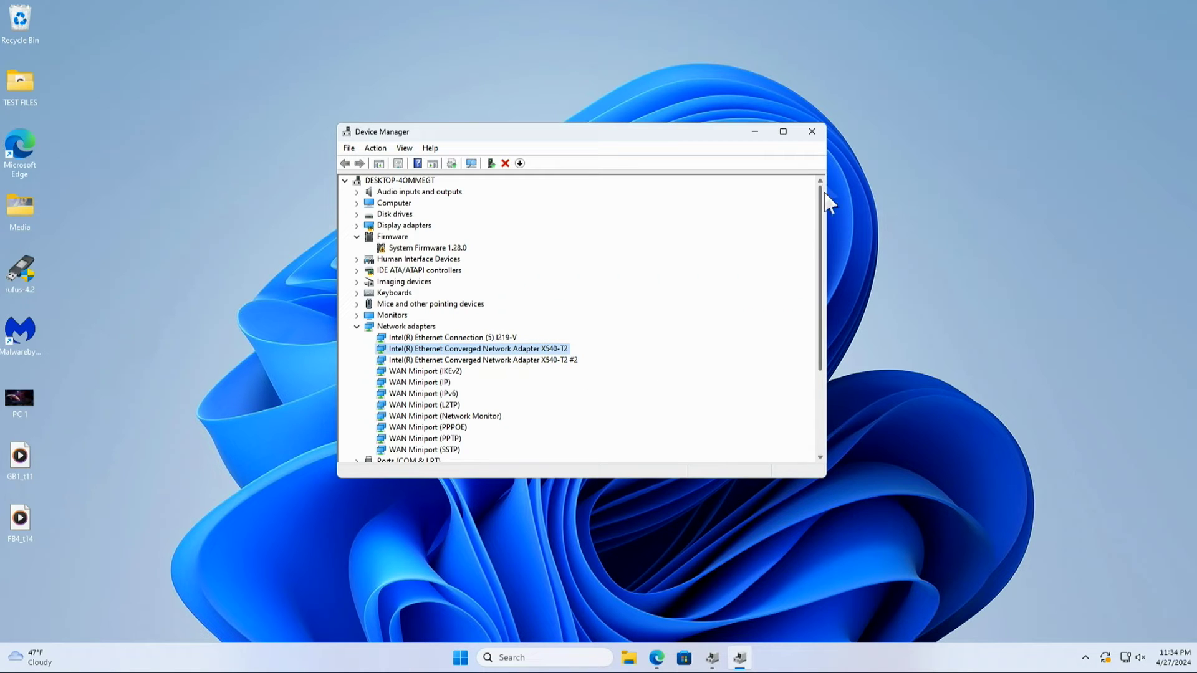
left_click(812, 131)
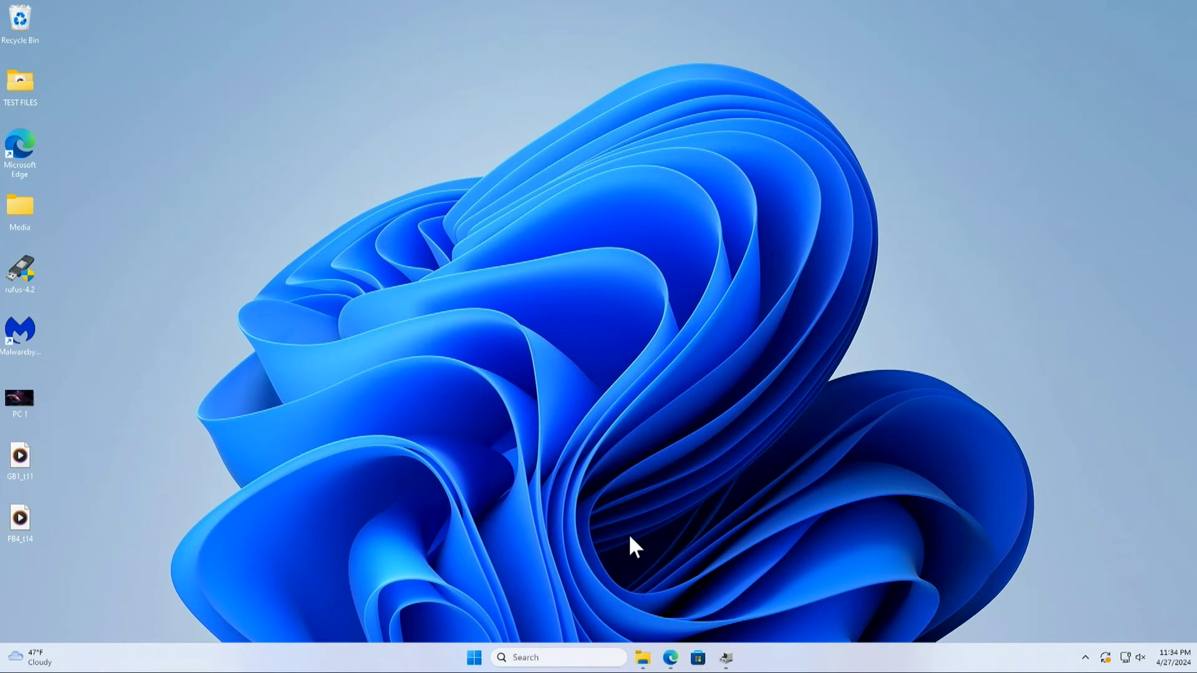
Open the TEST y folder on the share and the local Media folder in a second window.
left_click(644, 657)
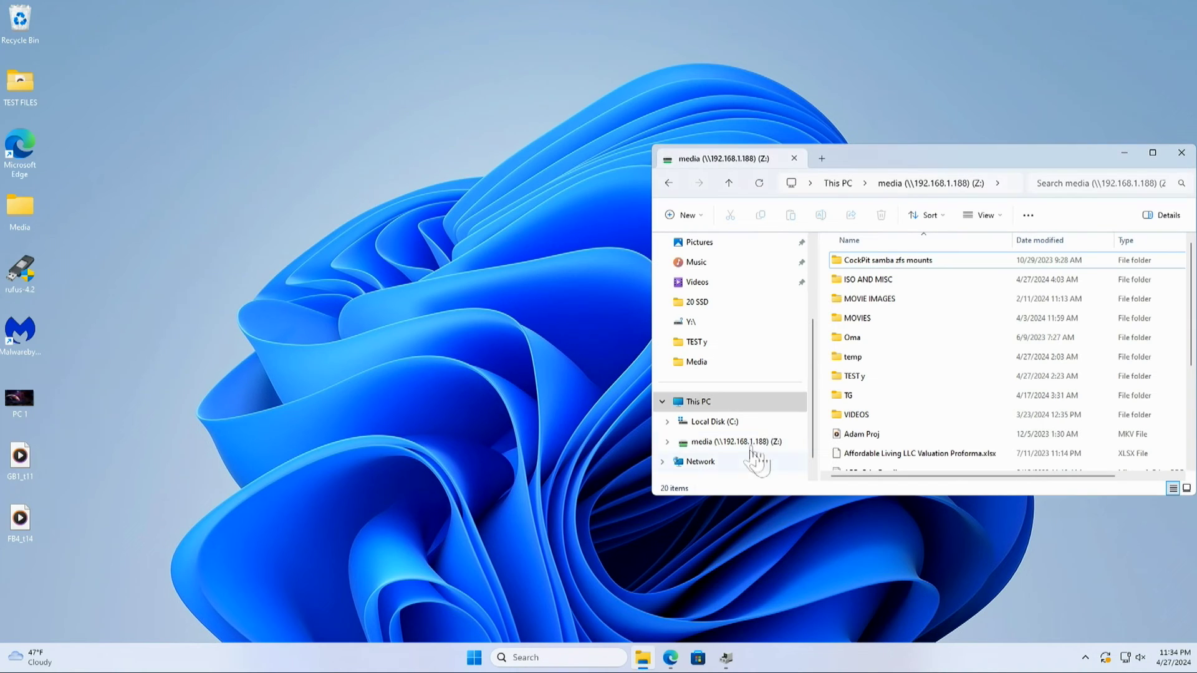
double_click(863, 377)
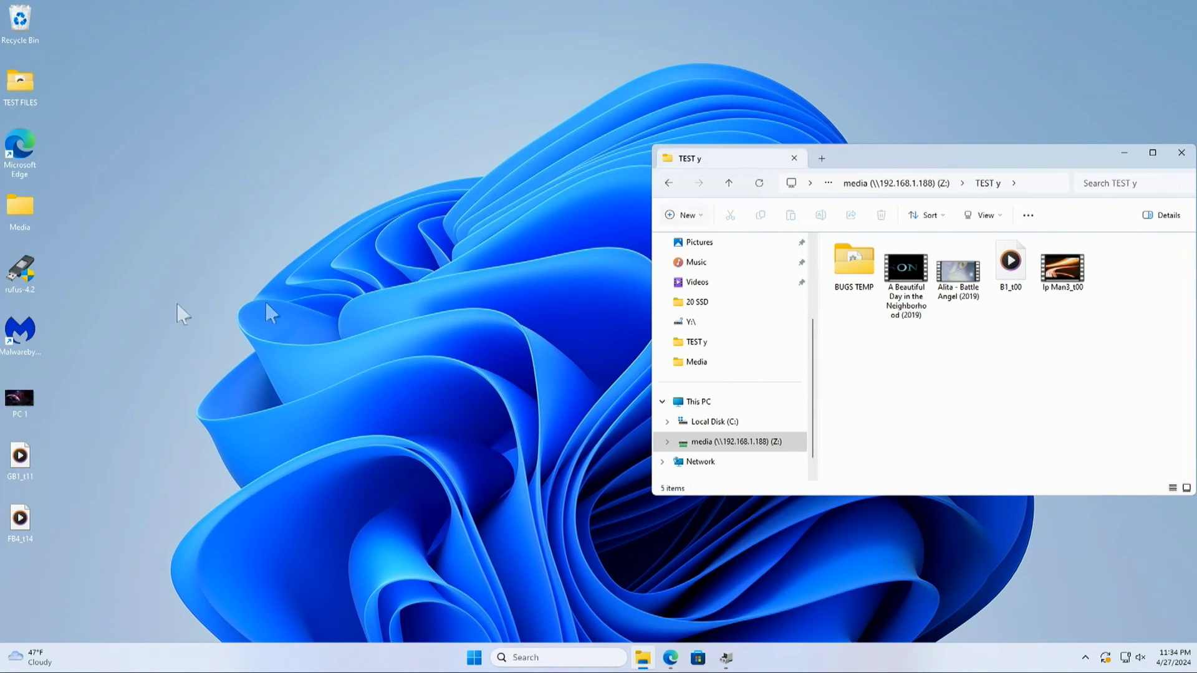
double_click(28, 205)
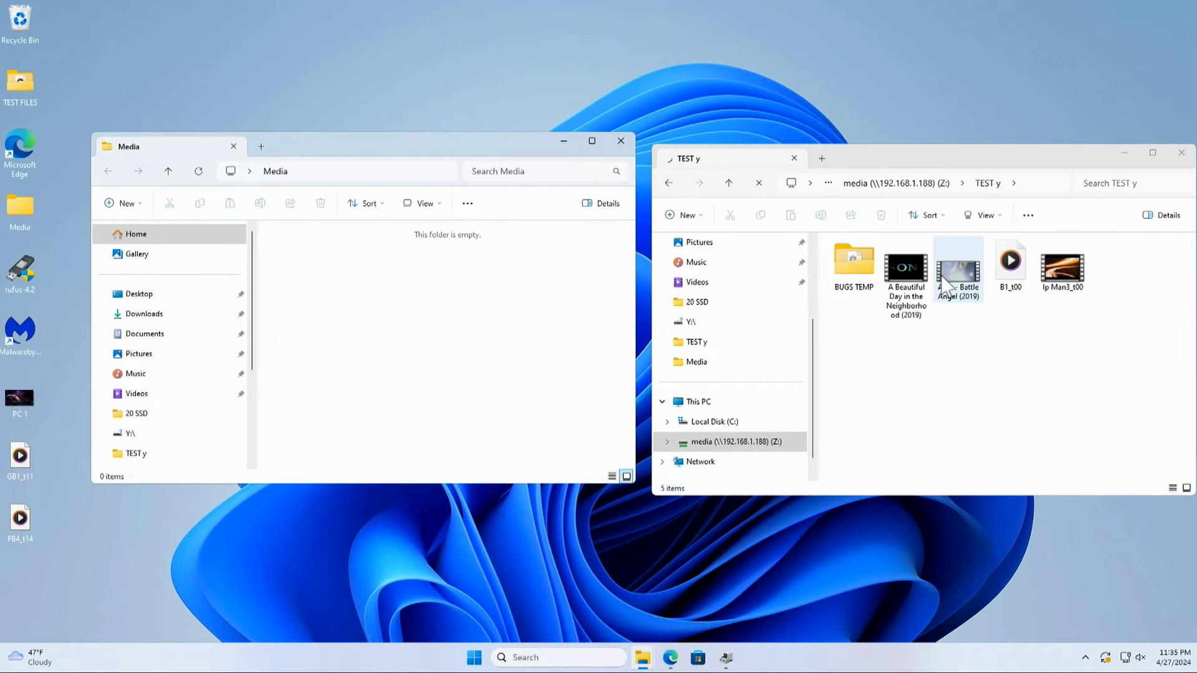
Drag B1_t00 into Media past the security warning, cancelling and restarting the copy once.
left_click_drag(1012, 271, 419, 315)
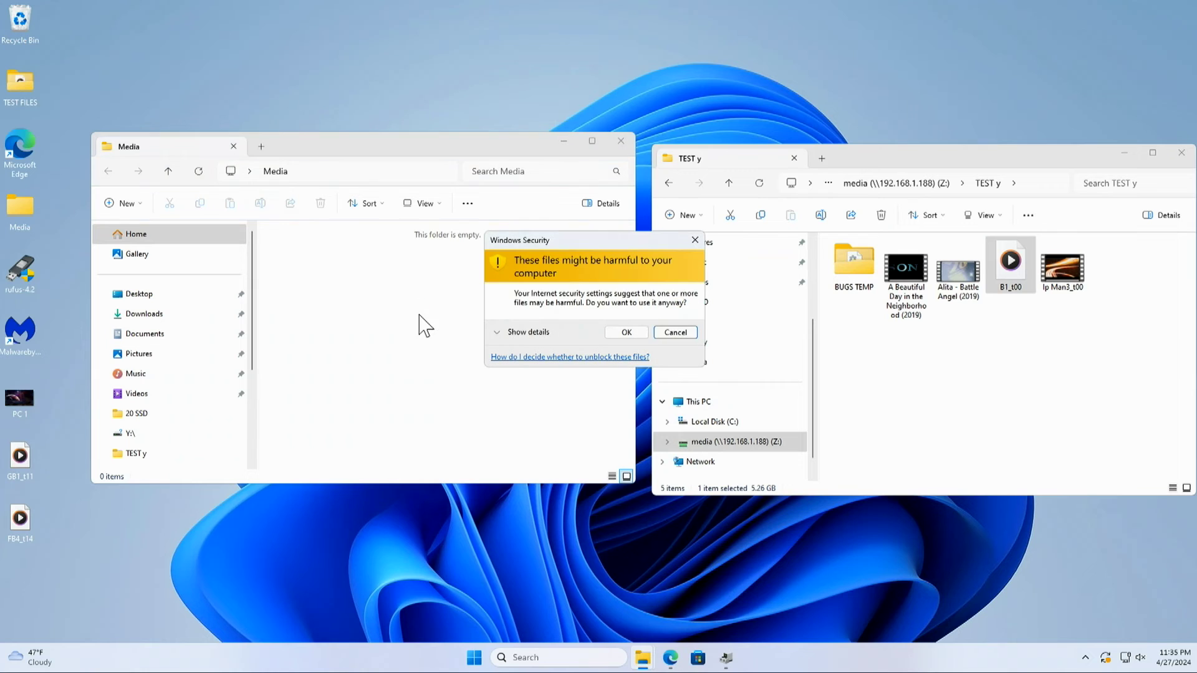
left_click(620, 333)
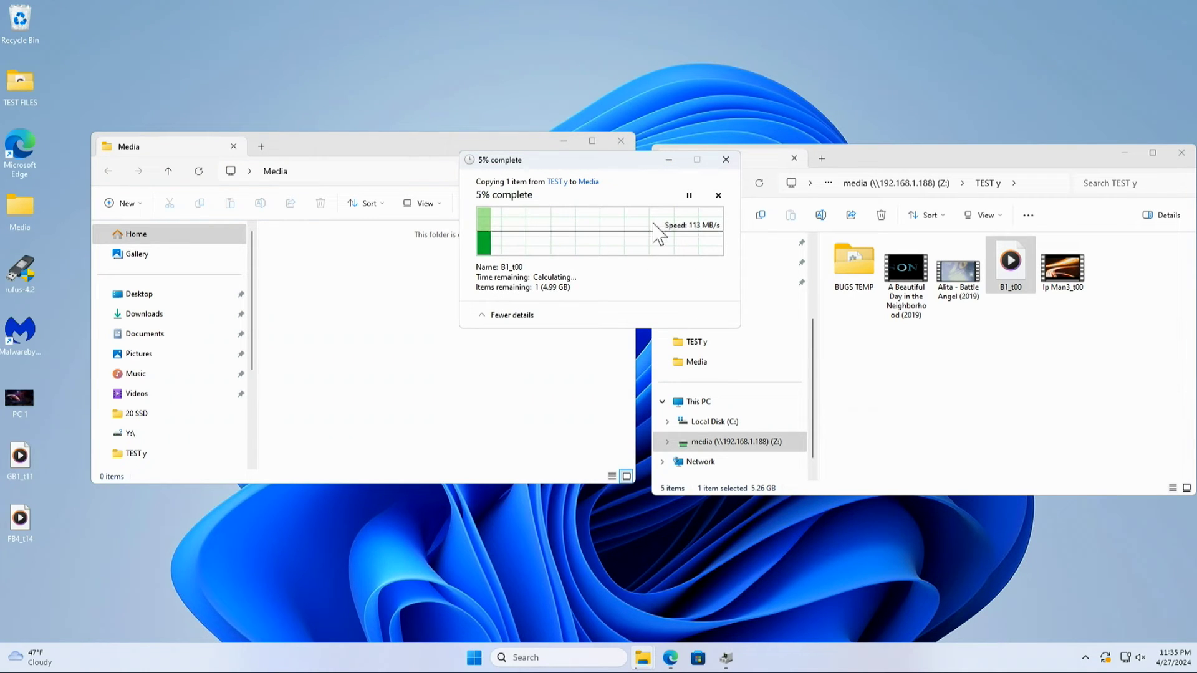
left_click(726, 160)
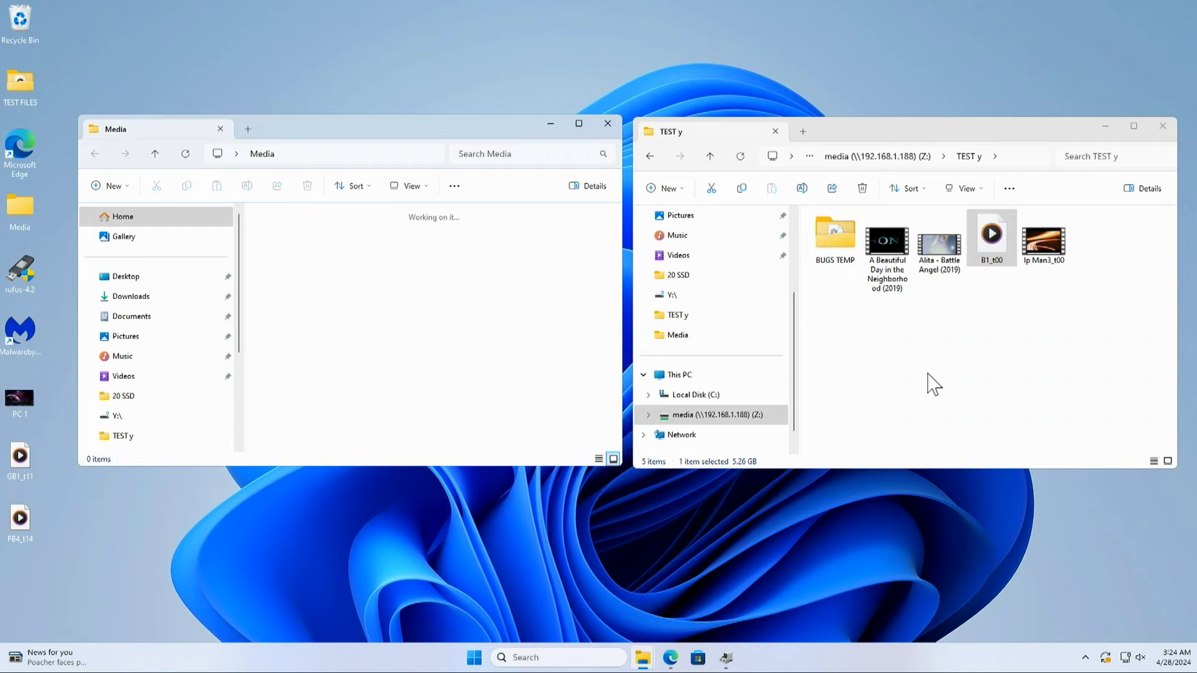
left_click_drag(992, 249, 409, 312)
left_click(611, 333)
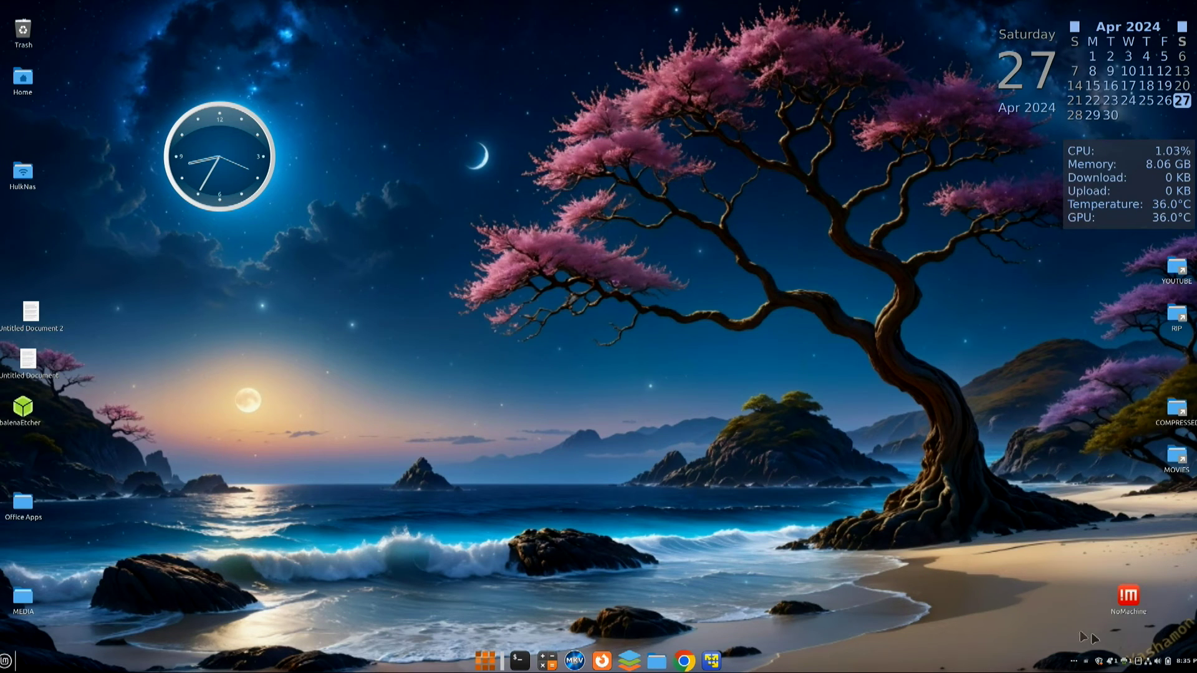
left_click(1147, 664)
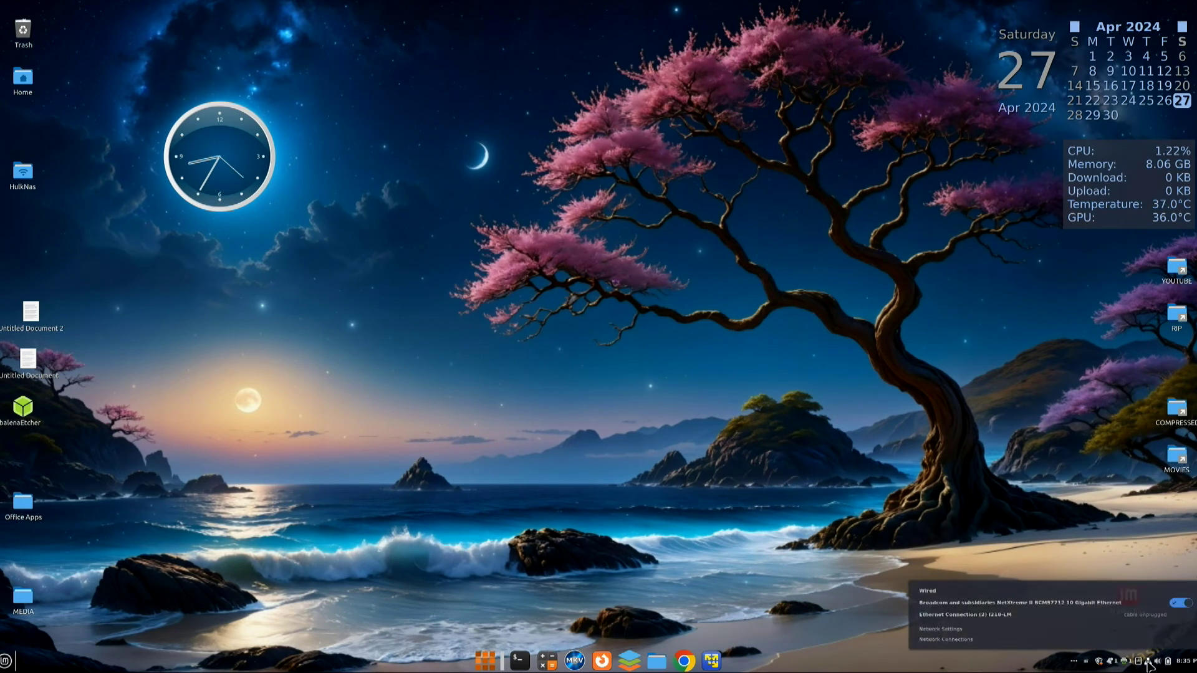
left_click(941, 629)
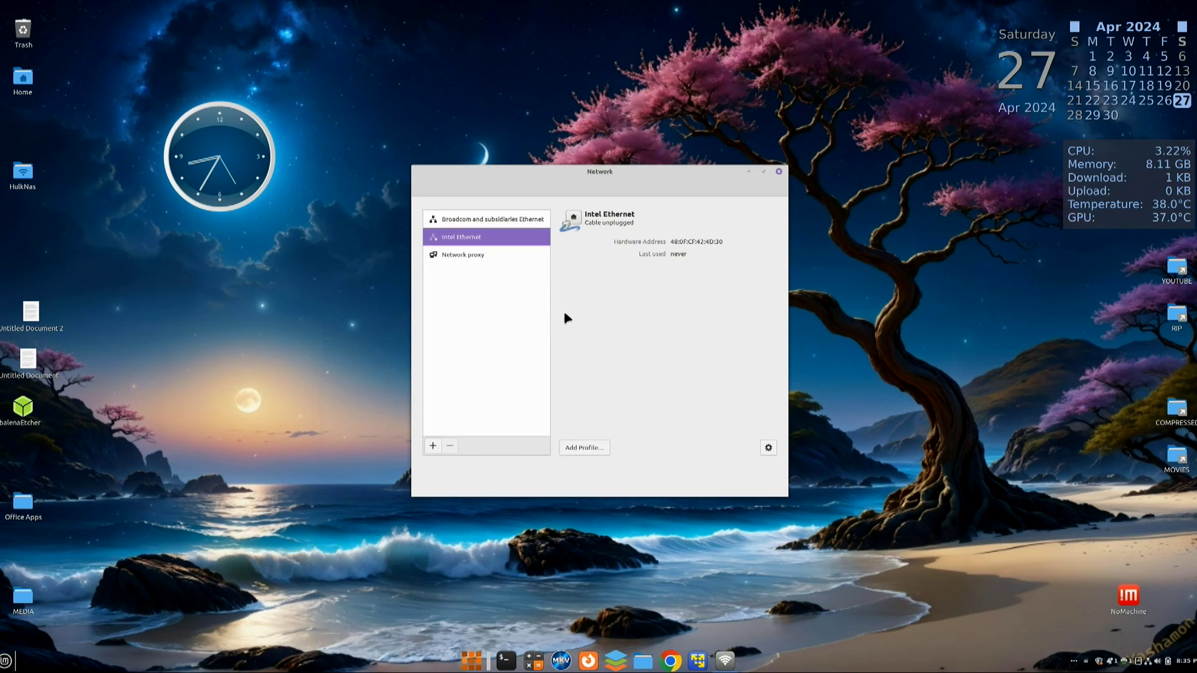
left_click(501, 224)
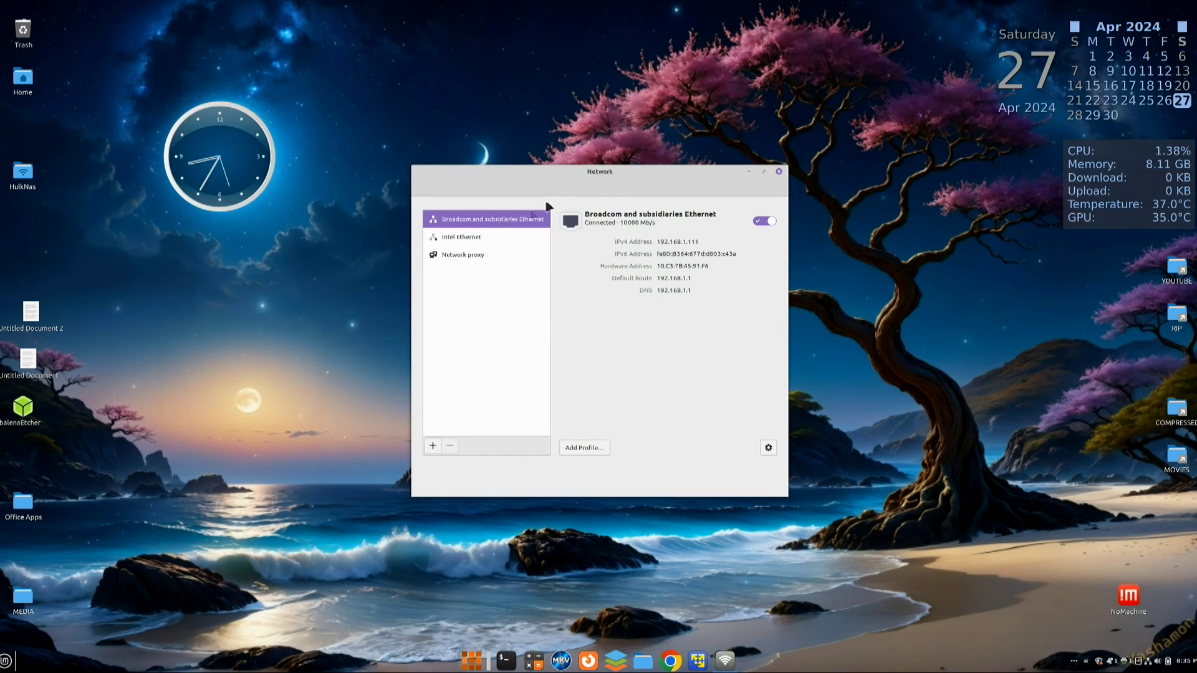
left_click_drag(555, 177, 575, 171)
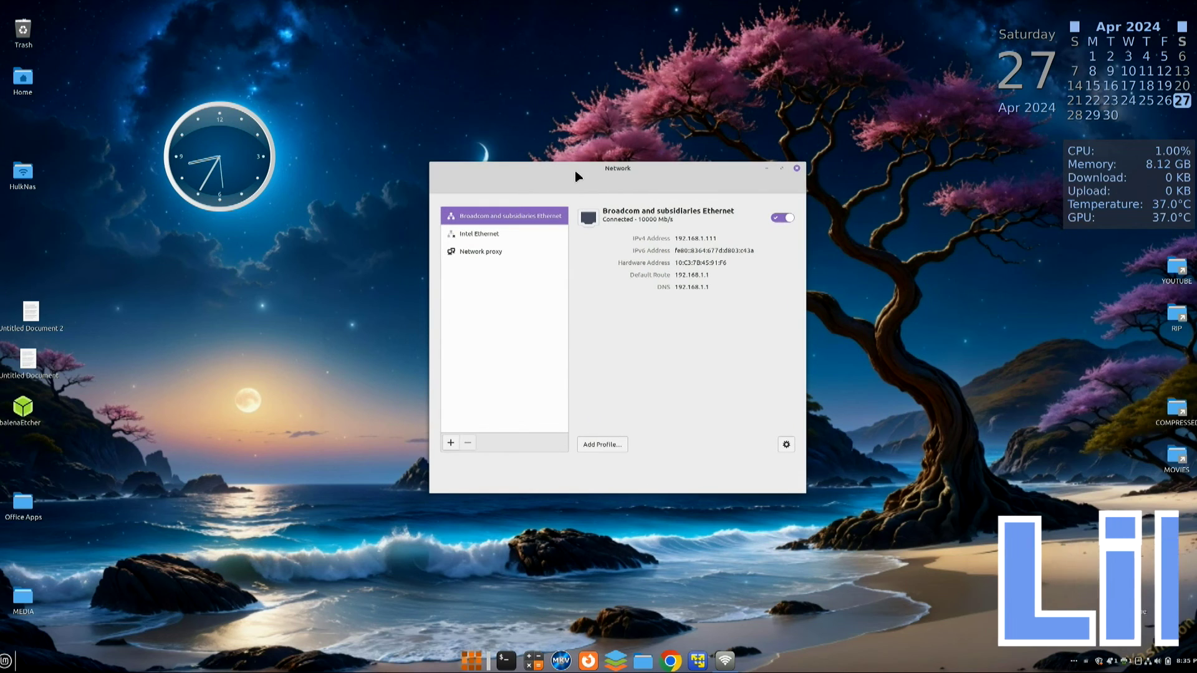
left_click(786, 444)
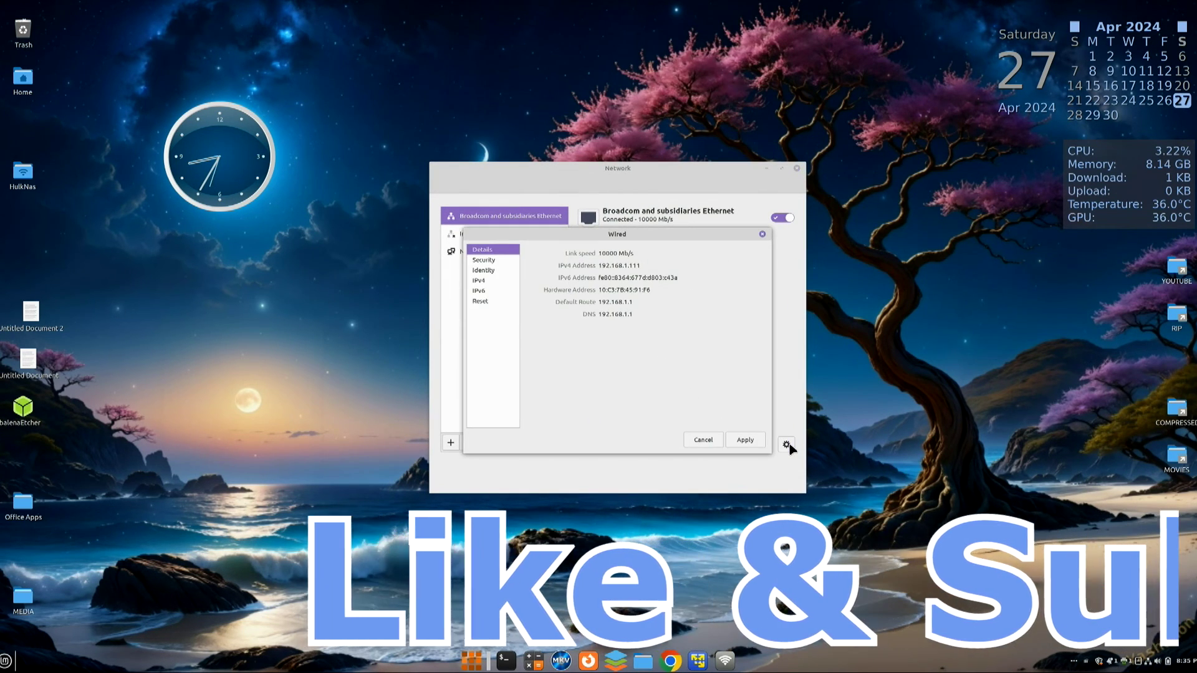
left_click(483, 270)
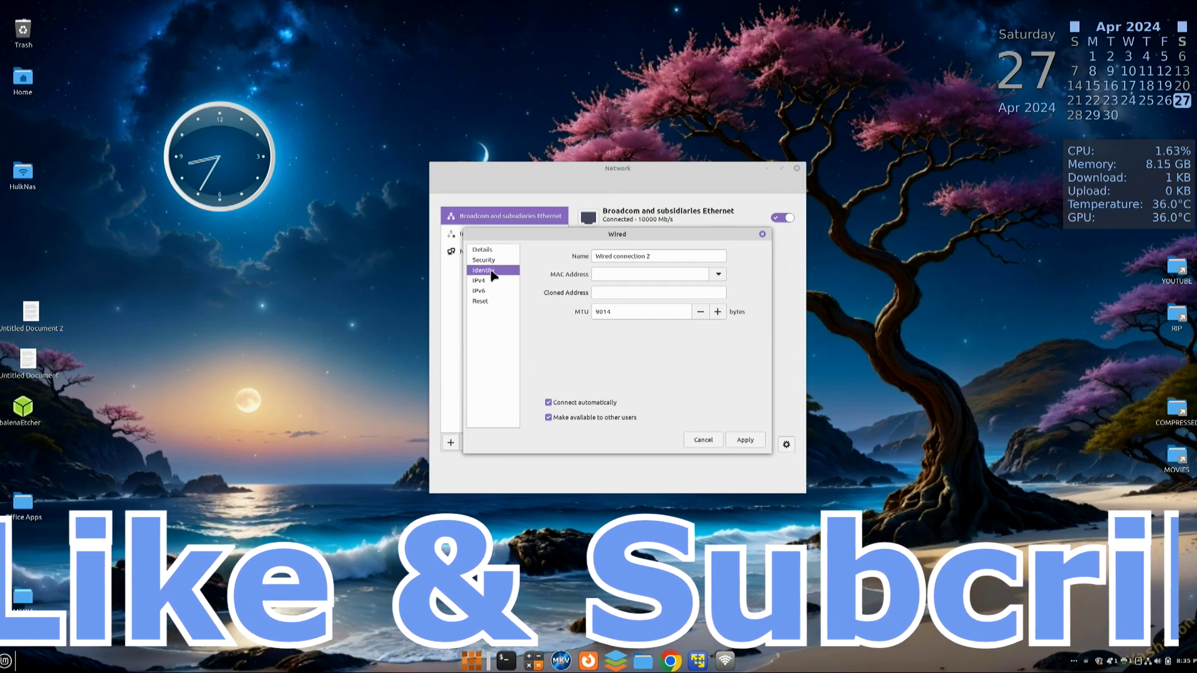
double_click(619, 314)
type("9014")
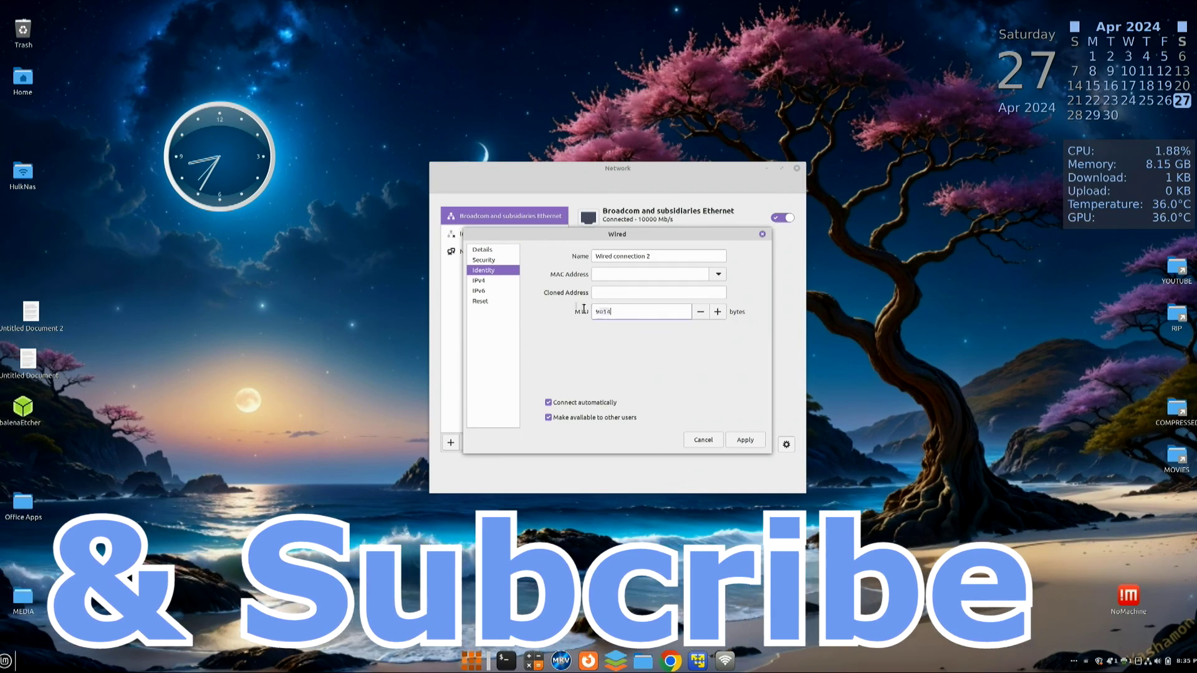
left_click_drag(611, 314, 540, 311)
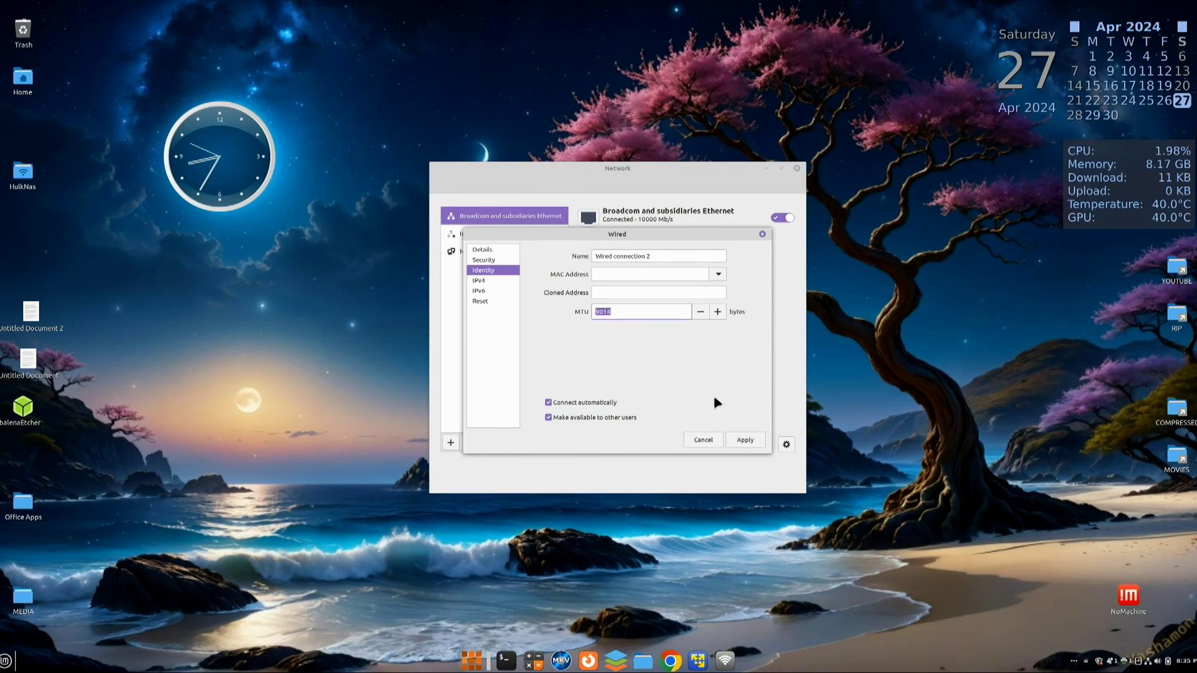
left_click(702, 437)
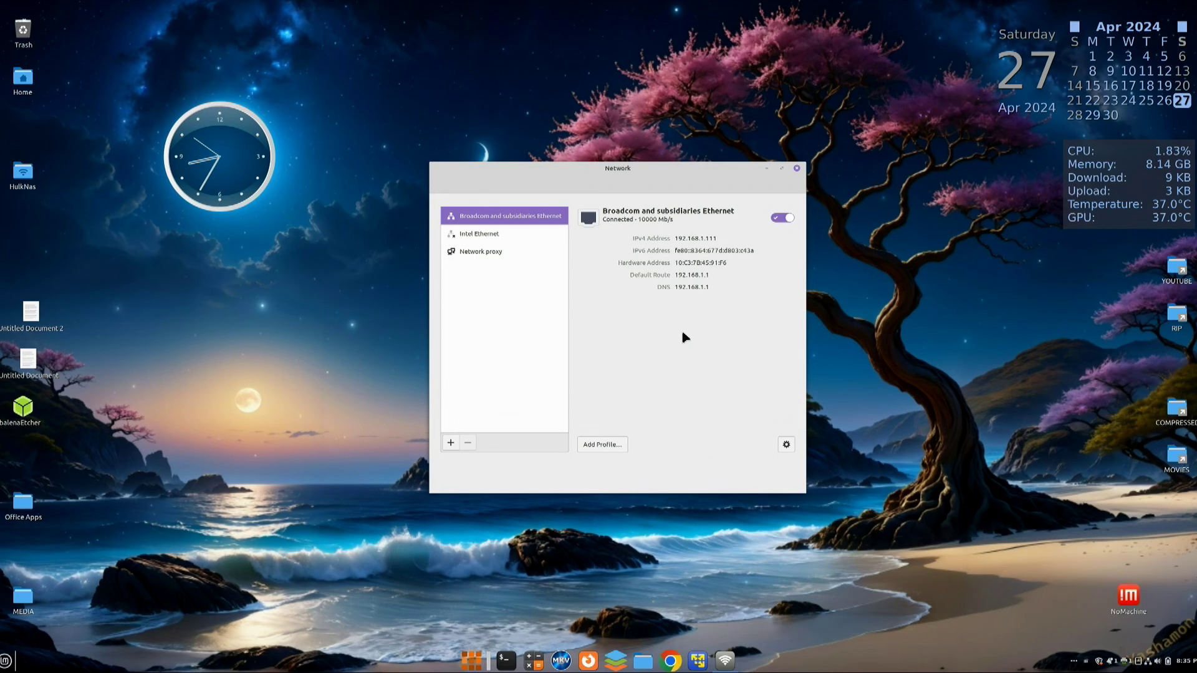
left_click(797, 169)
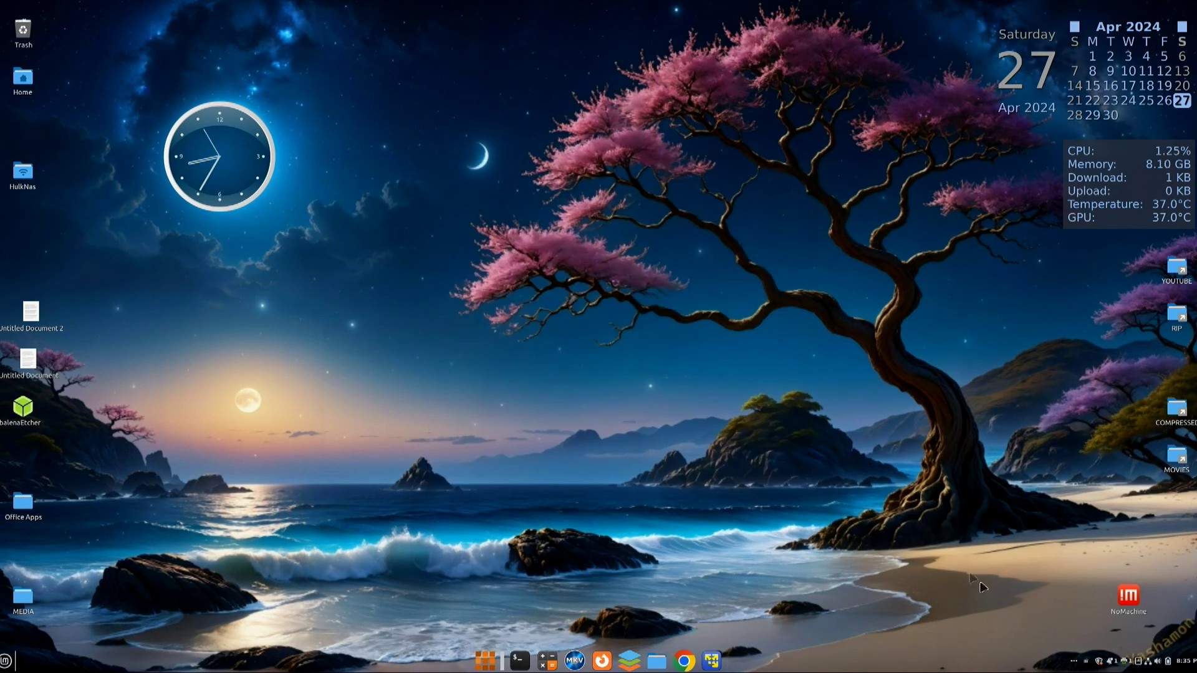
On Workspace 1, minimize Firefox and drag Alita - Battle Angel (2019).mp4 into MEDIA, choosing Replace.
left_click(1074, 662)
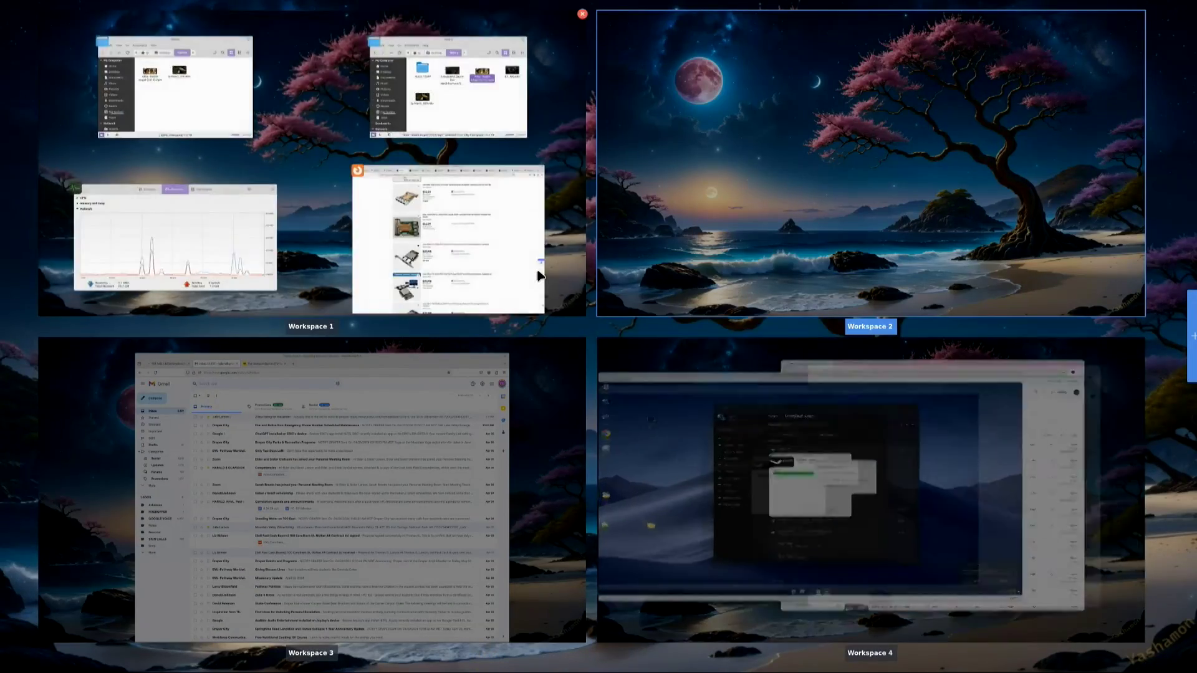
left_click(540, 275)
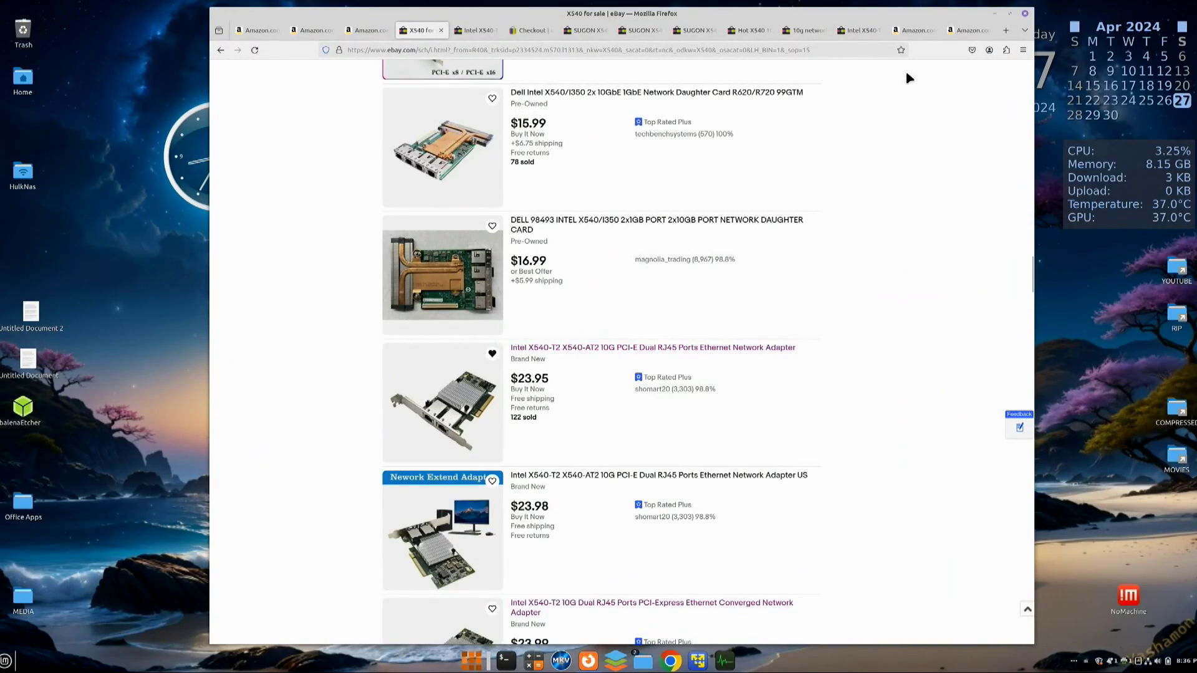
left_click(995, 15)
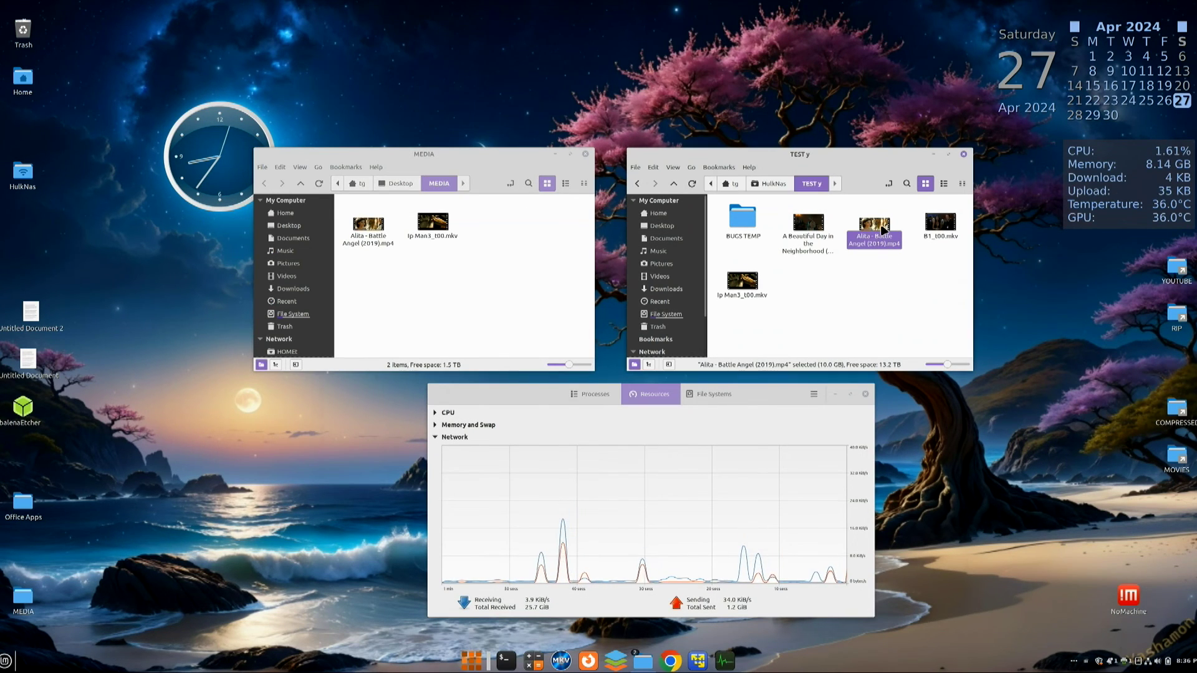
left_click_drag(875, 227, 448, 283)
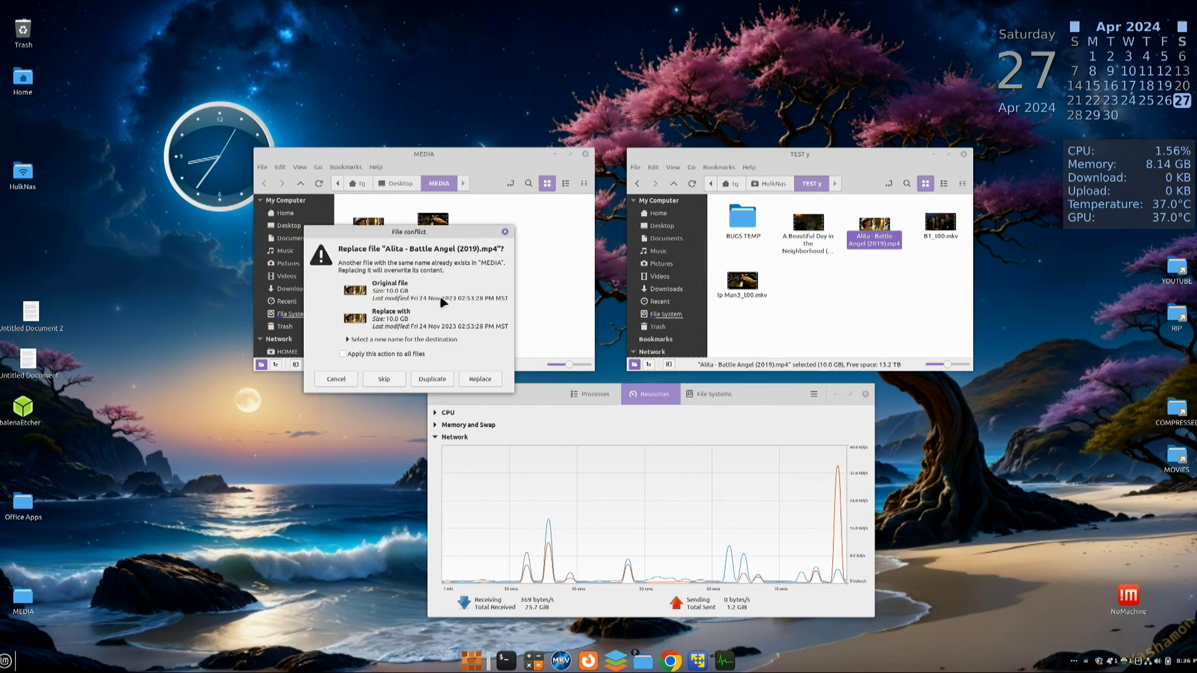
left_click(479, 380)
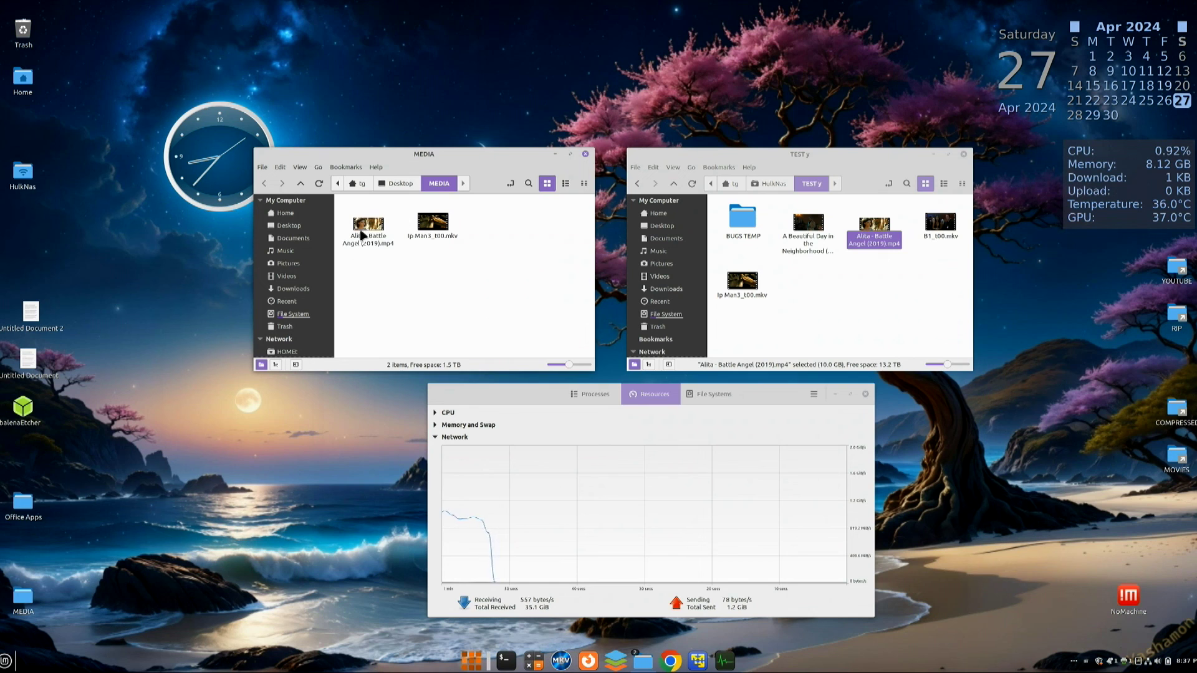
Drag Alita - Battle Angel (2019).mp4 from MEDIA onto TEST y and choose Replace.
left_click_drag(367, 225, 830, 338)
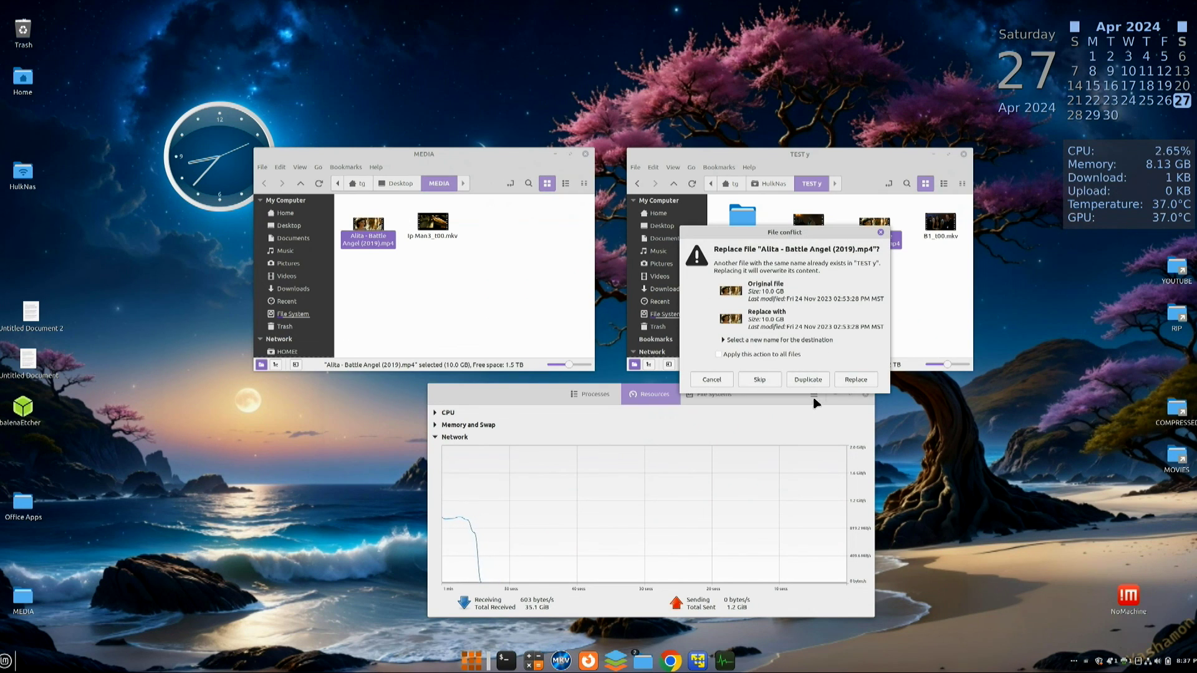
left_click(854, 380)
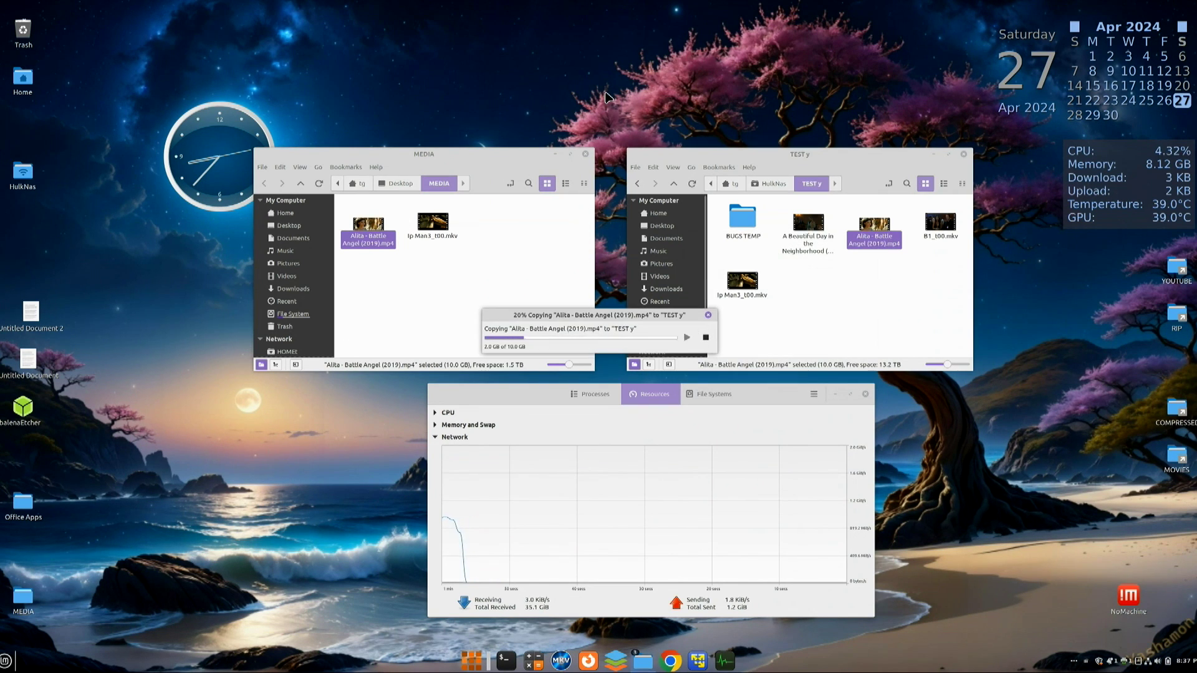